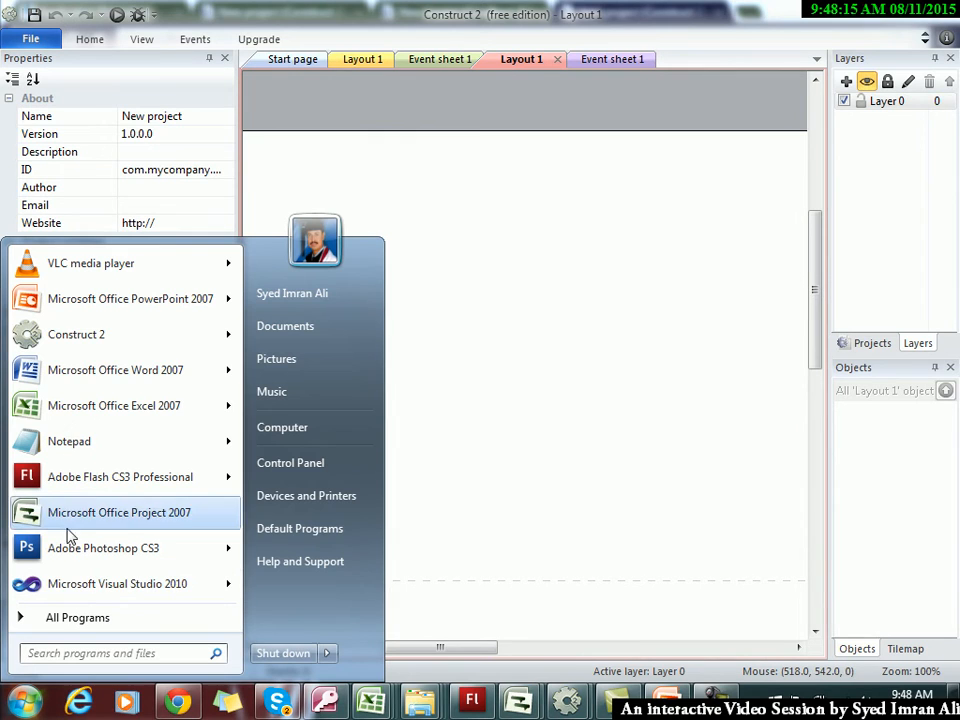
pyautogui.moveTo(77, 342)
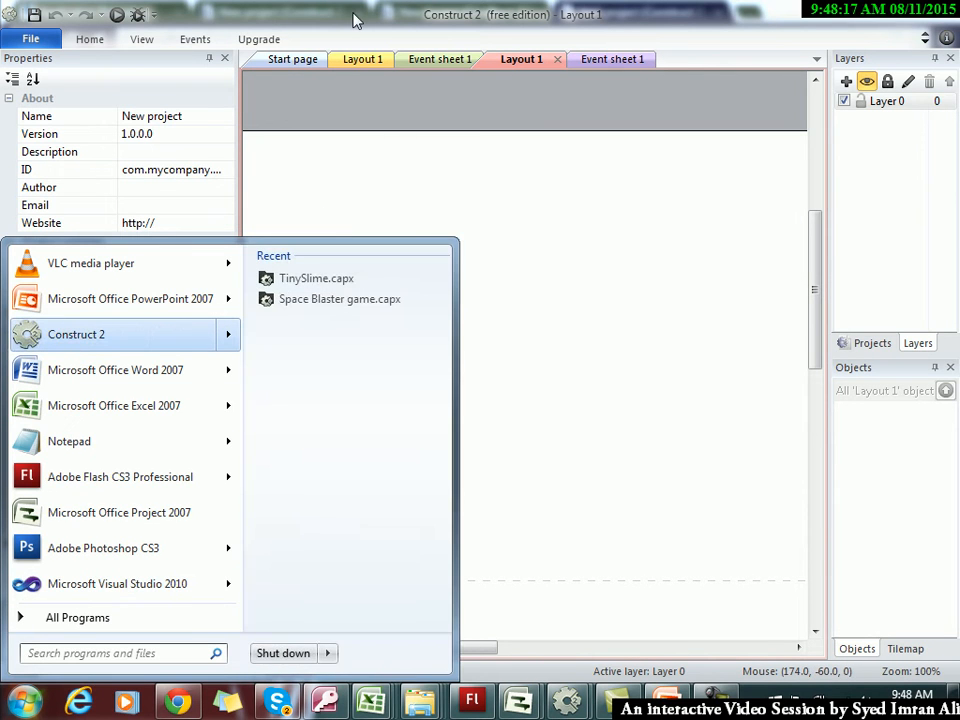
pyautogui.click(354, 18)
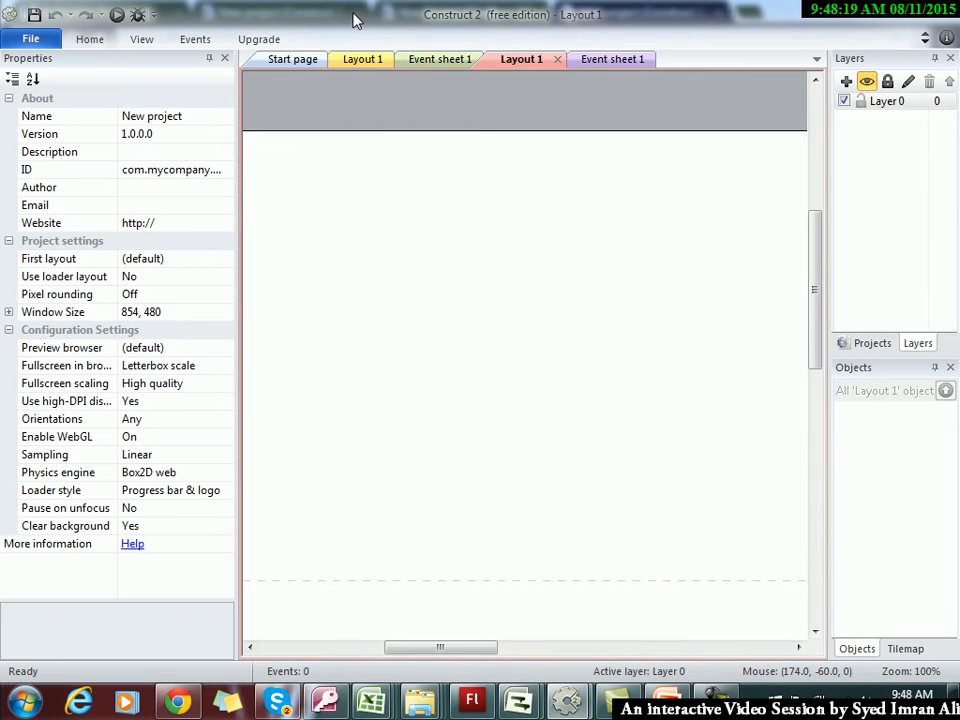
pyautogui.hotkey('ctrl', 'n')
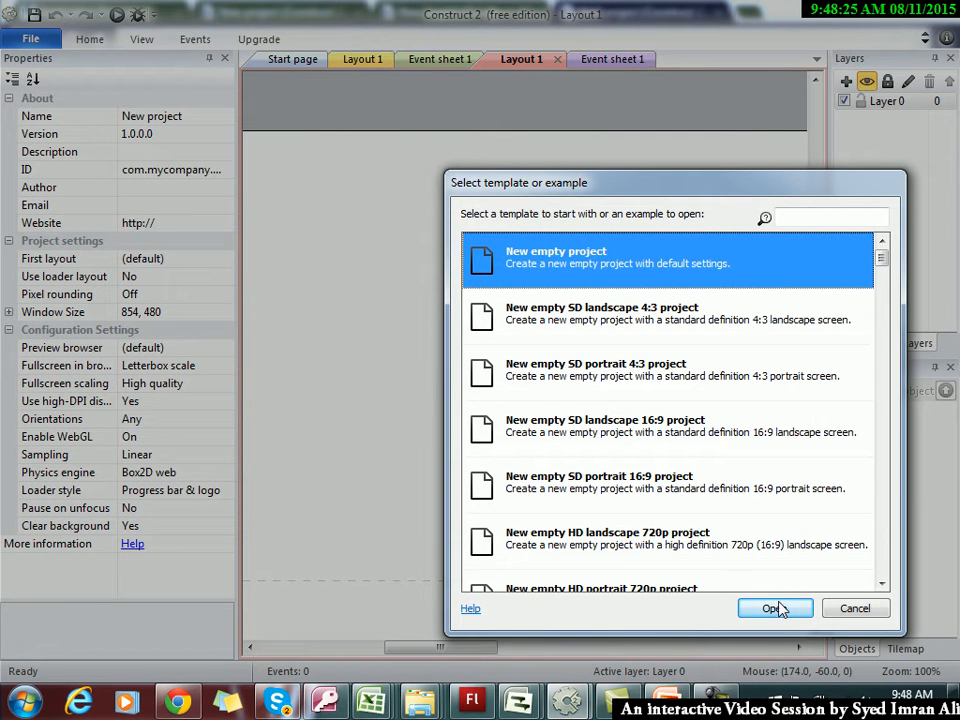
pyautogui.click(850, 608)
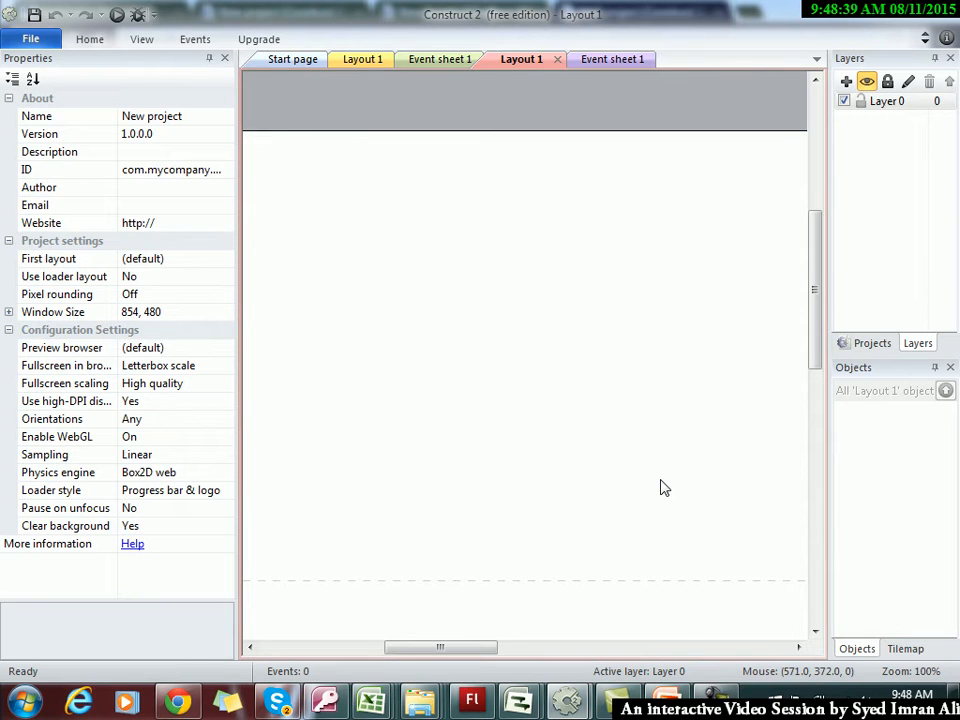
# Set the width in the project's Window Size to 900 pixels
pyautogui.keyDown('ctrl'); pyautogui.scroll(-5, 660, 487); pyautogui.keyUp('ctrl')
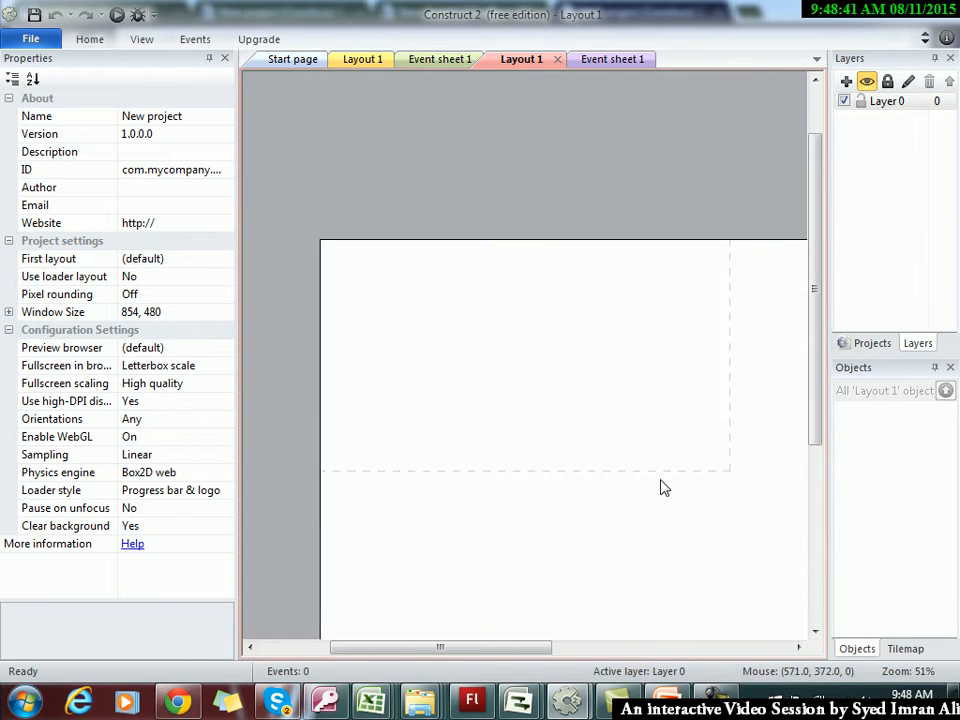
pyautogui.keyDown('ctrl'); pyautogui.scroll(-2, 660, 487); pyautogui.keyUp('ctrl')
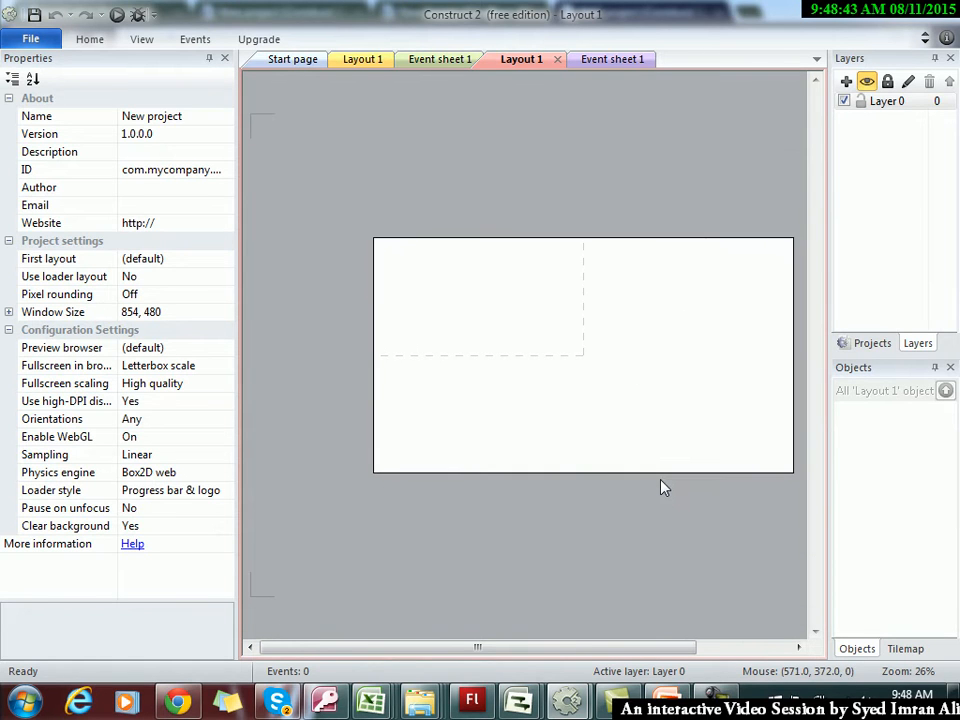
pyautogui.keyDown('ctrl'); pyautogui.scroll(1, 660, 487); pyautogui.keyUp('ctrl')
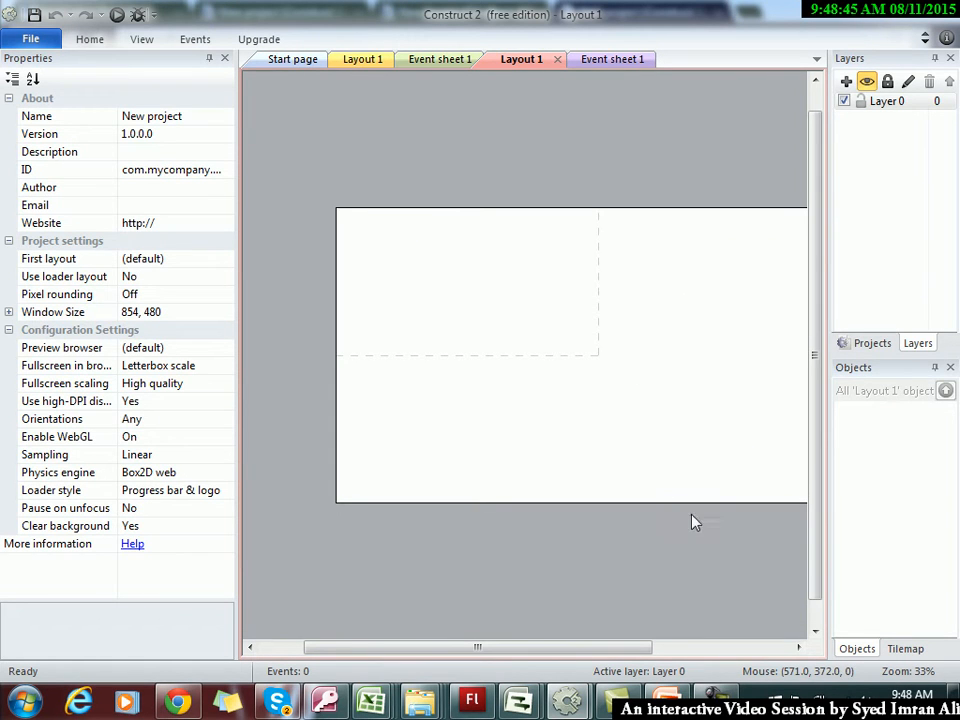
pyautogui.click(799, 649)
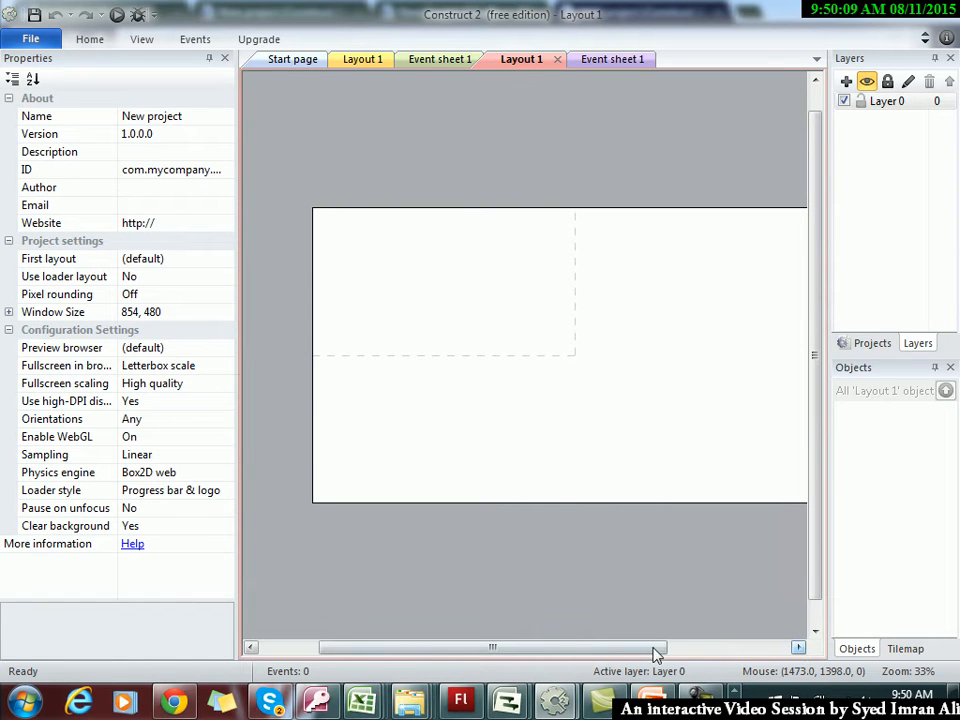
pyautogui.click(171, 313)
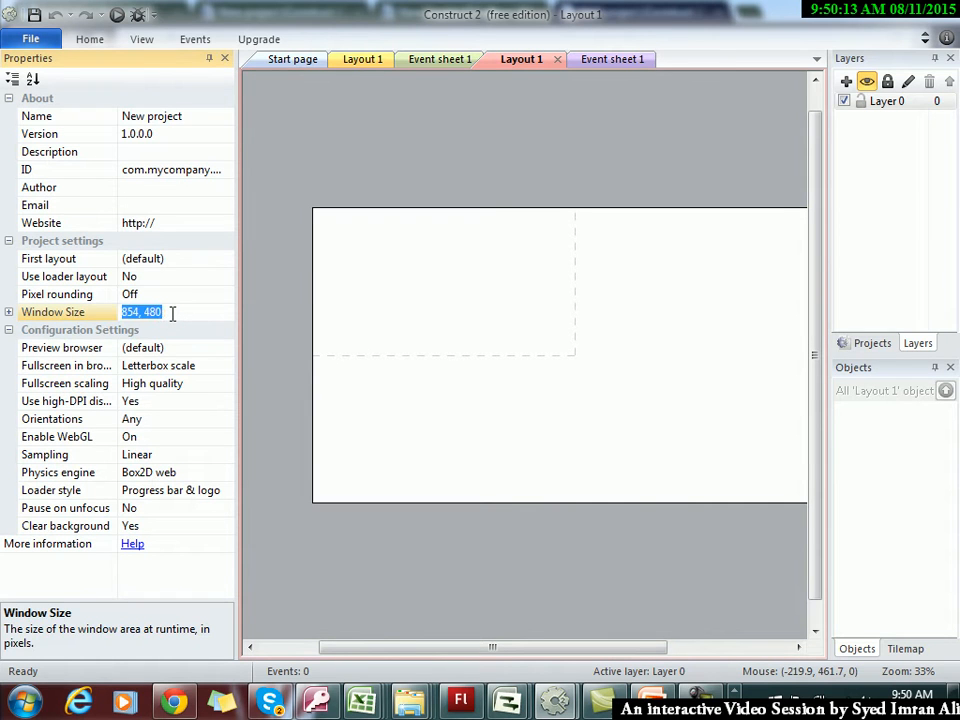
pyautogui.press('Right')
pyautogui.press('Left')
pyautogui.press('Left')
pyautogui.press('Left')
pyautogui.press('Left')
pyautogui.press('BackSpace')
pyautogui.press('BackSpace')
pyautogui.press('BackSpace')
pyautogui.write('900')
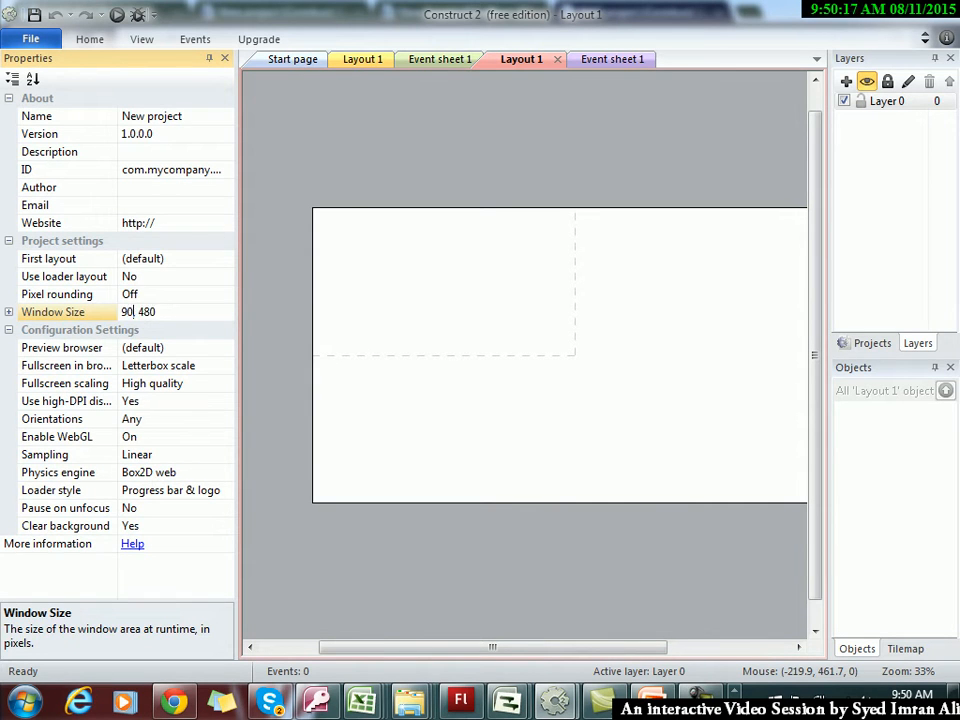
pyautogui.press('Return')
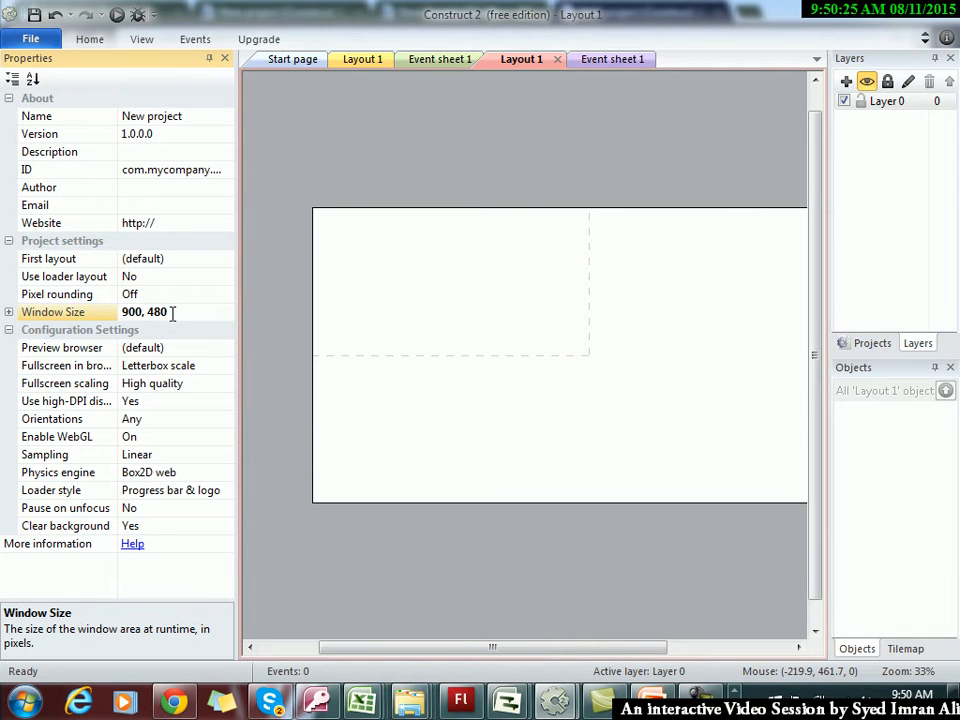
# Set the height in the project's Window Size to 550 pixels
pyautogui.click(172, 313)
pyautogui.click(170, 312)
pyautogui.press('BackSpace')
pyautogui.press('BackSpace')
pyautogui.press('BackSpace')
pyautogui.press('BackSpace')
pyautogui.write('550')
pyautogui.press('Return')
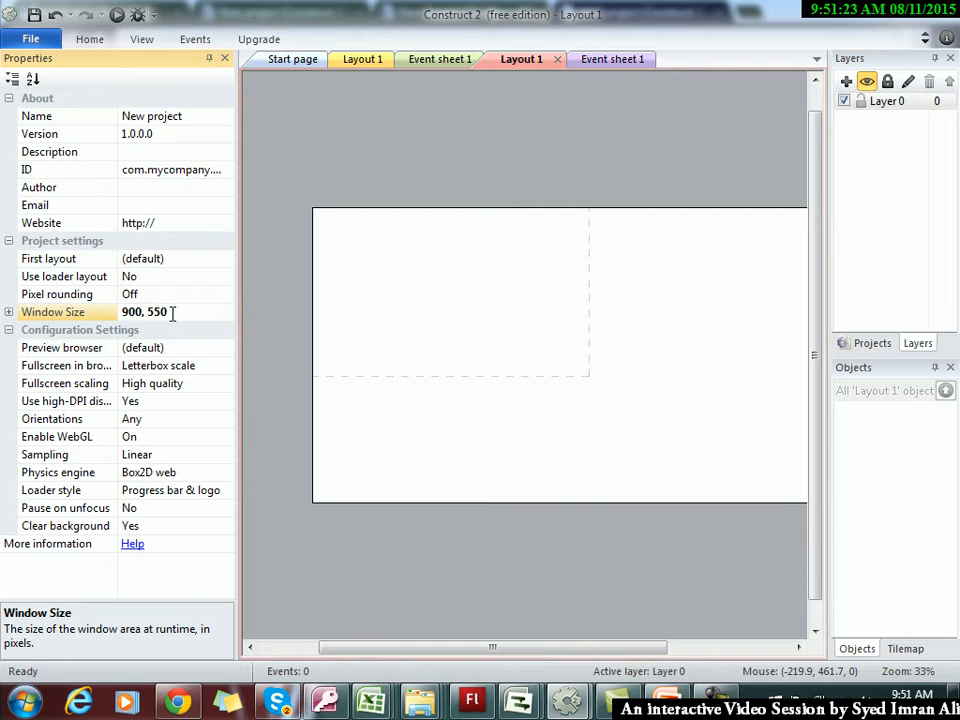
# Compare the project's window size with the size of Layout 1, keeping the current Windows color scheme
pyautogui.click(532, 441)
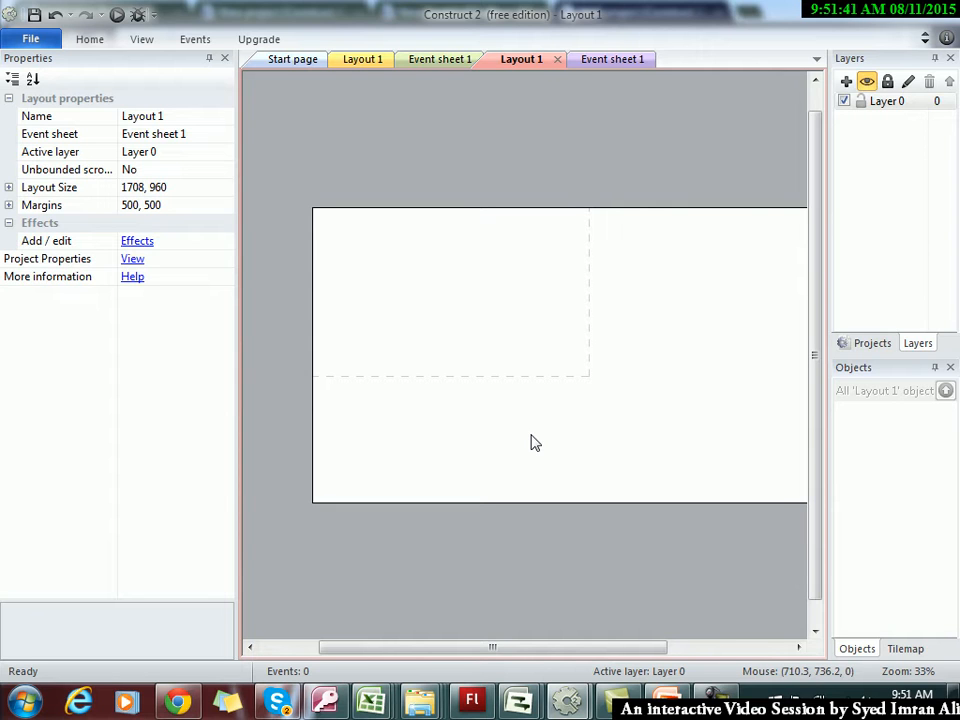
pyautogui.click(133, 260)
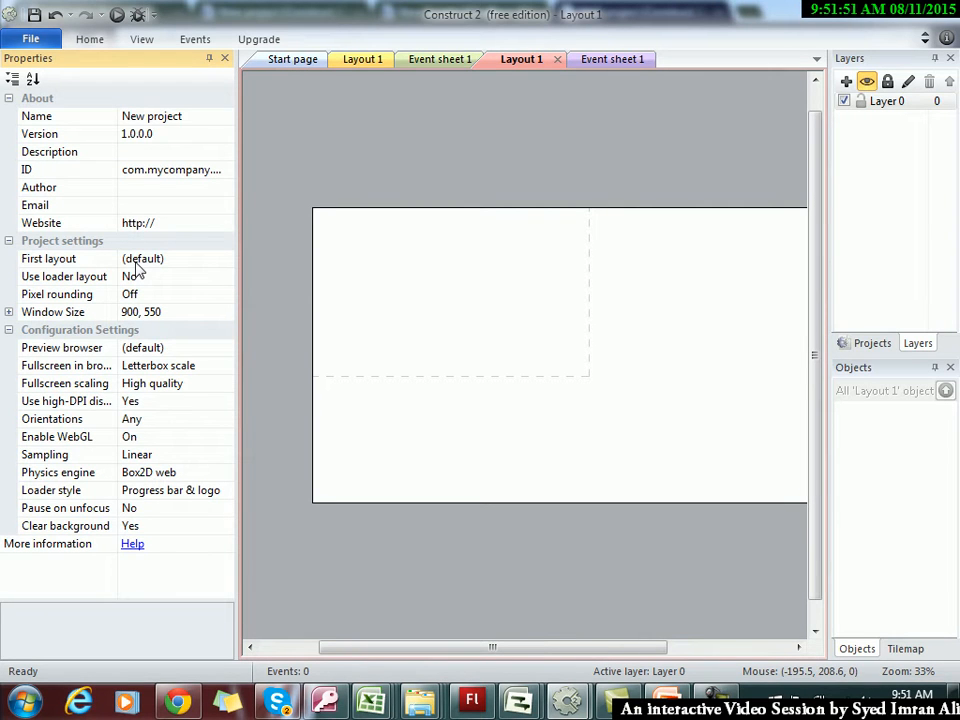
pyautogui.click(380, 323)
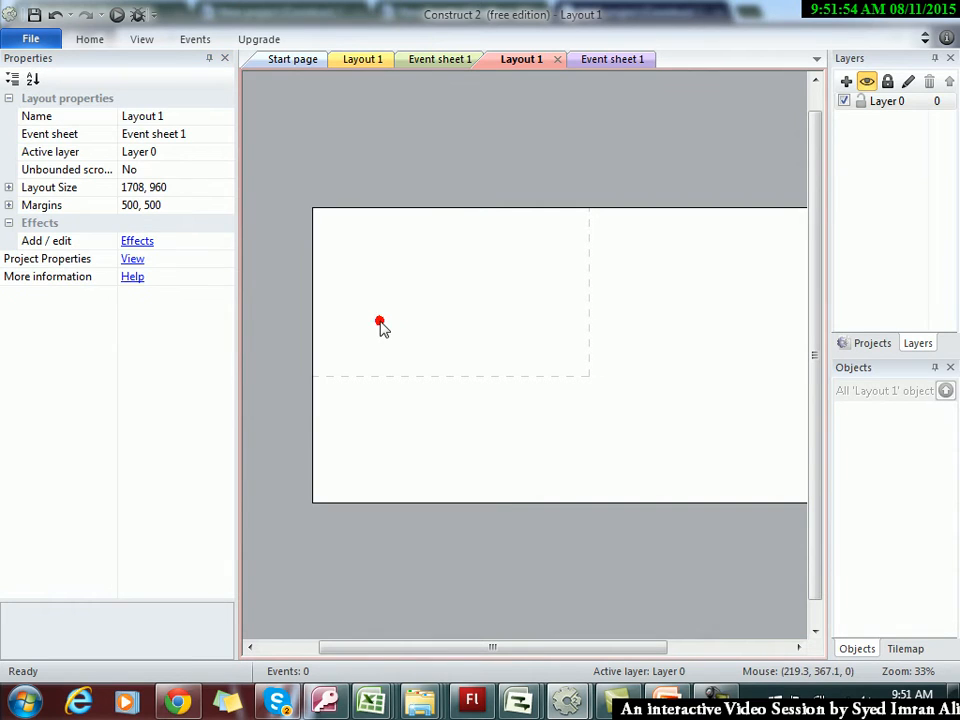
pyautogui.click(131, 259)
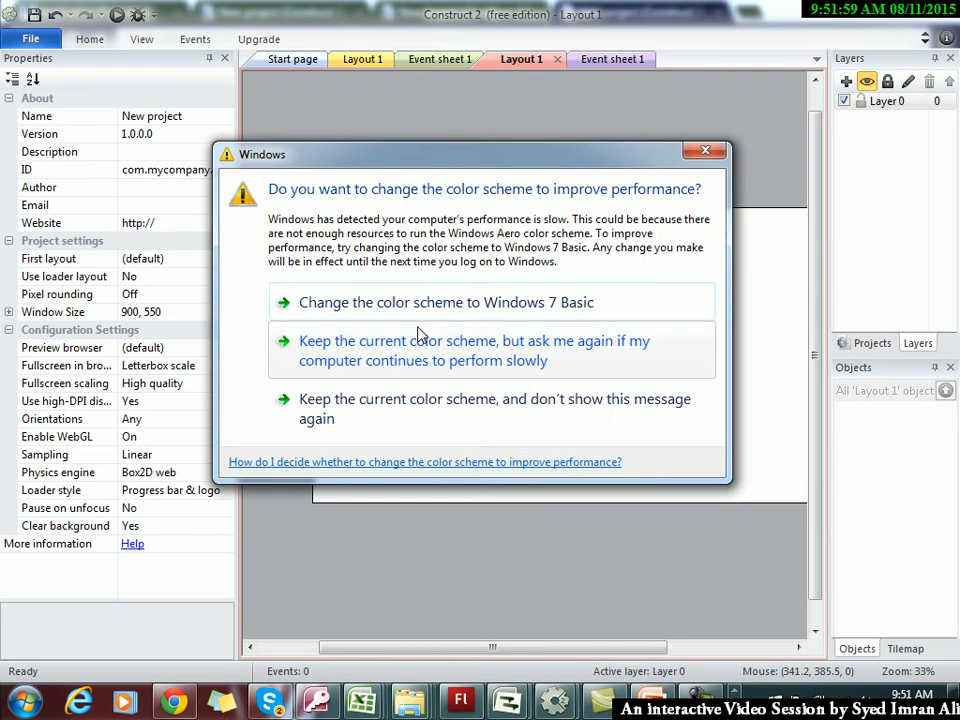
pyautogui.click(420, 340)
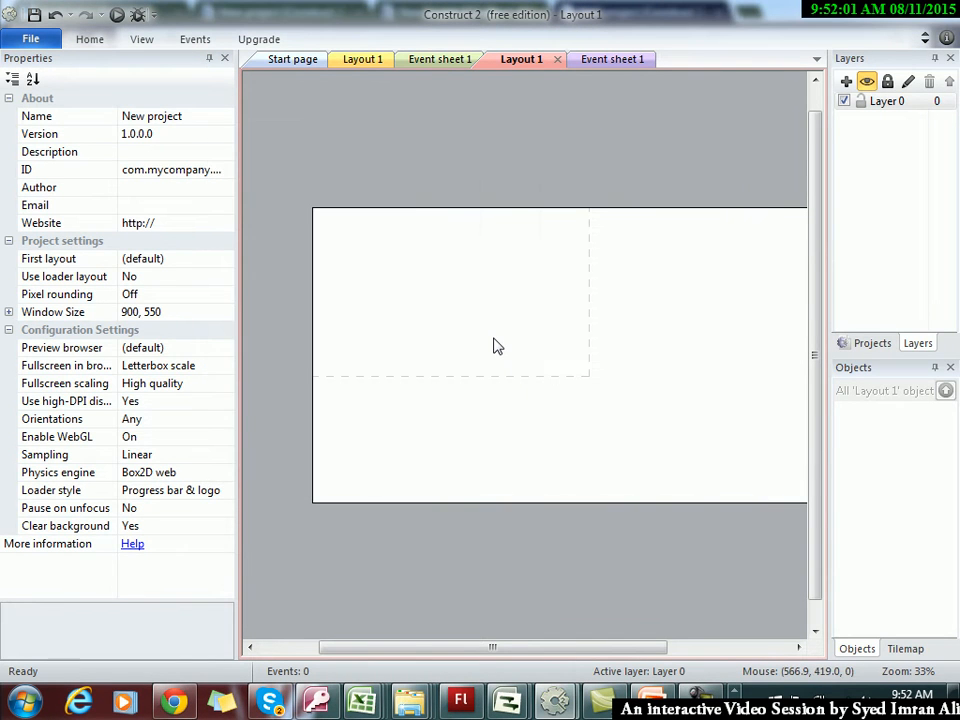
pyautogui.click(495, 343)
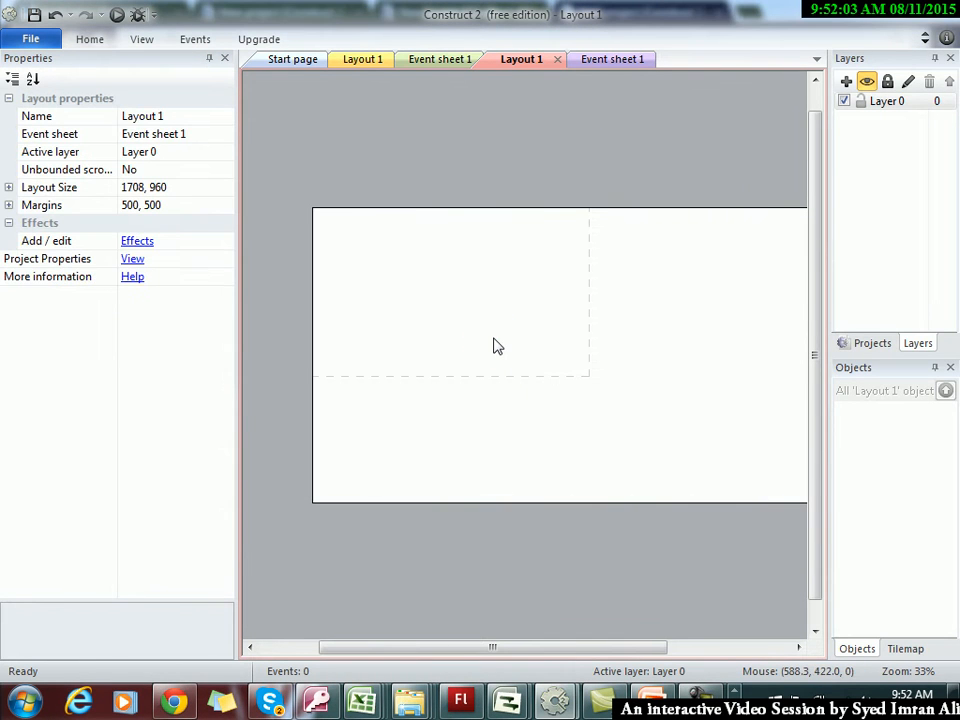
pyautogui.click(179, 188)
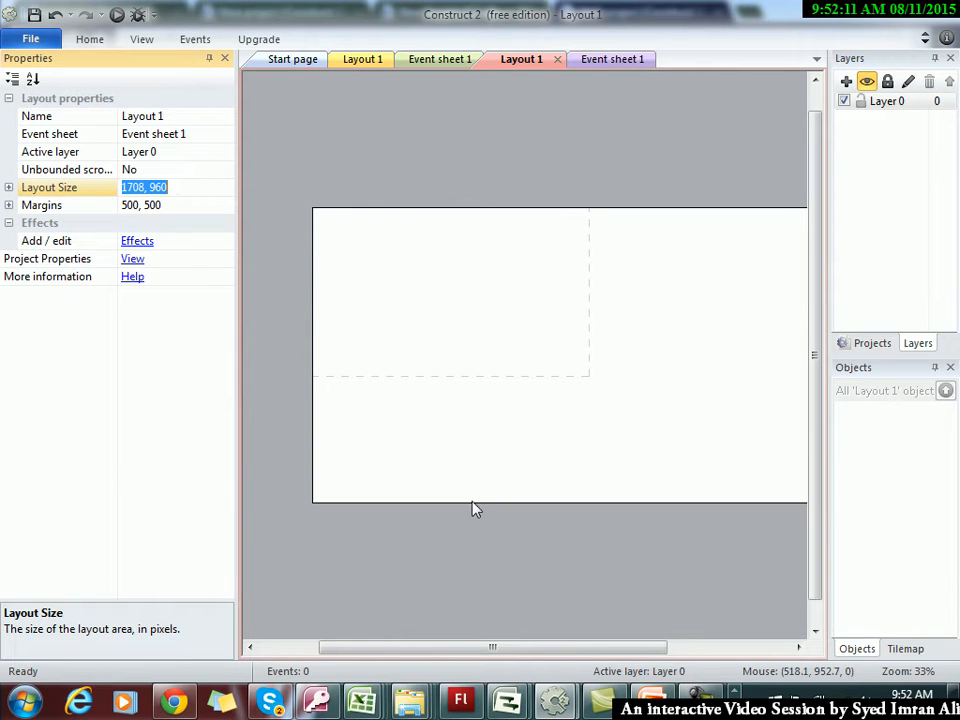
# Insert a Tiled Background object into Layout 1 at about 802, 446
pyautogui.click(798, 650)
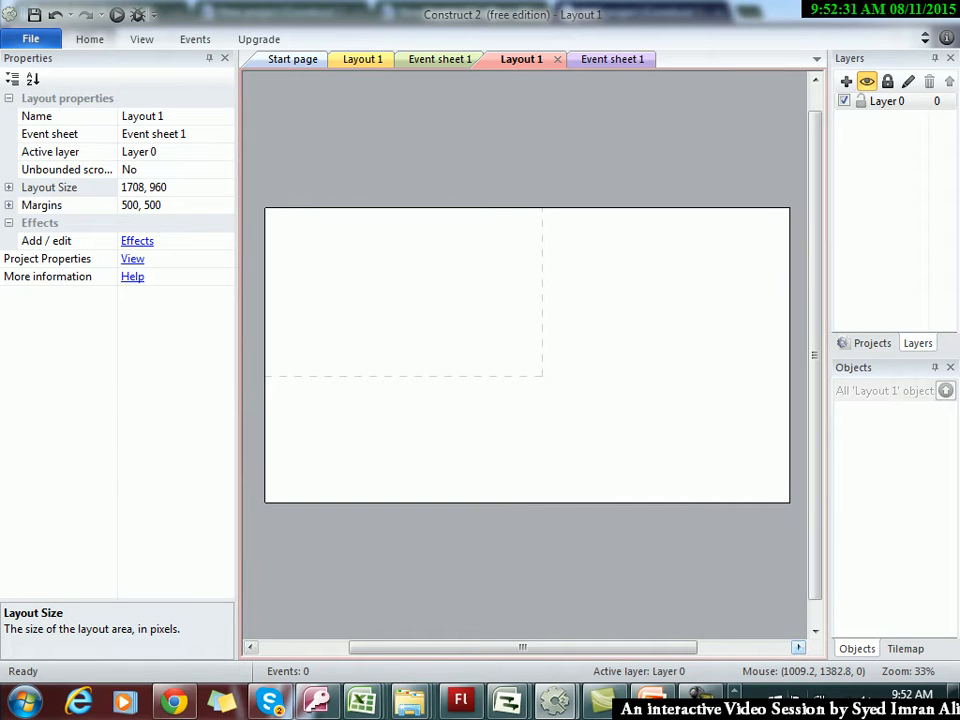
pyautogui.doubleClick(561, 388)
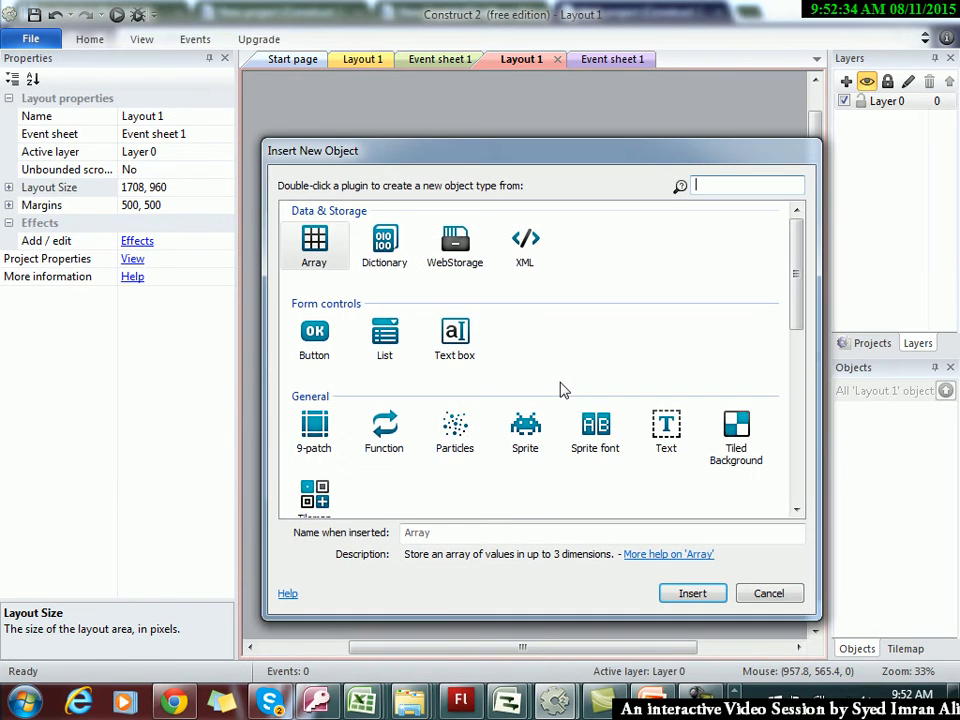
pyautogui.click(736, 449)
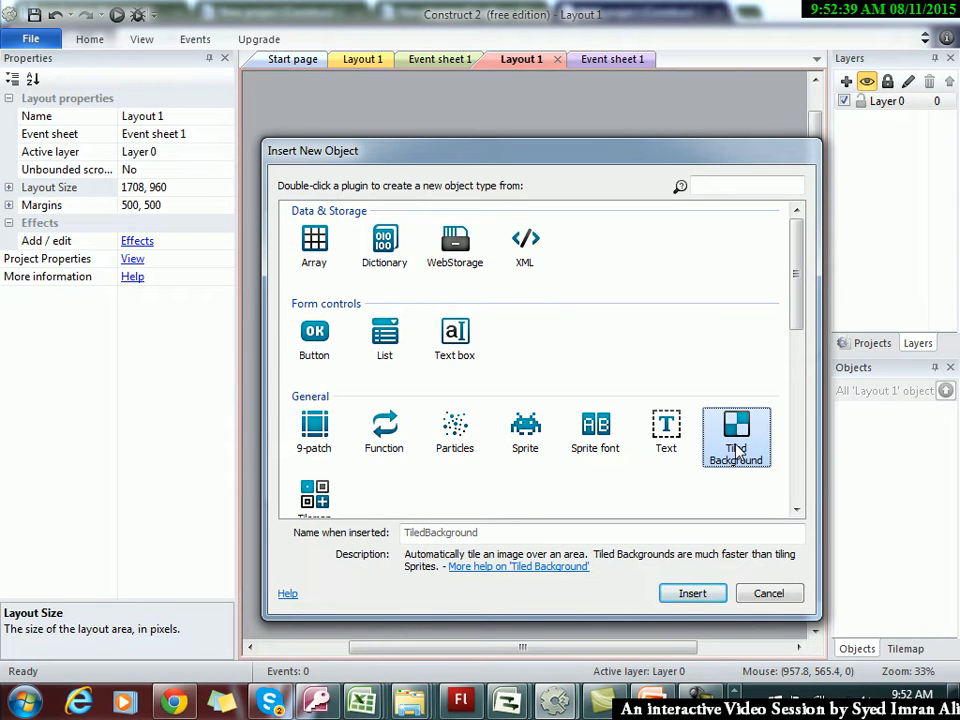
pyautogui.click(693, 591)
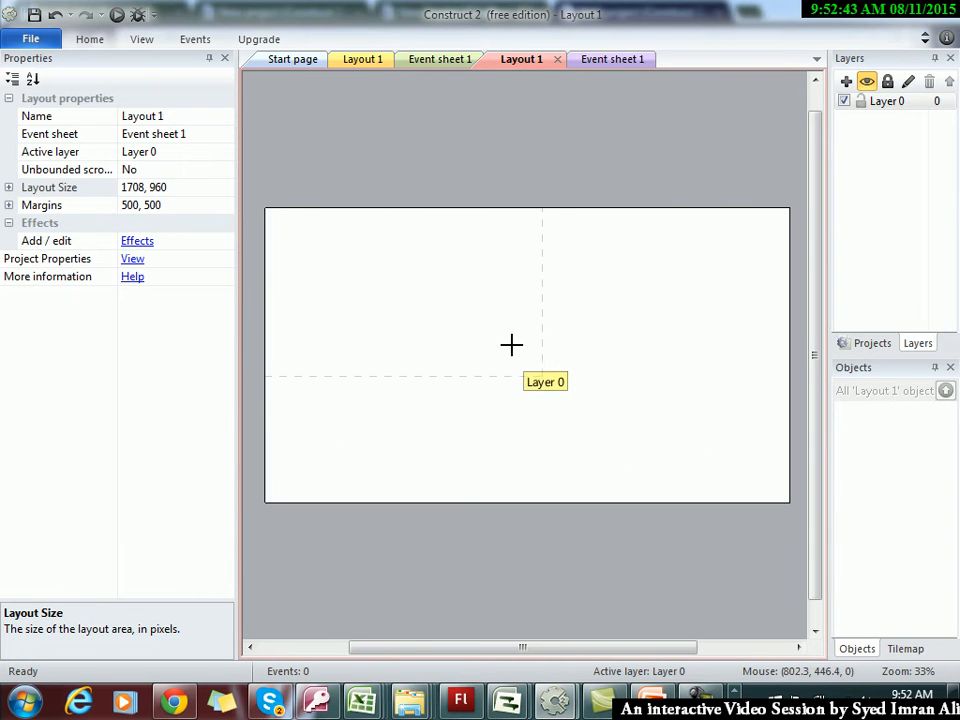
pyautogui.click(512, 346)
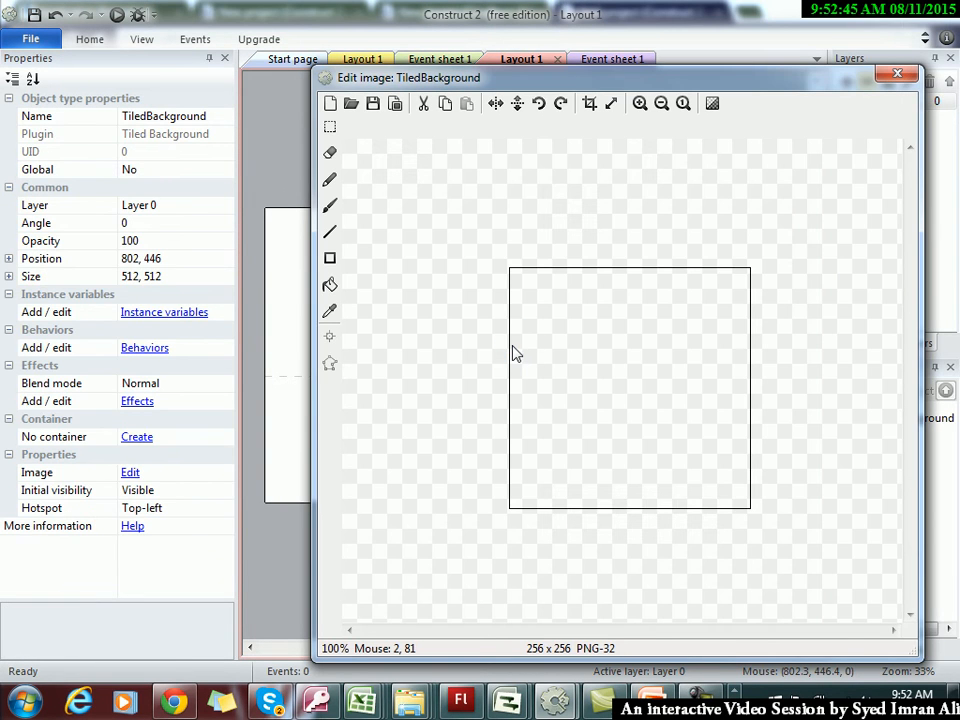
# Load the apple-farm-village-garden-forest game background picture from the Construct2 folder as the tiled background's image
pyautogui.click(351, 106)
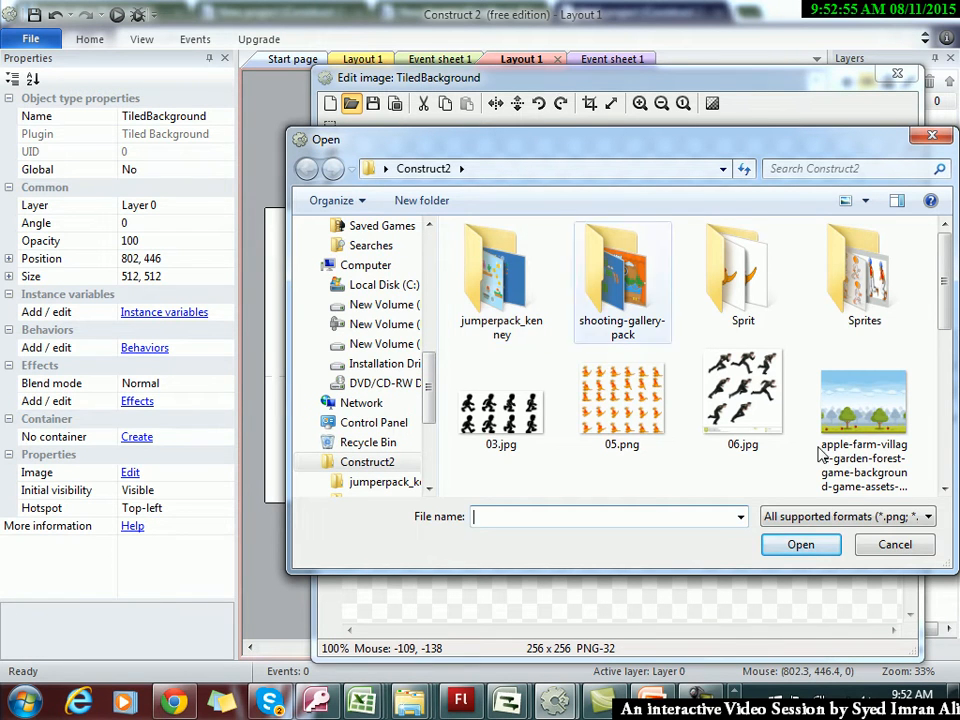
pyautogui.click(862, 425)
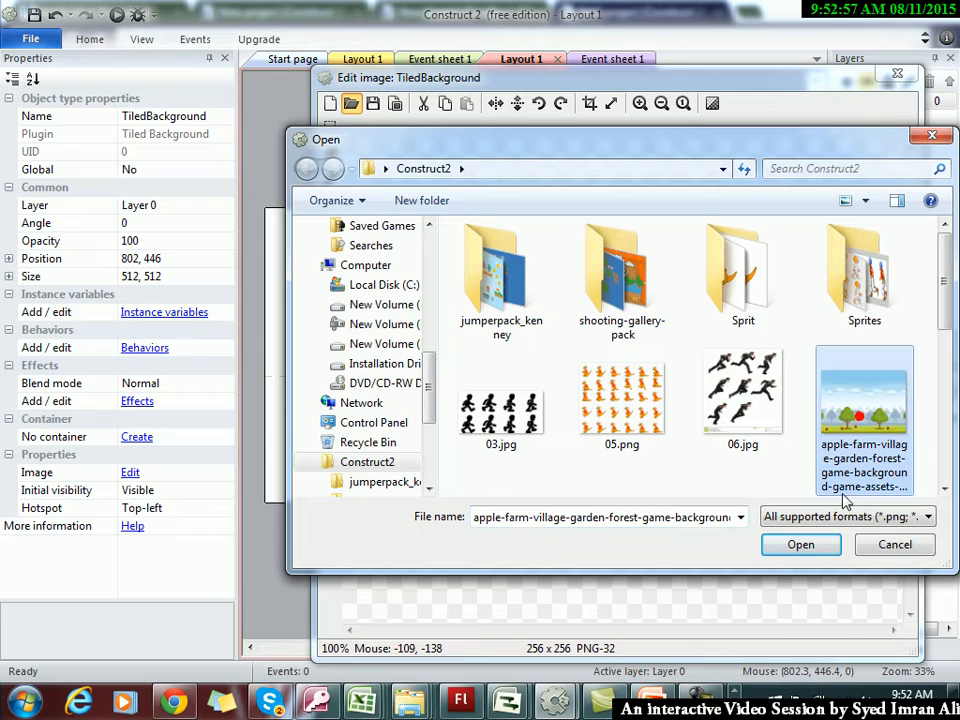
pyautogui.click(800, 544)
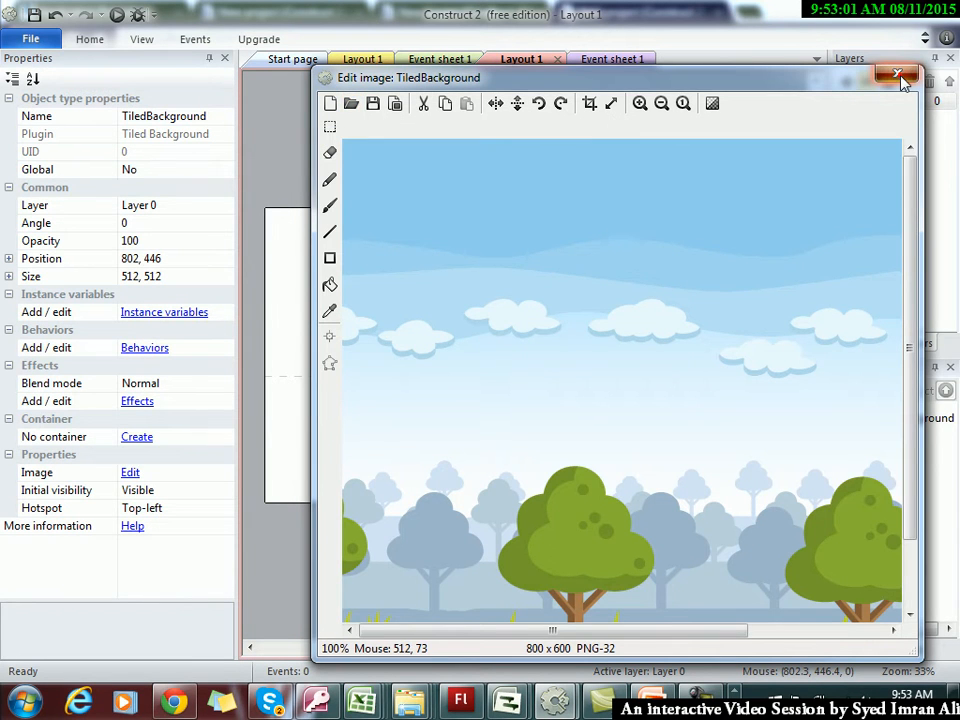
pyautogui.click(899, 74)
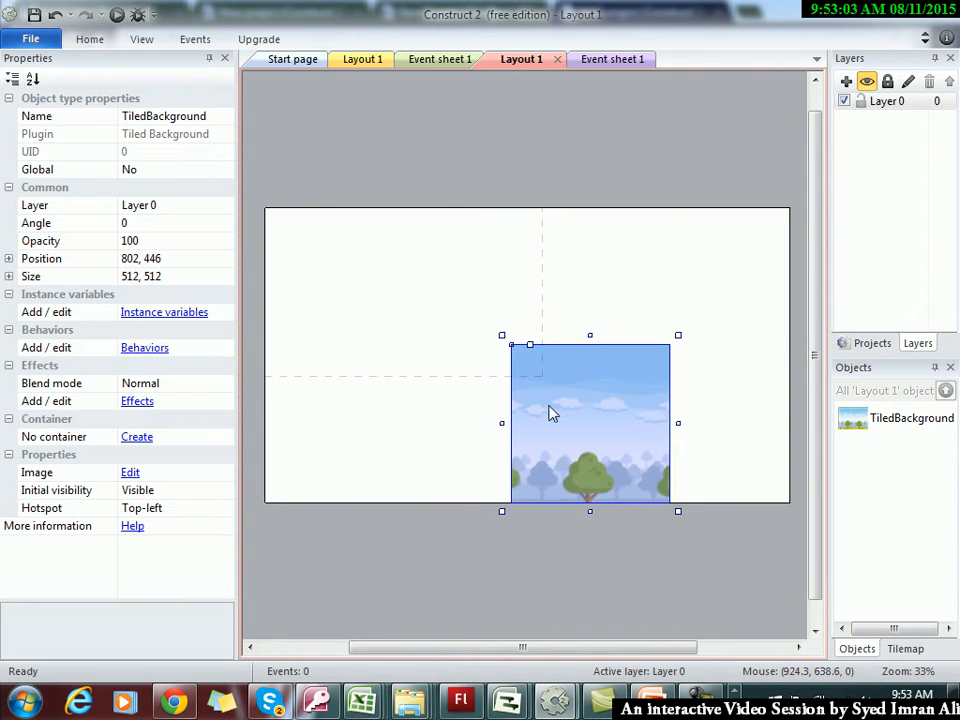
# Move the tiled background to the layout's origin at position 0, 0
pyautogui.moveTo(548, 384); pyautogui.dragTo(549, 347)
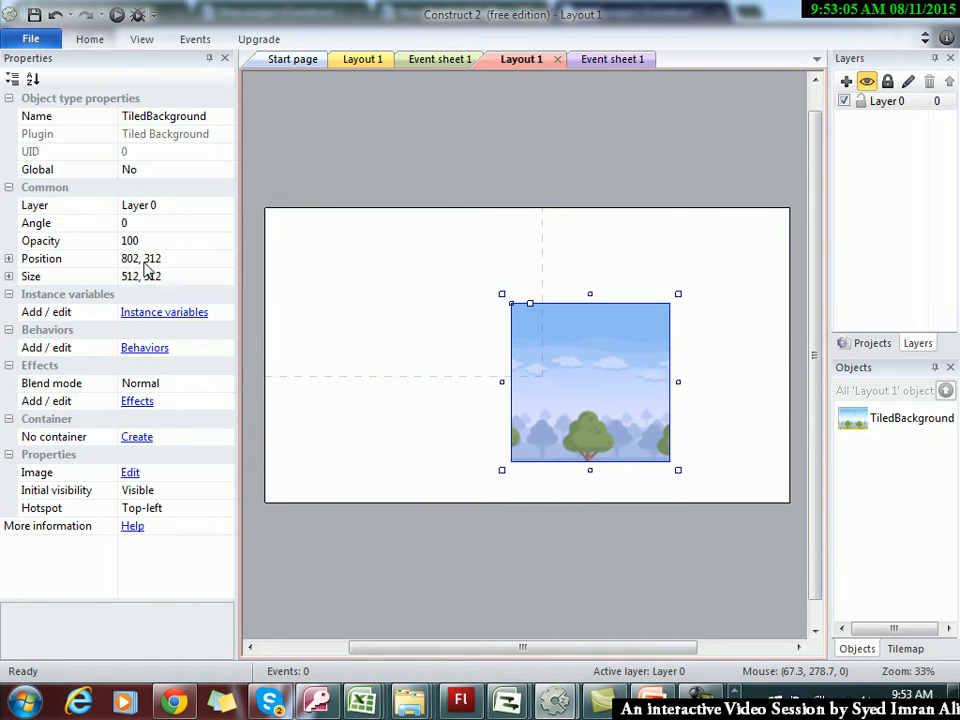
pyautogui.click(176, 259)
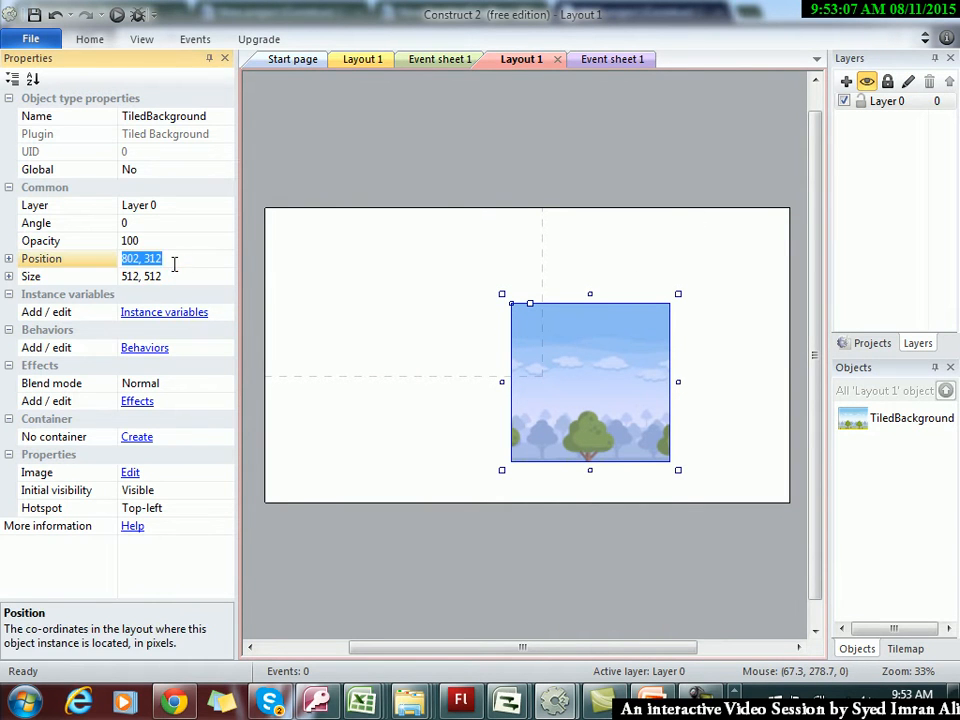
pyautogui.write('0, 0')
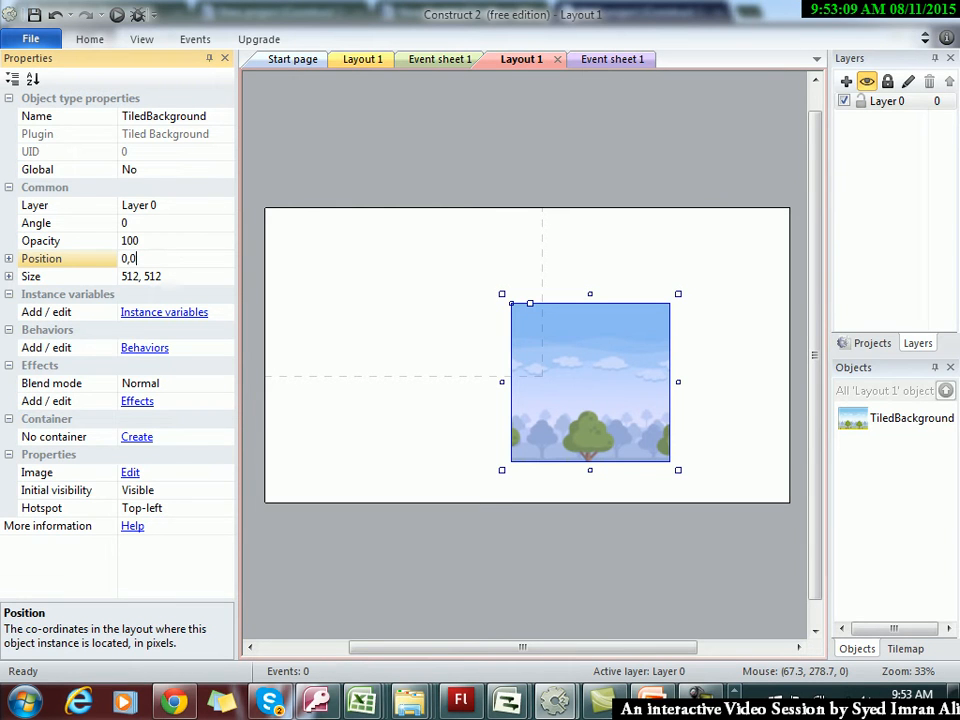
pyautogui.press('Return')
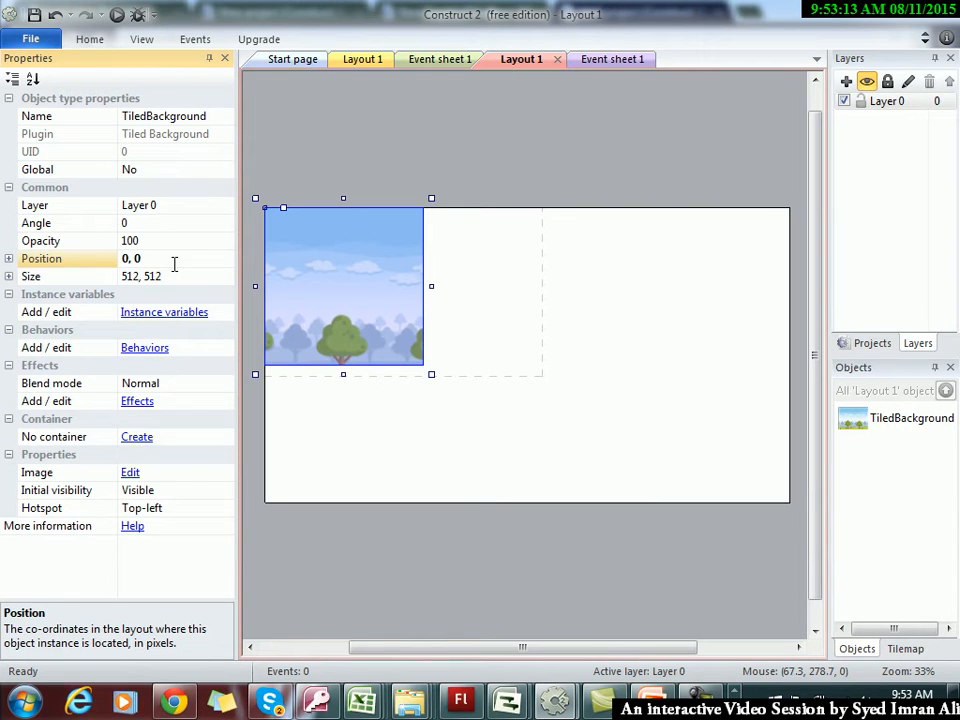
# Copy Layout 1's layout size and apply it to the tiled background as its size, 1708, 960
pyautogui.click(457, 446)
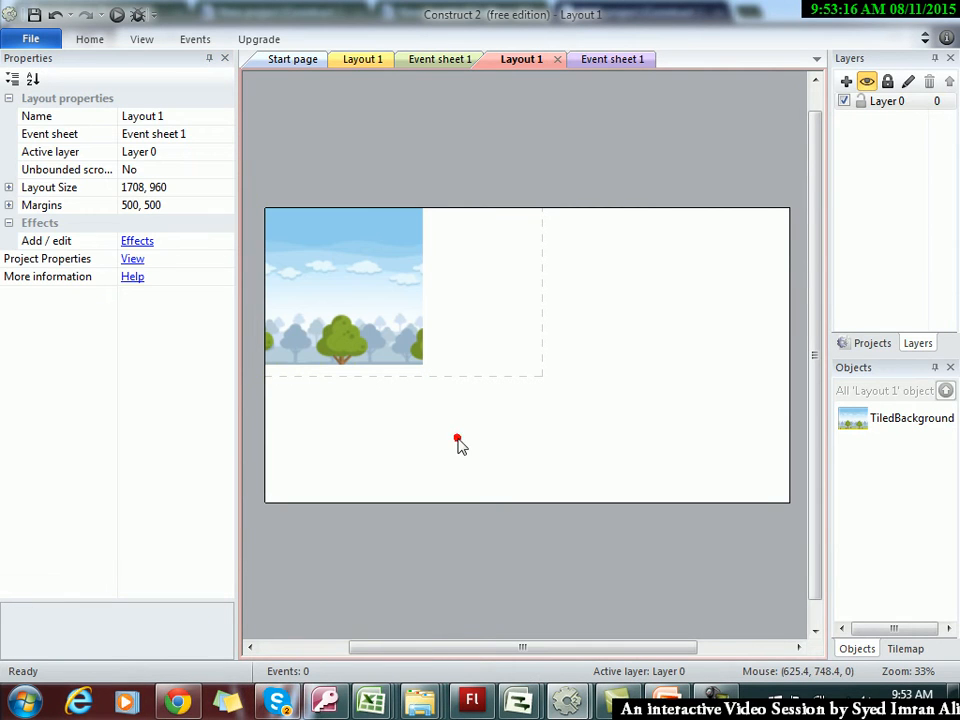
pyautogui.click(166, 188)
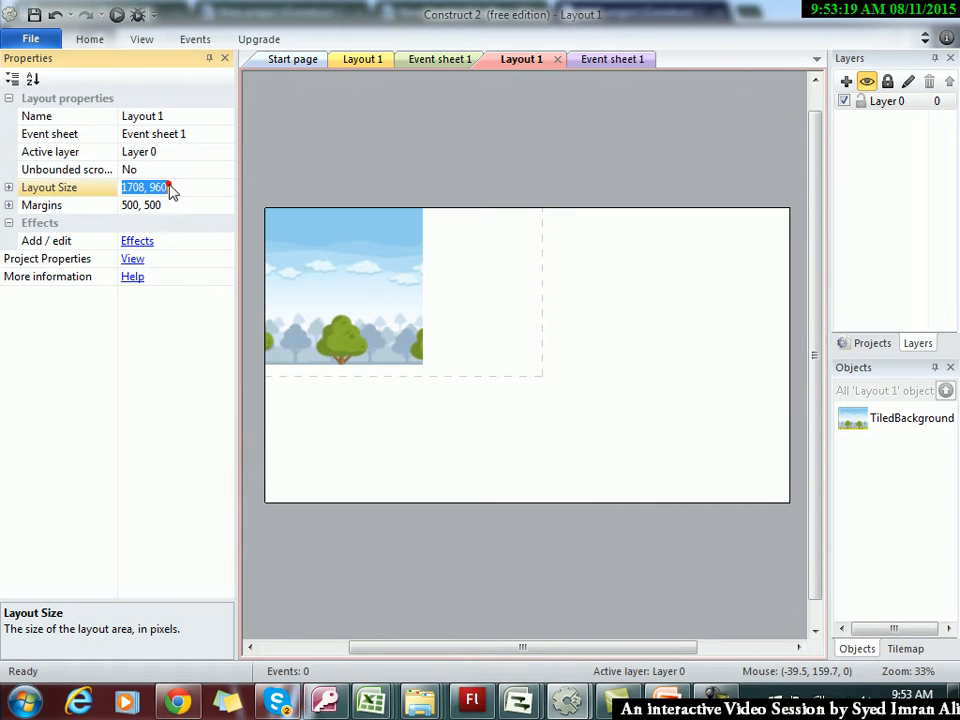
pyautogui.rightClick(166, 188)
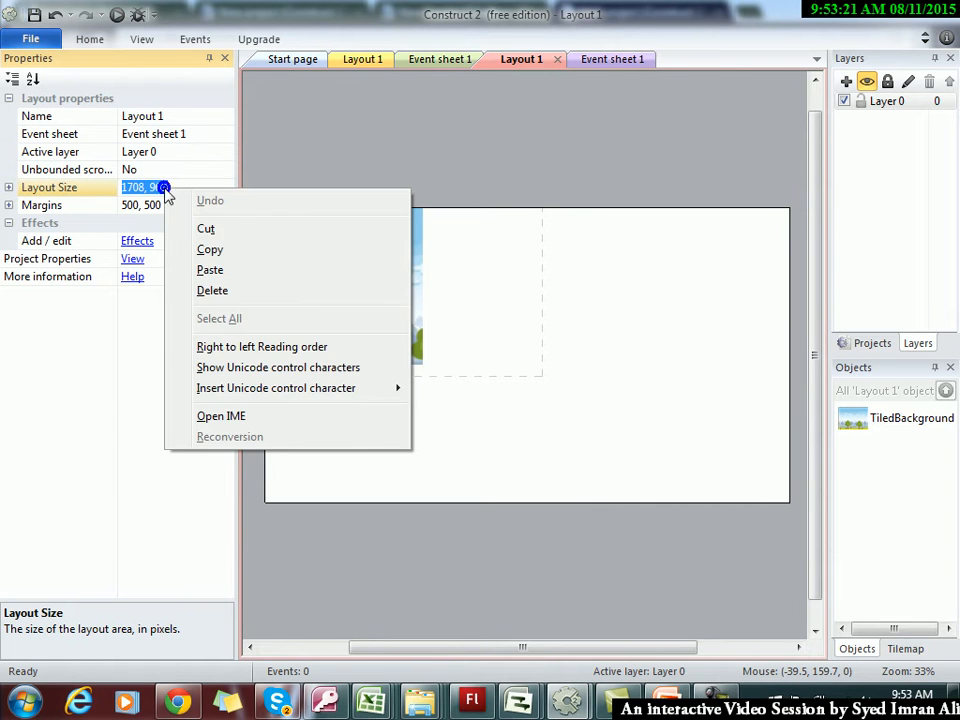
pyautogui.click(210, 250)
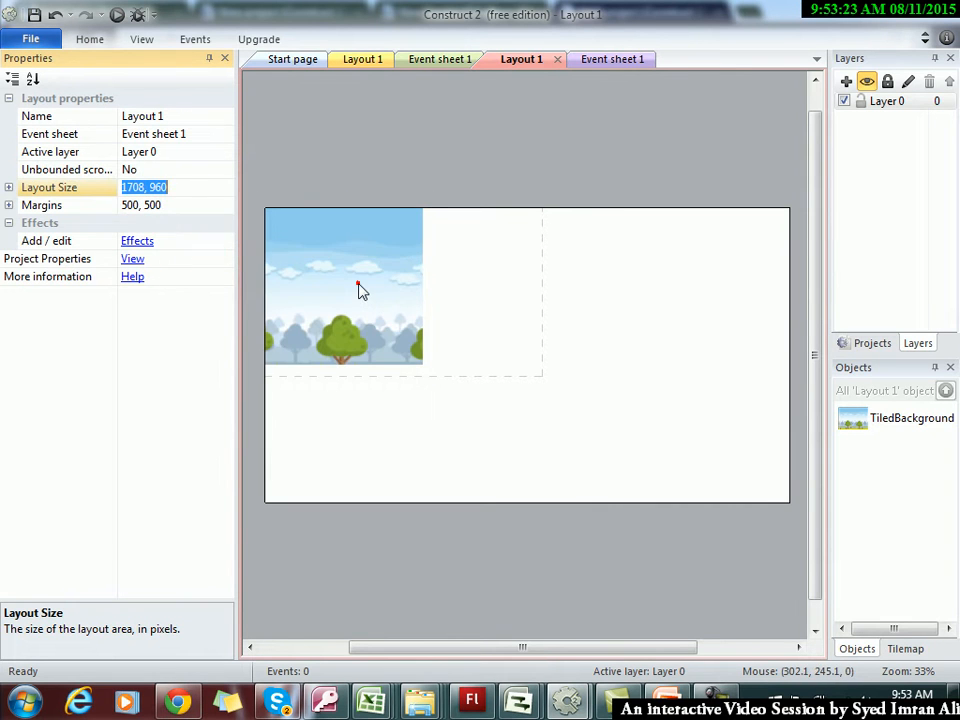
pyautogui.click(358, 285)
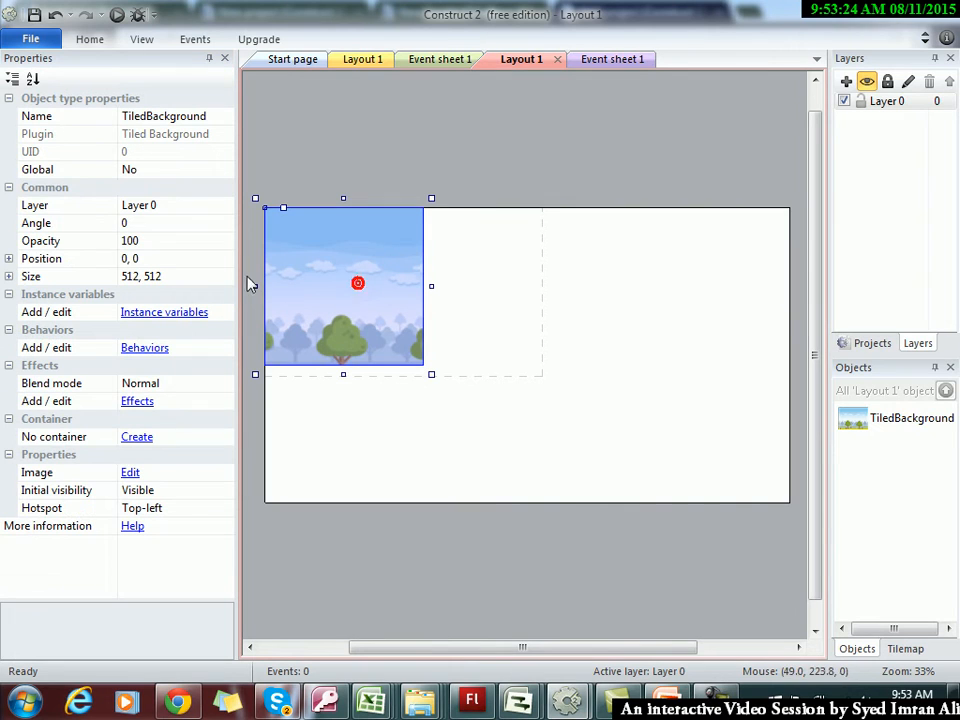
pyautogui.click(177, 279)
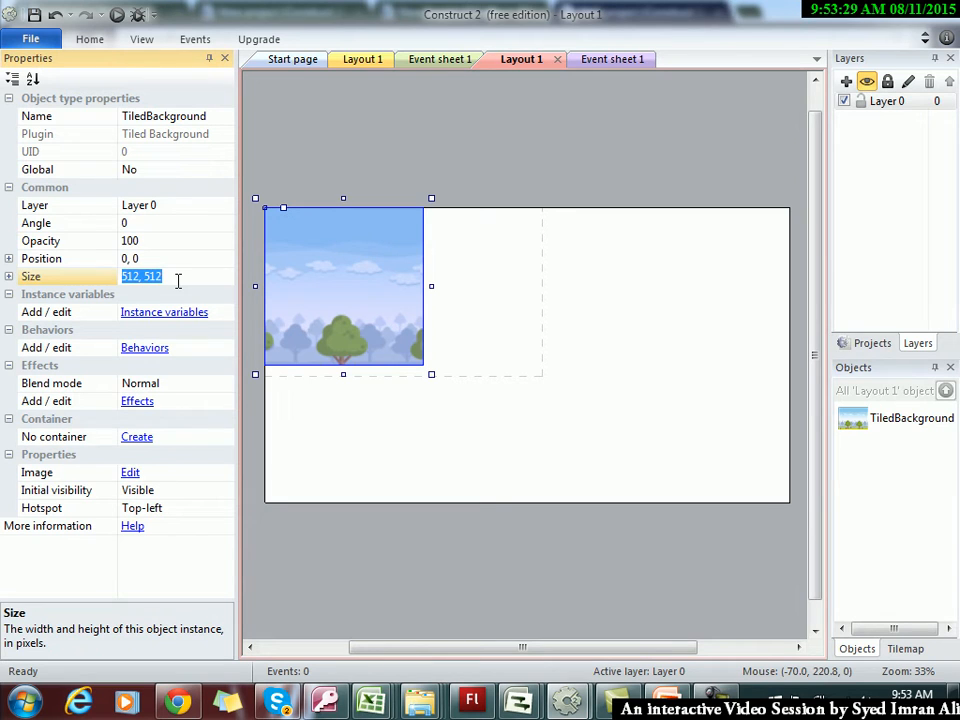
pyautogui.rightClick(178, 282)
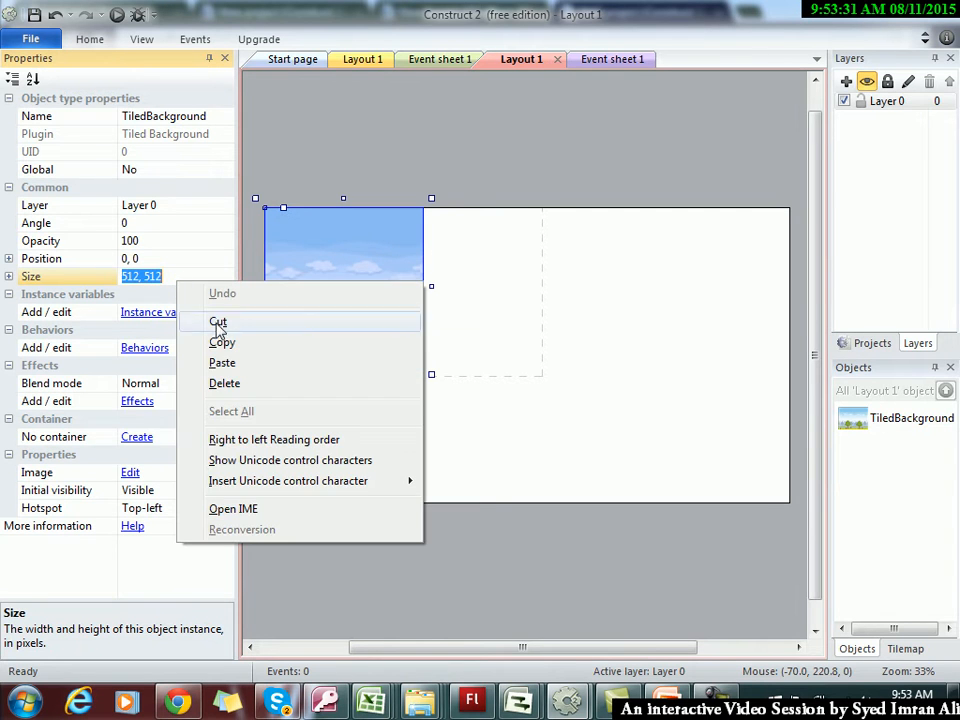
pyautogui.click(223, 364)
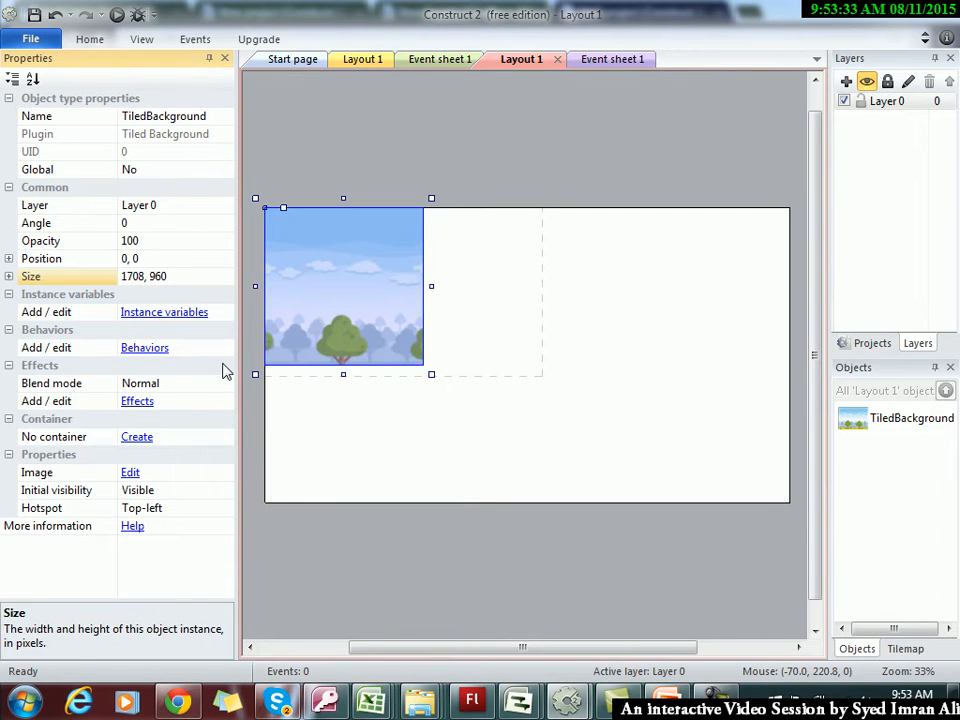
pyautogui.press('Return')
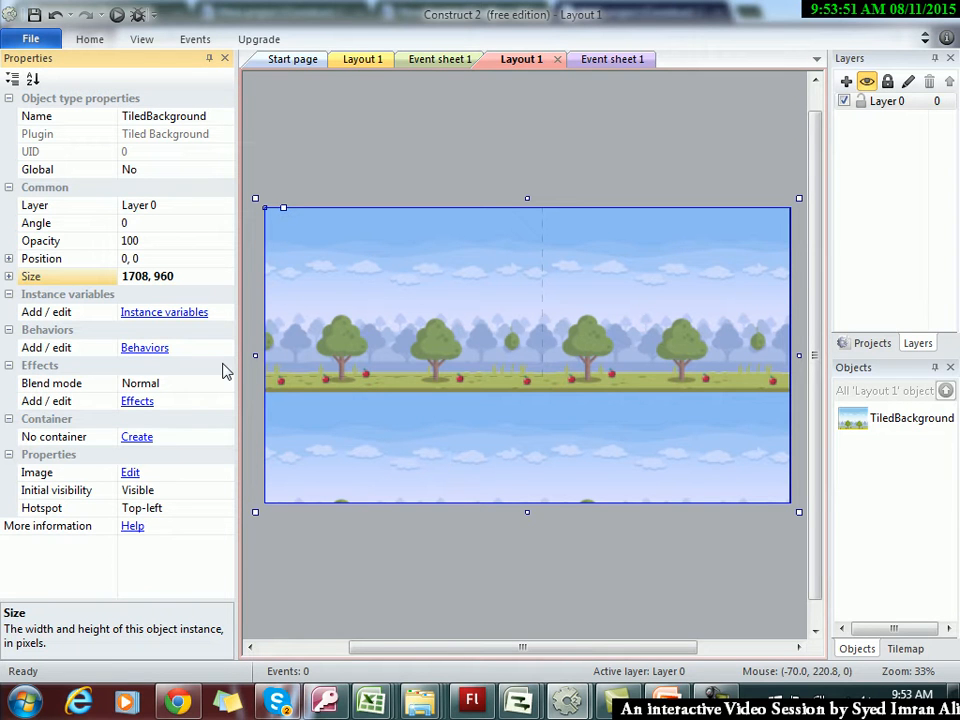
# Run the layout in the browser to check how the tiled background looks, and return to the Construct 2 layout
pyautogui.click(116, 17)
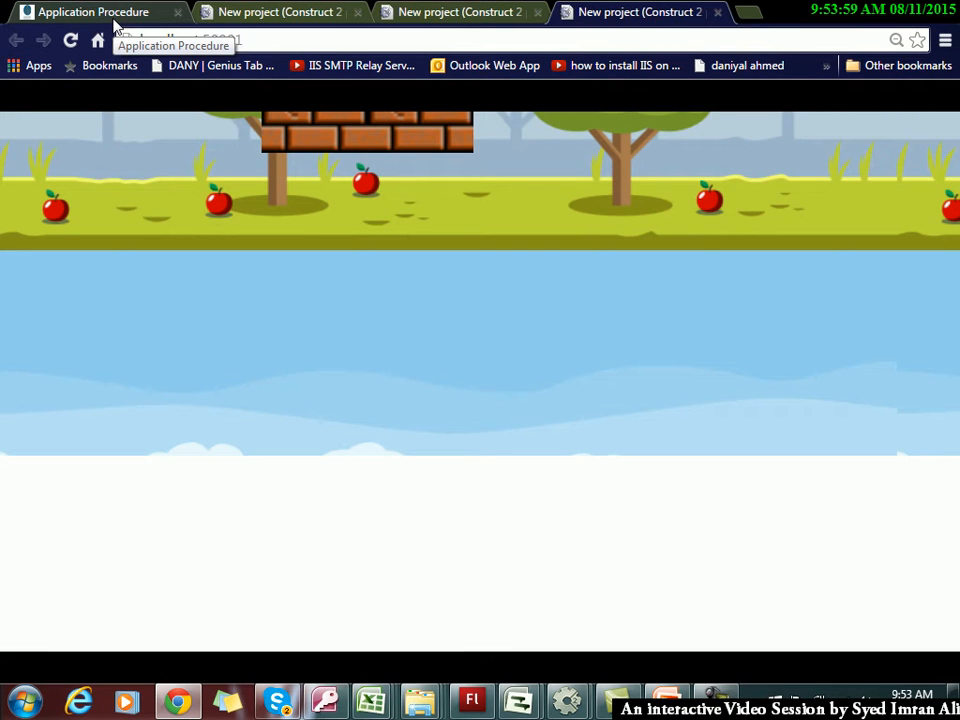
pyautogui.click(719, 12)
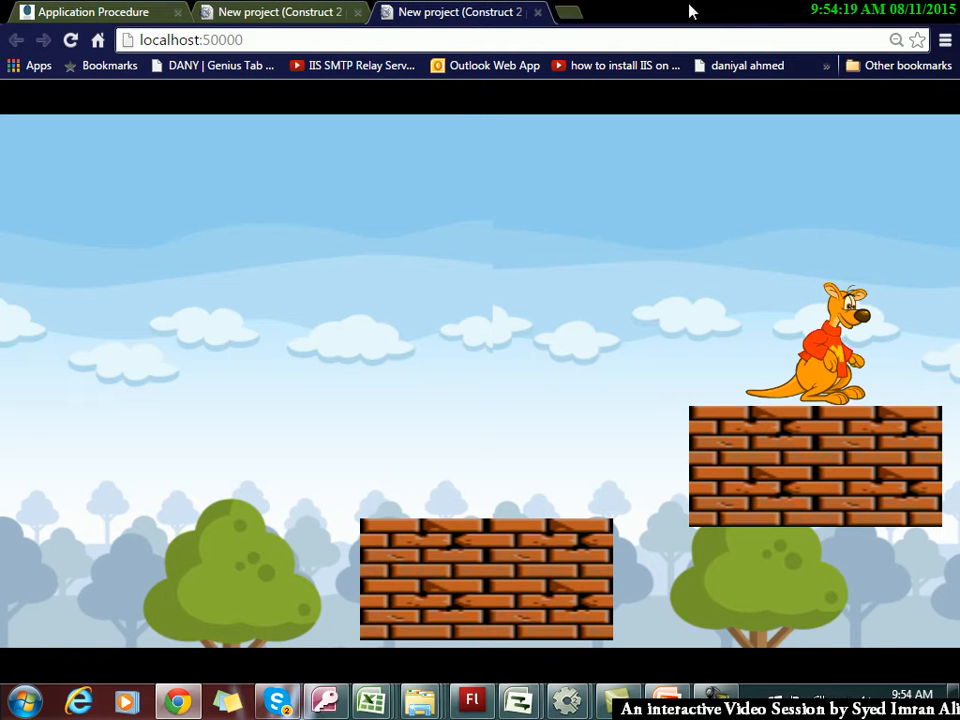
pyautogui.hotkey('alt', 'Tab')
pyautogui.hotkey('alt', 'Tab')
pyautogui.hotkey('alt', 'Tab')
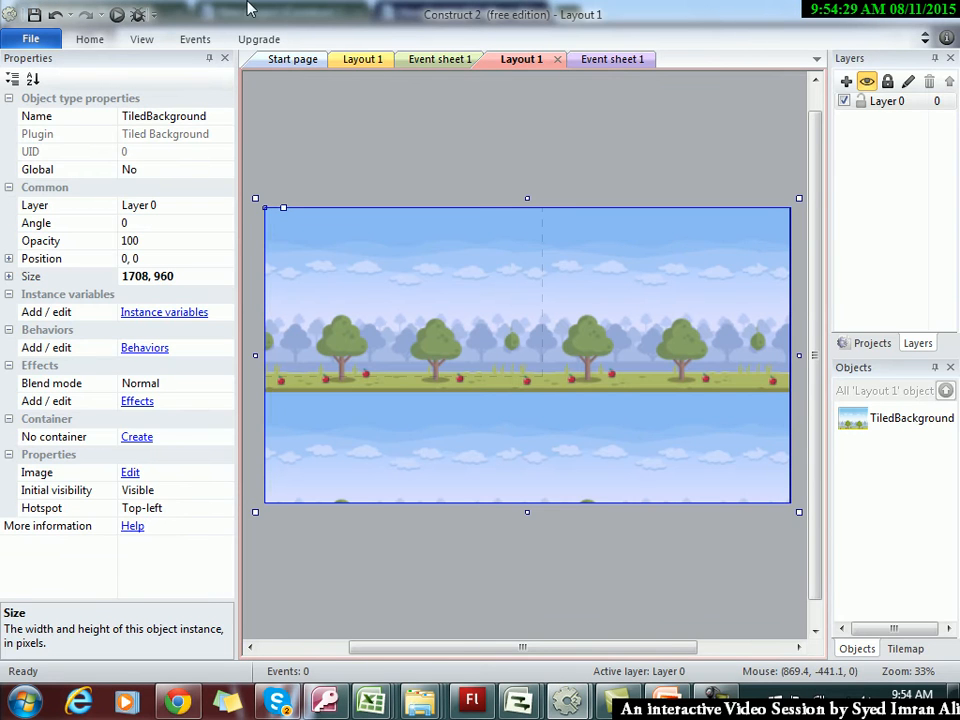
pyautogui.click(115, 16)
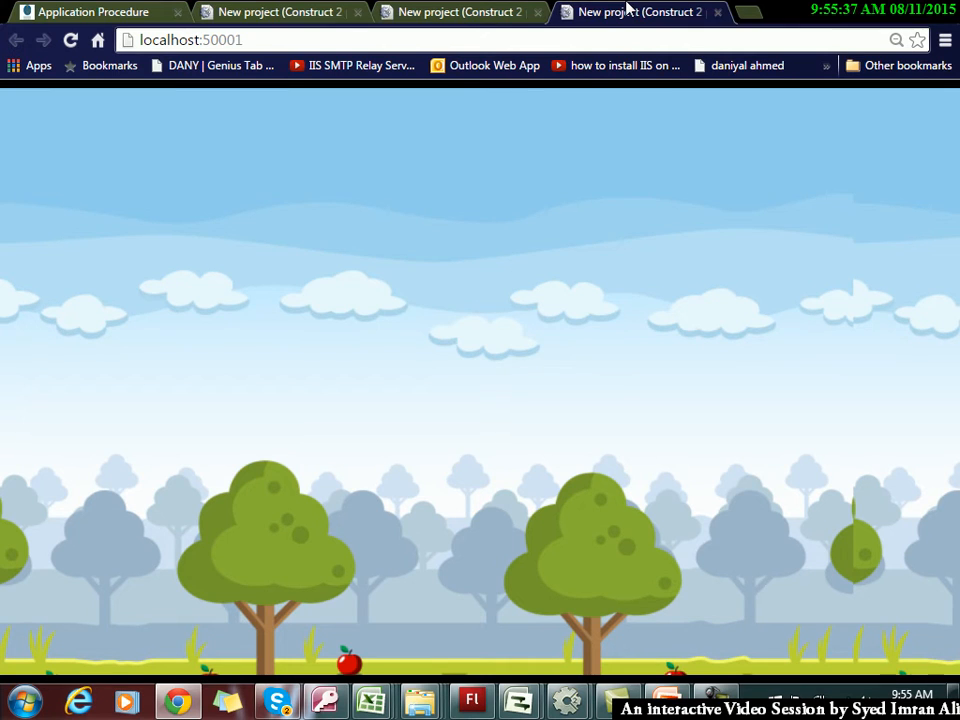
pyautogui.hotkey('alt', 'Tab')
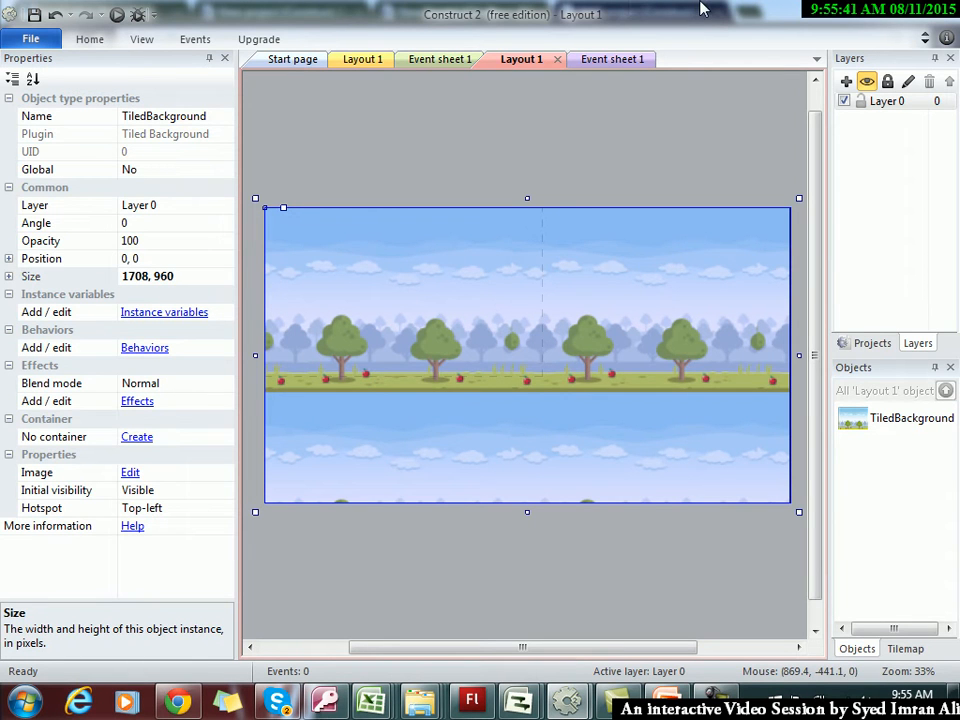
# Add a new layer above Layer 0 and lock Layer 0 so the tiled background cannot be selected
pyautogui.click(847, 83)
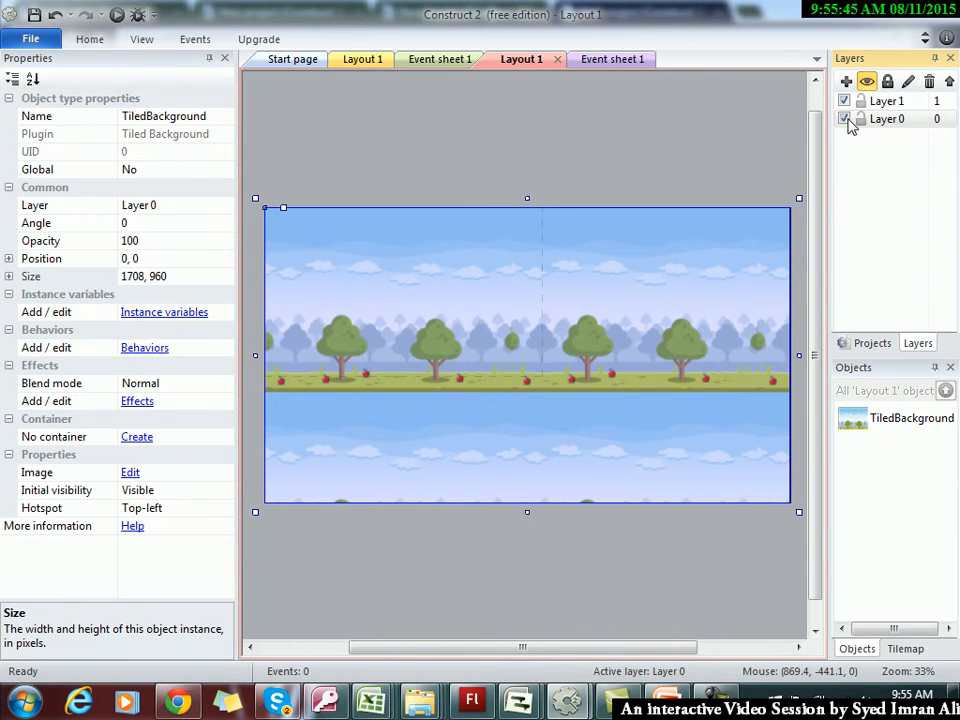
pyautogui.click(861, 120)
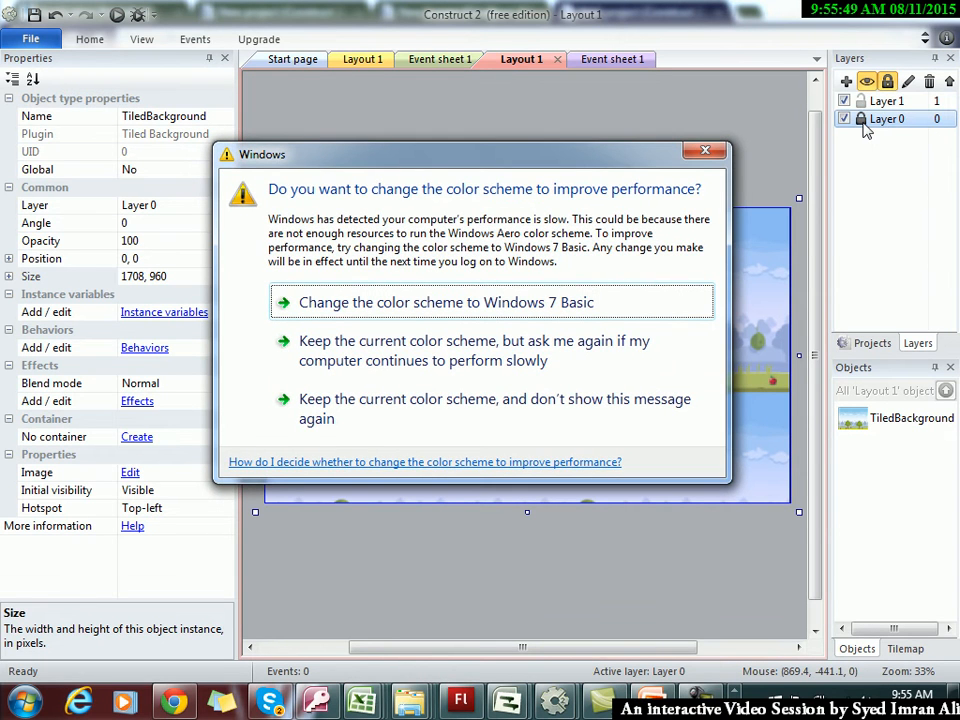
pyautogui.press('Escape')
pyautogui.click(863, 123)
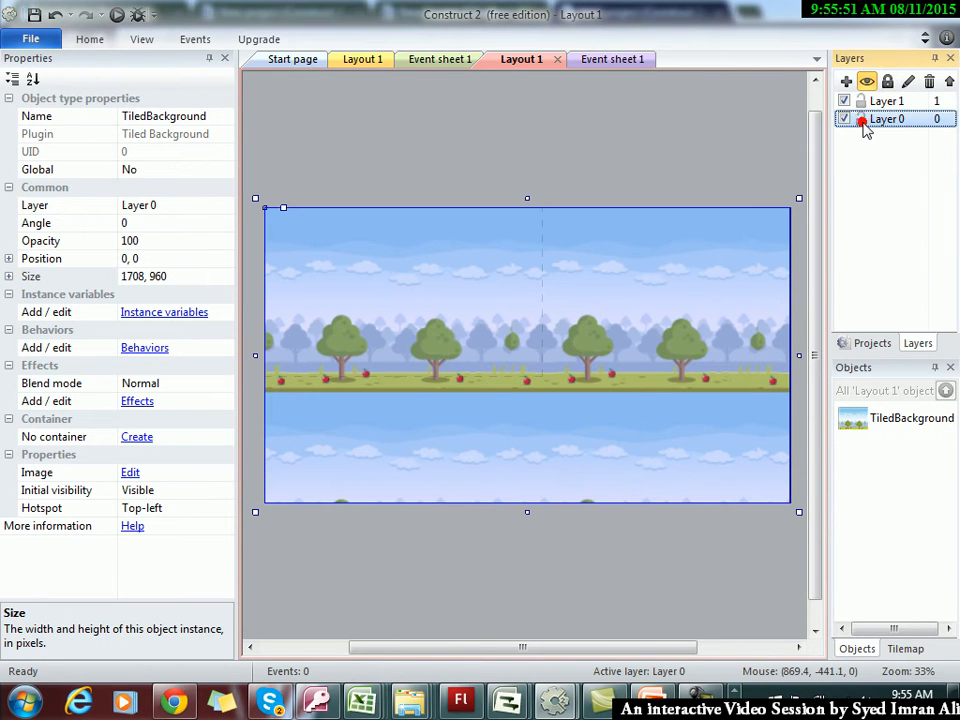
pyautogui.click(694, 229)
pyautogui.doubleClick(694, 229)
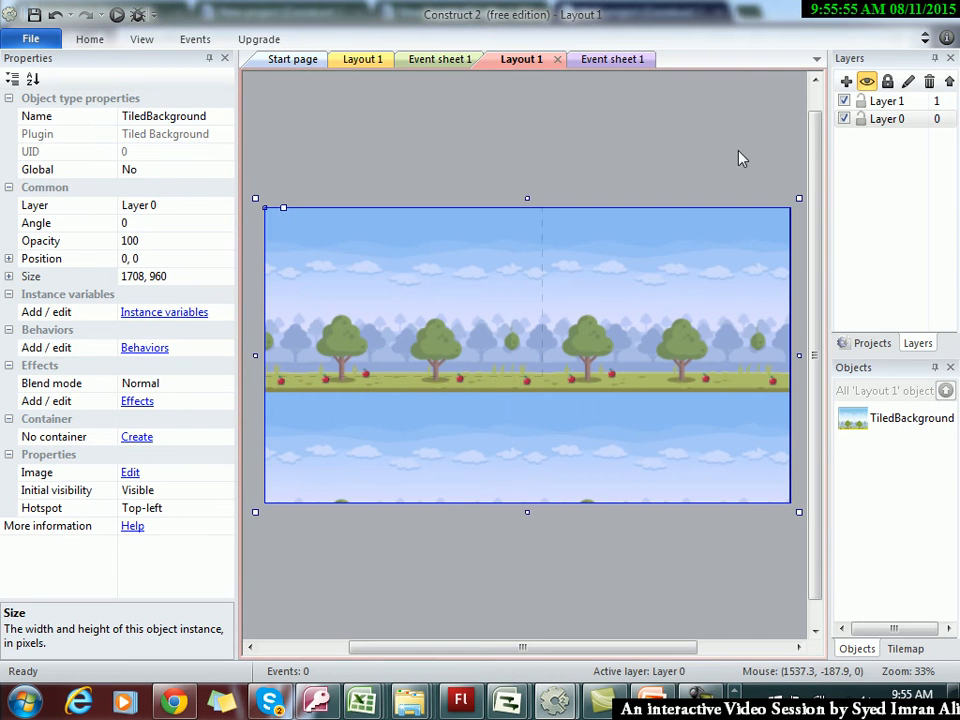
pyautogui.click(862, 119)
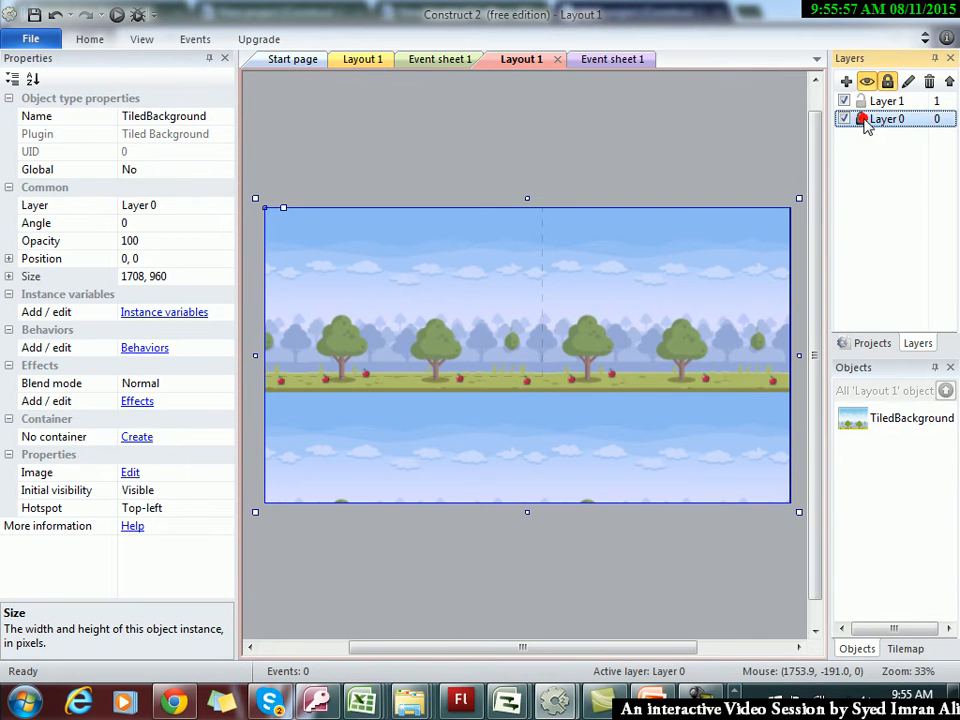
# Insert a Sprite object into Layout 1, placing it over the upper left part of the background
pyautogui.doubleClick(514, 326)
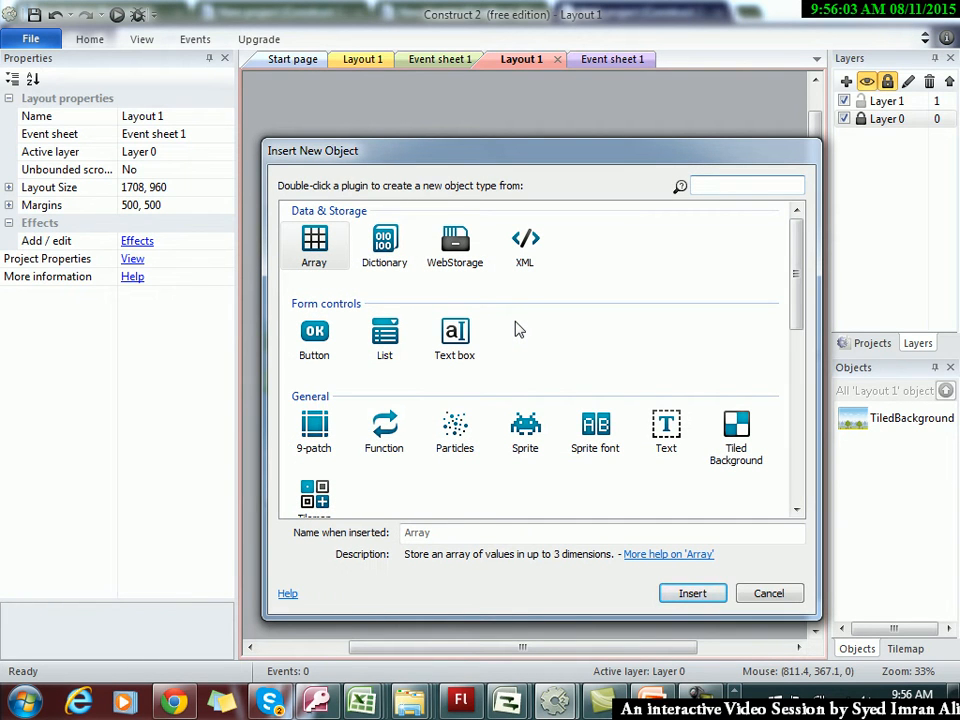
pyautogui.click(525, 448)
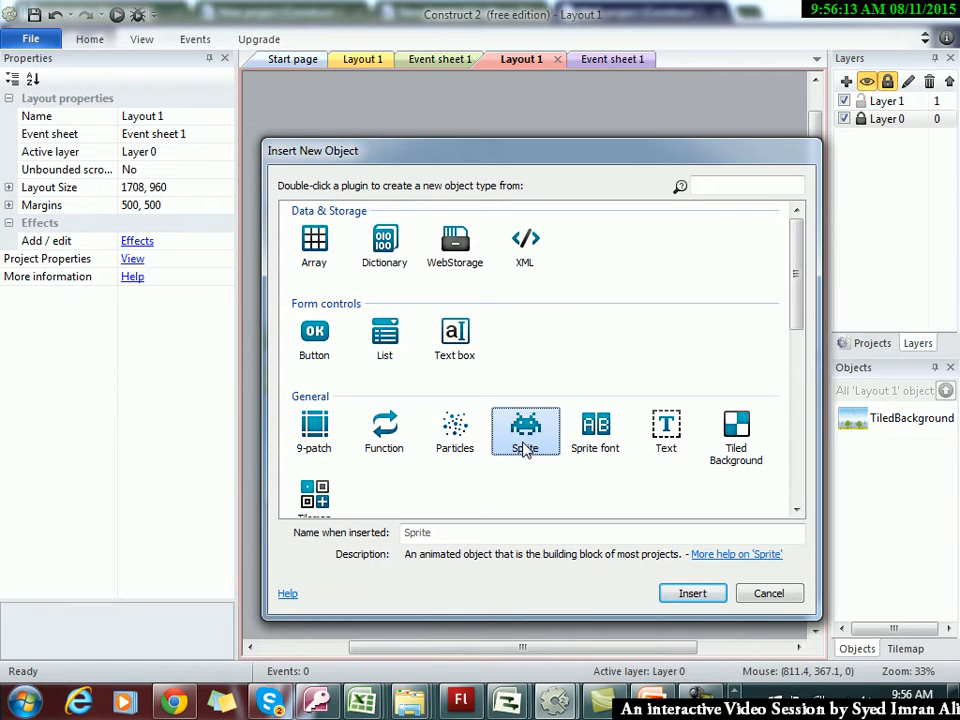
pyautogui.click(688, 593)
pyautogui.click(413, 292)
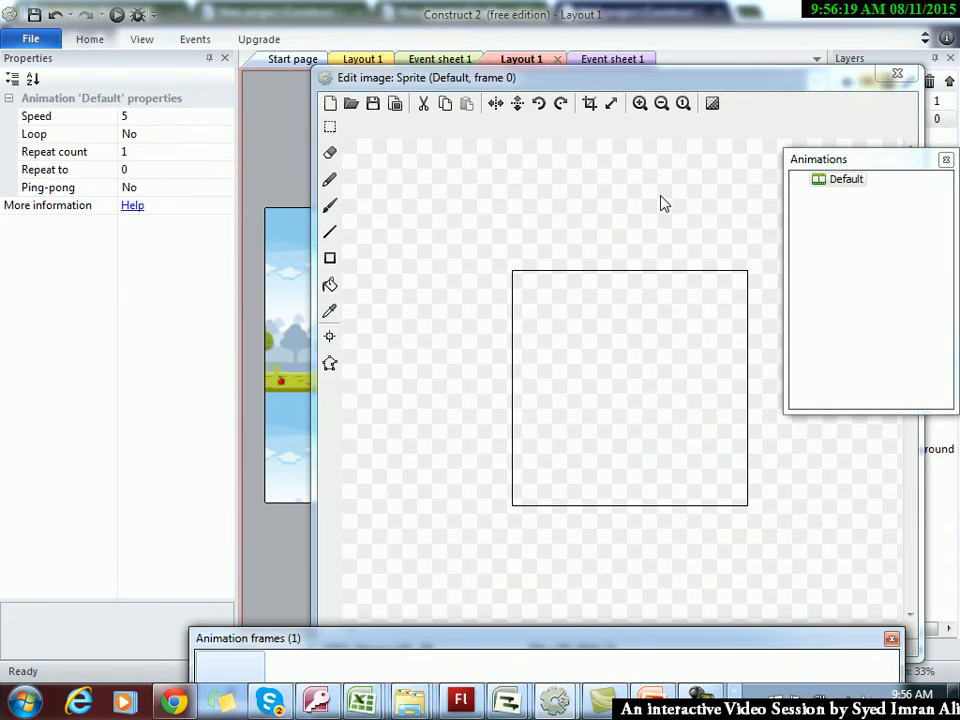
# Load 1.png from the Construct2 Sprit folder as the sprite's image for frame 0
pyautogui.click(345, 102)
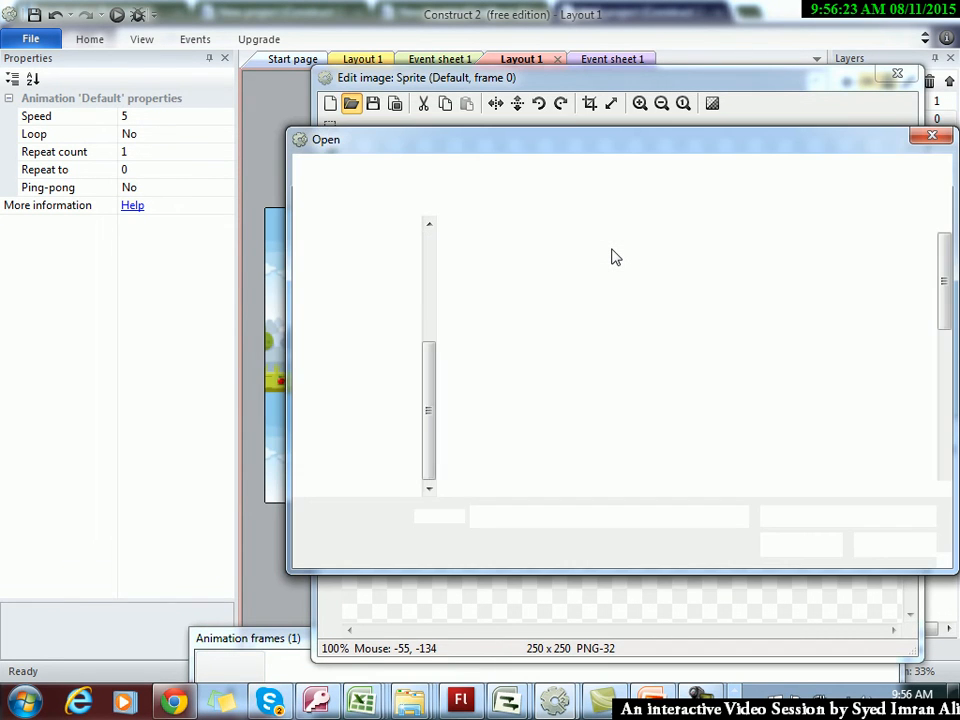
pyautogui.click(730, 285)
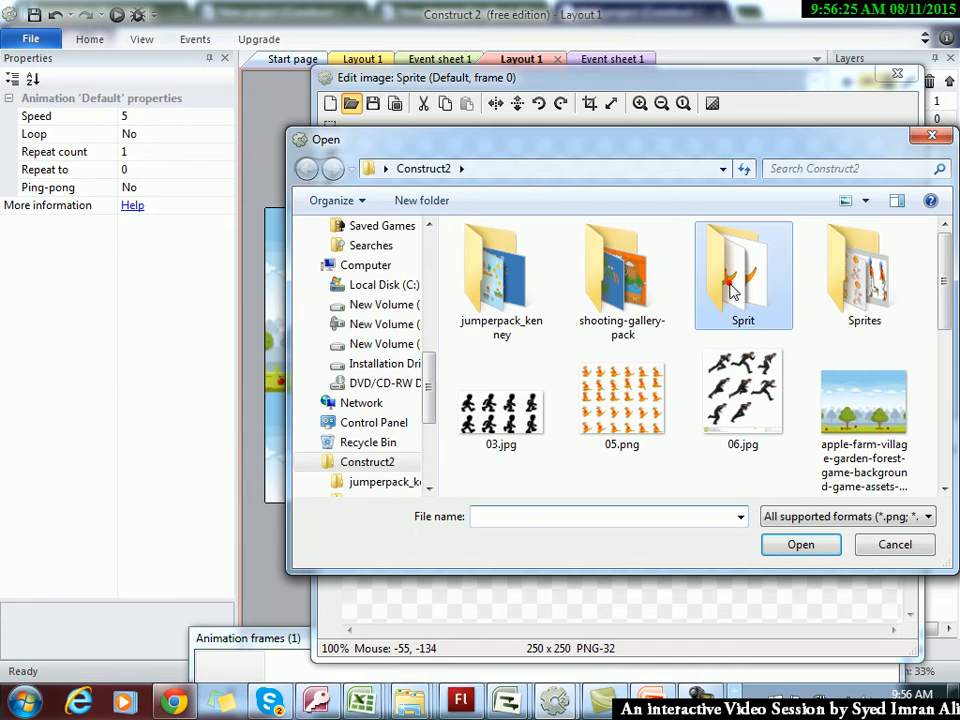
pyautogui.doubleClick(730, 285)
pyautogui.click(506, 272)
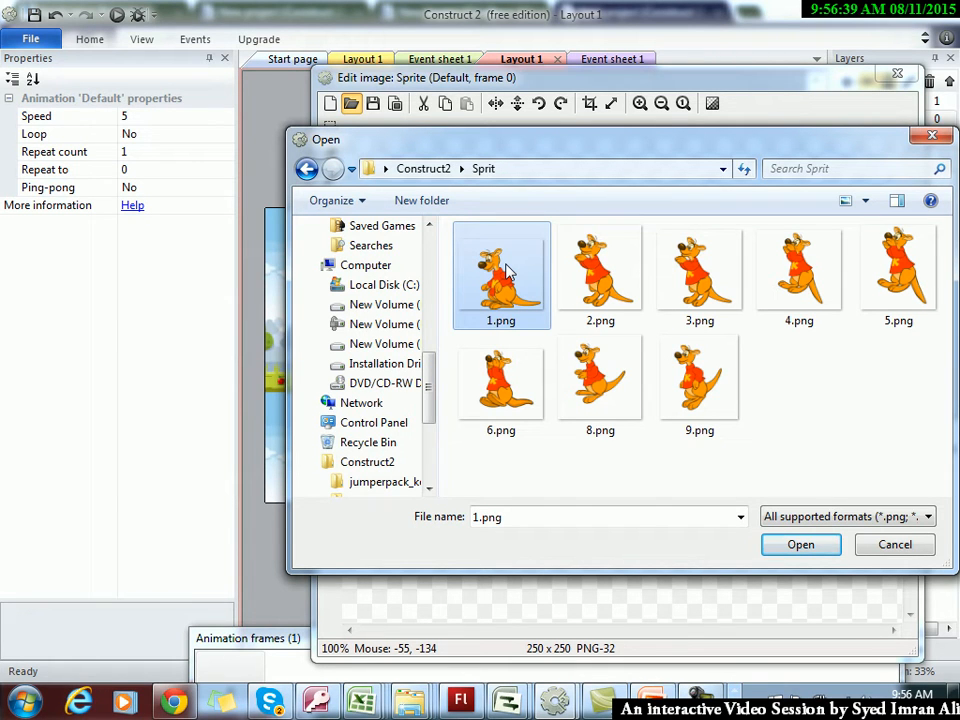
pyautogui.click(800, 545)
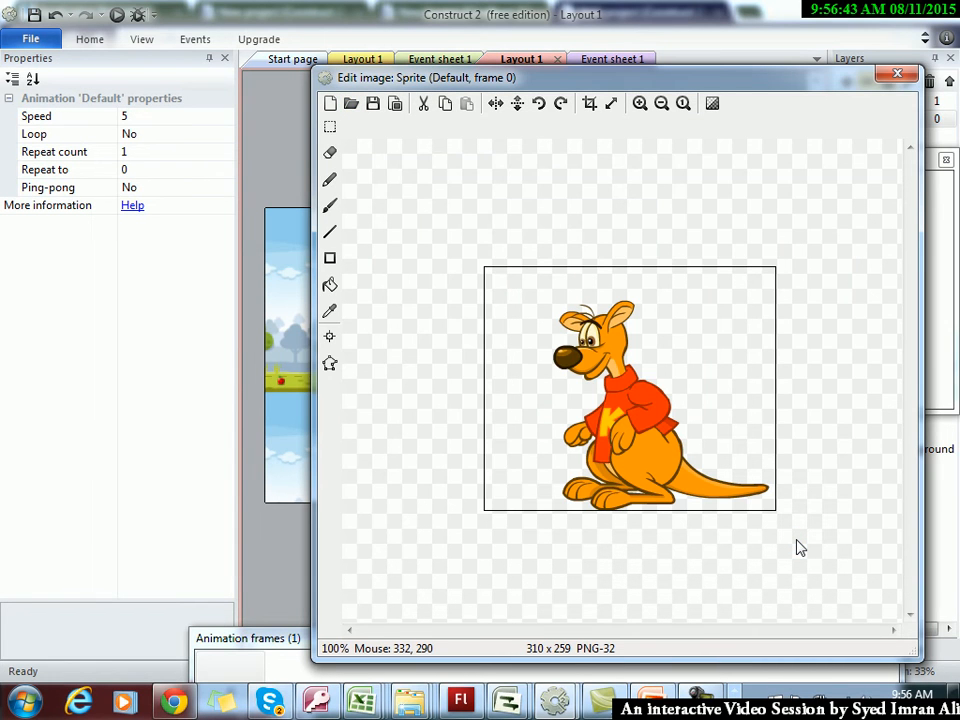
# Rearrange the image editor, Animation frames and Animations windows so that all three can be used together
pyautogui.moveTo(638, 75); pyautogui.dragTo(416, 21)
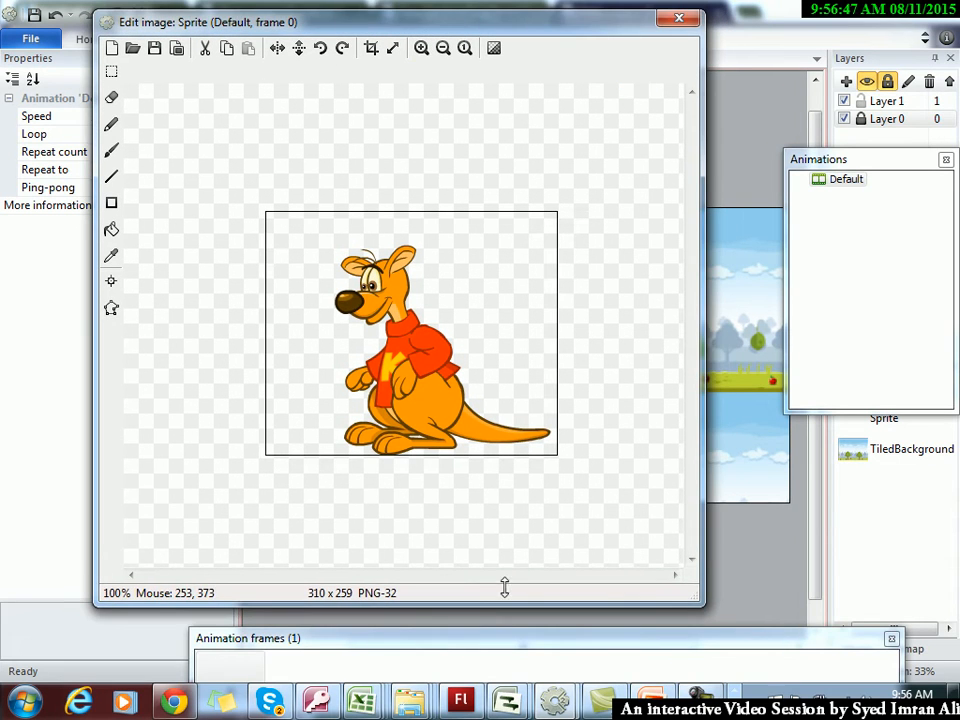
pyautogui.moveTo(510, 645); pyautogui.dragTo(384, 531)
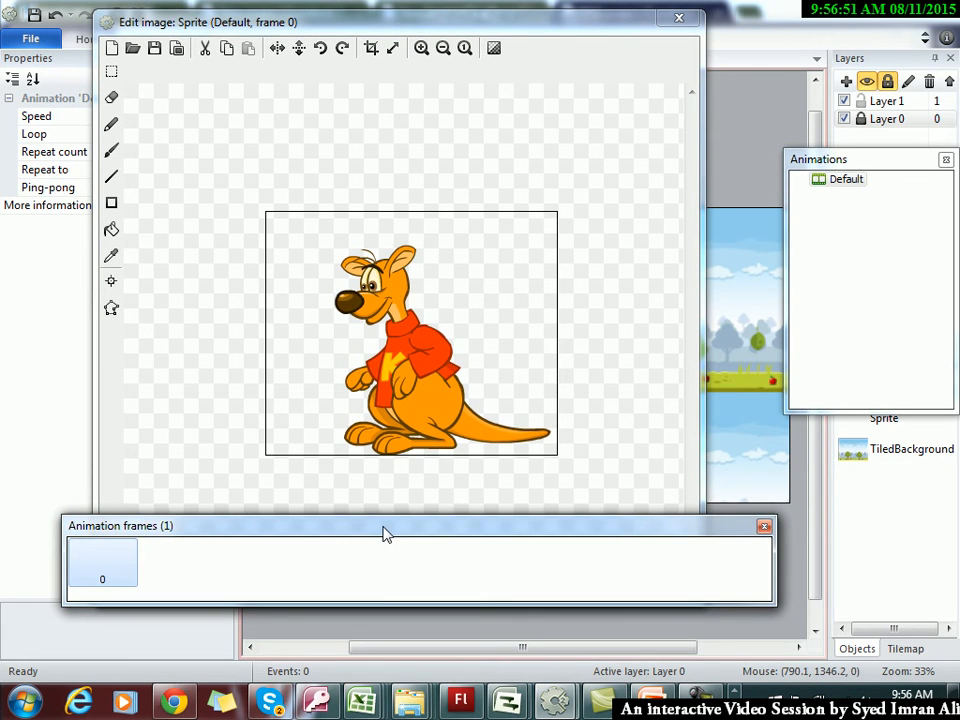
pyautogui.moveTo(852, 160); pyautogui.dragTo(741, 104)
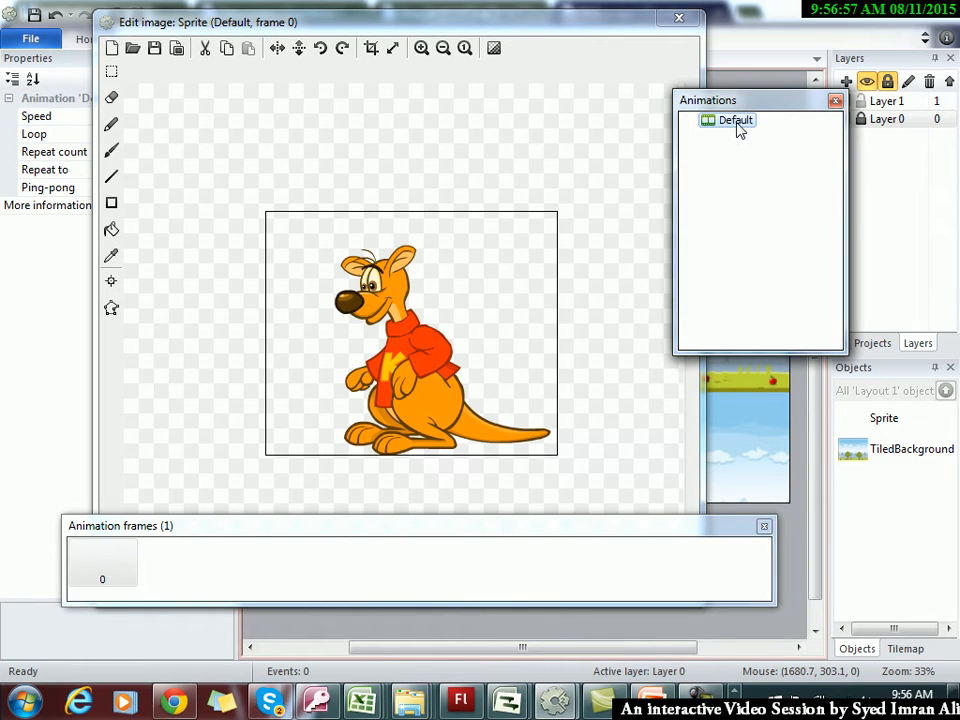
# Rename the sprite's Default animation as Still
pyautogui.click(736, 121)
pyautogui.rightClick(737, 122)
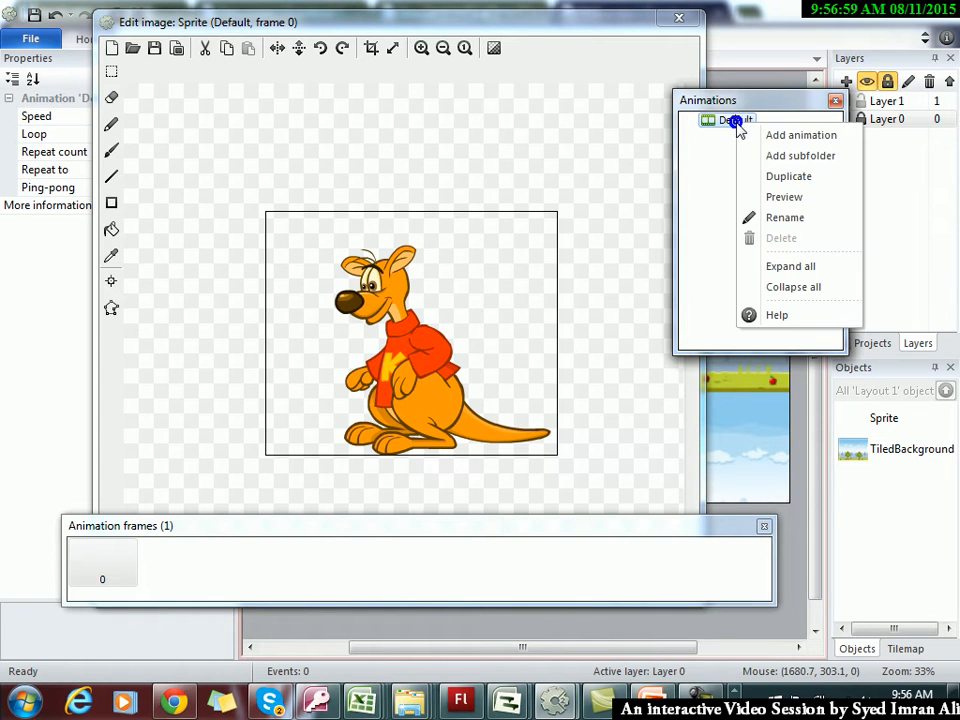
pyautogui.click(786, 218)
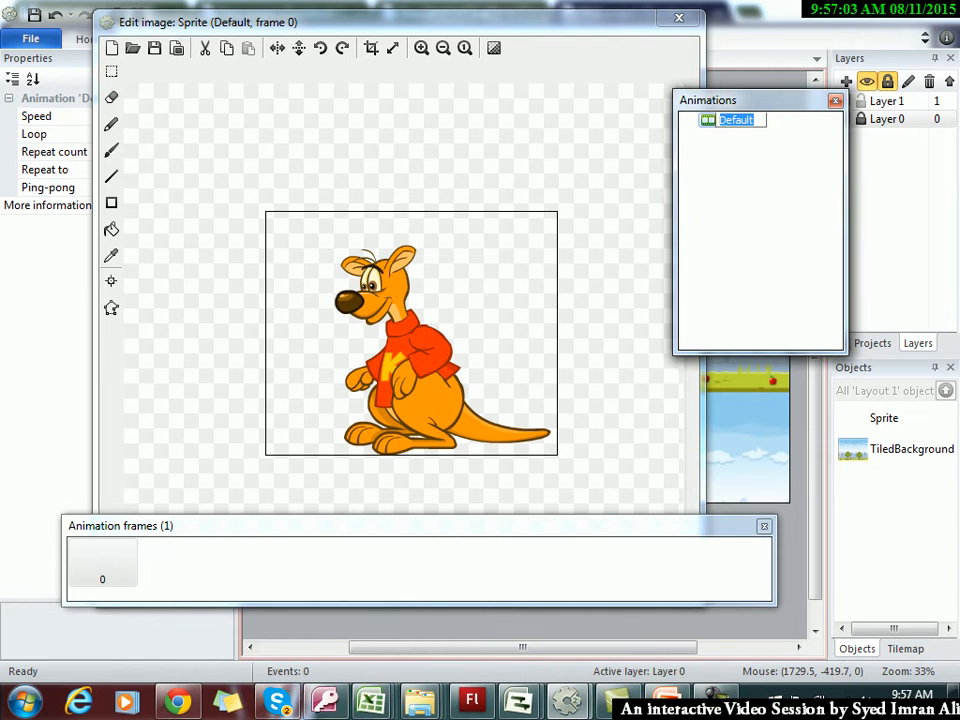
pyautogui.write('Still')
pyautogui.press('Return')
pyautogui.click(721, 226)
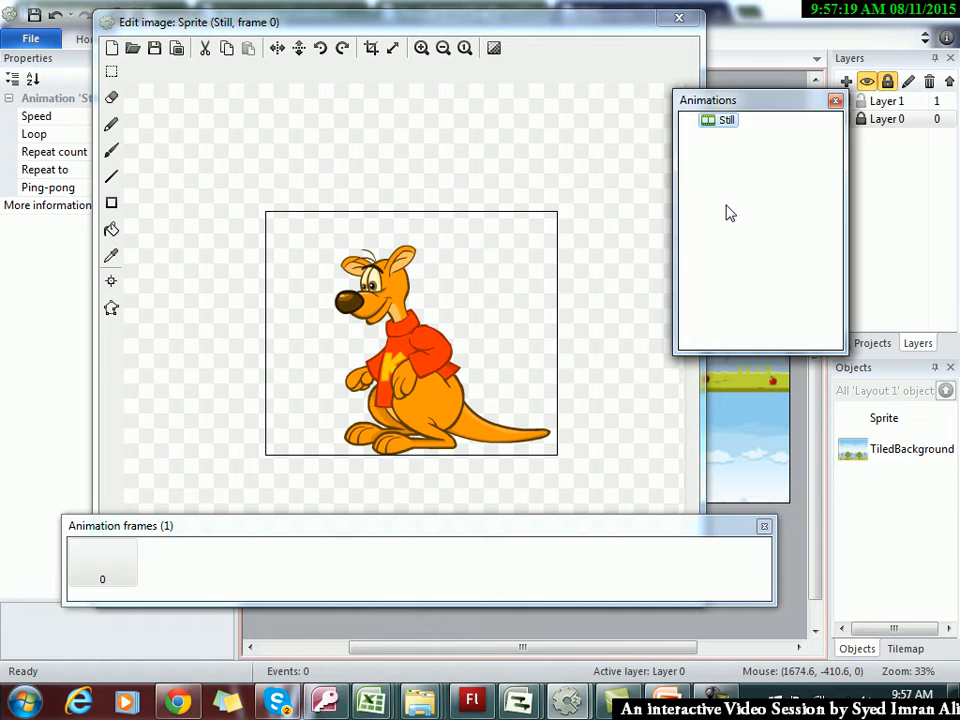
# Add a second animation named Jump to the kangaroo sprite
pyautogui.rightClick(726, 210)
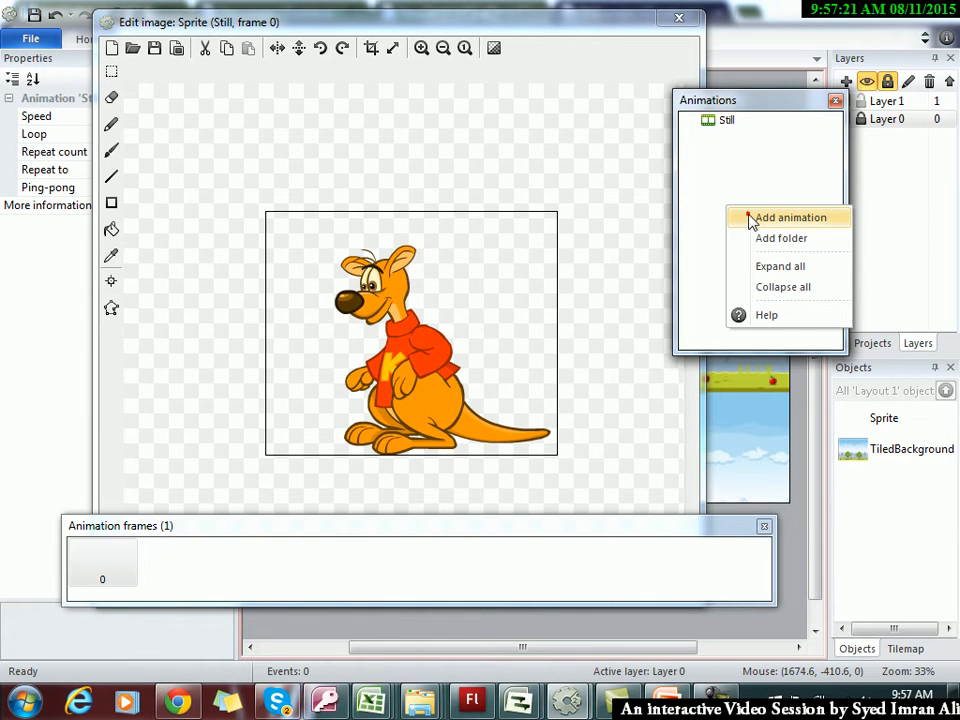
pyautogui.click(751, 218)
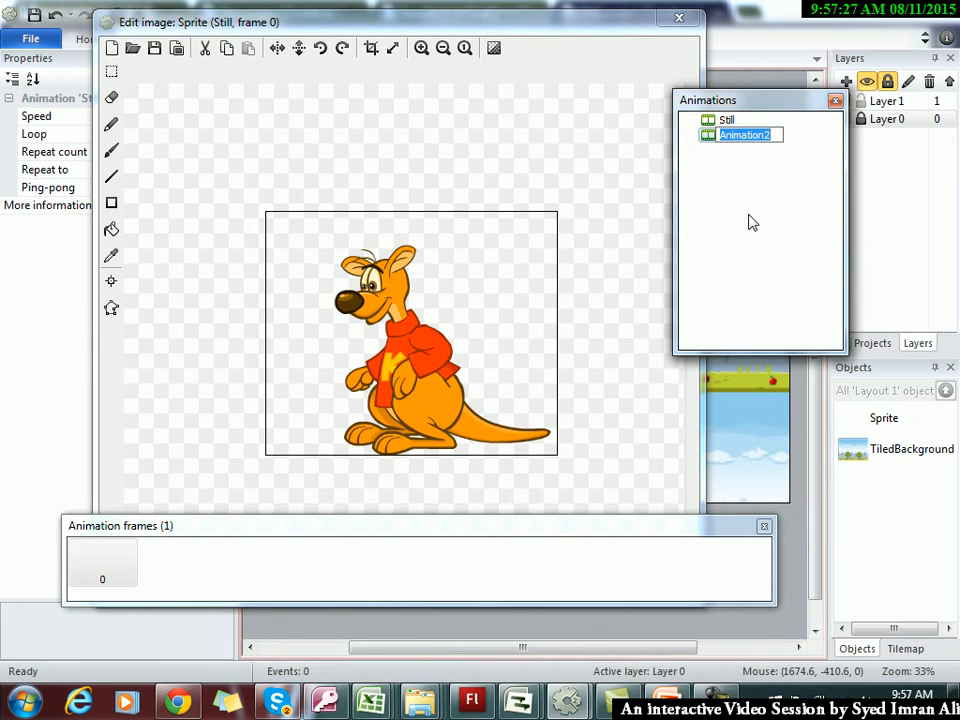
pyautogui.write('Jump')
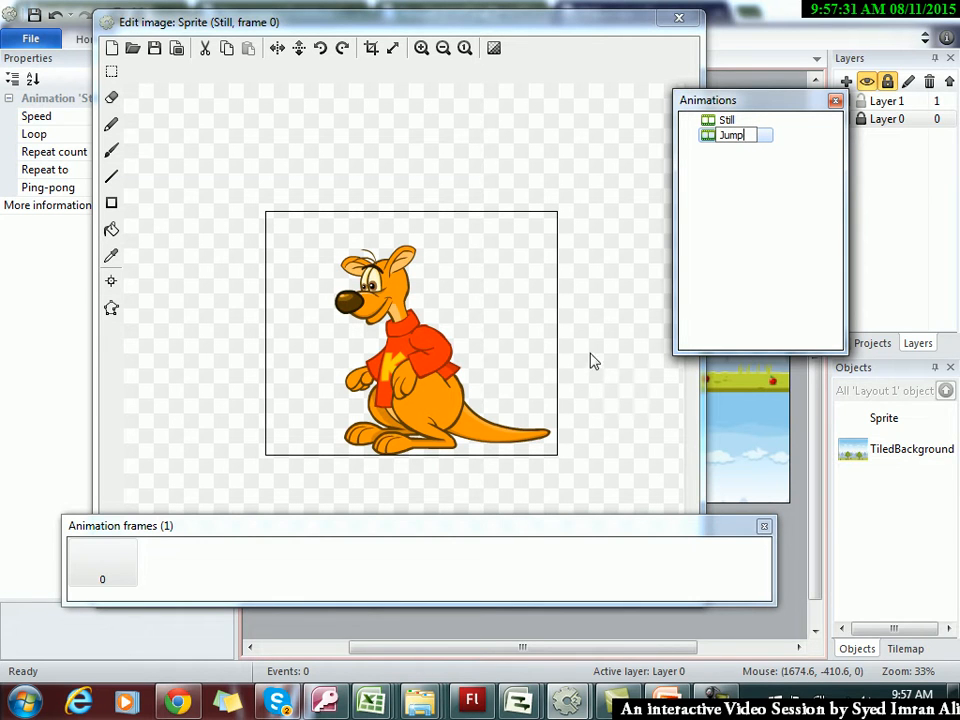
pyautogui.click(716, 693)
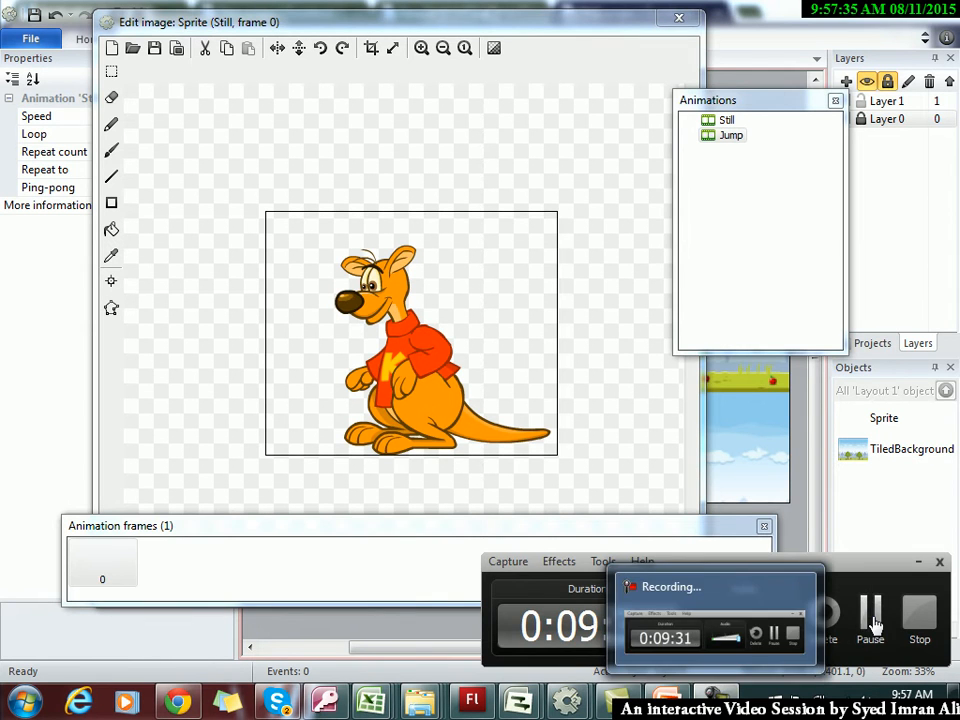
pyautogui.click(870, 612)
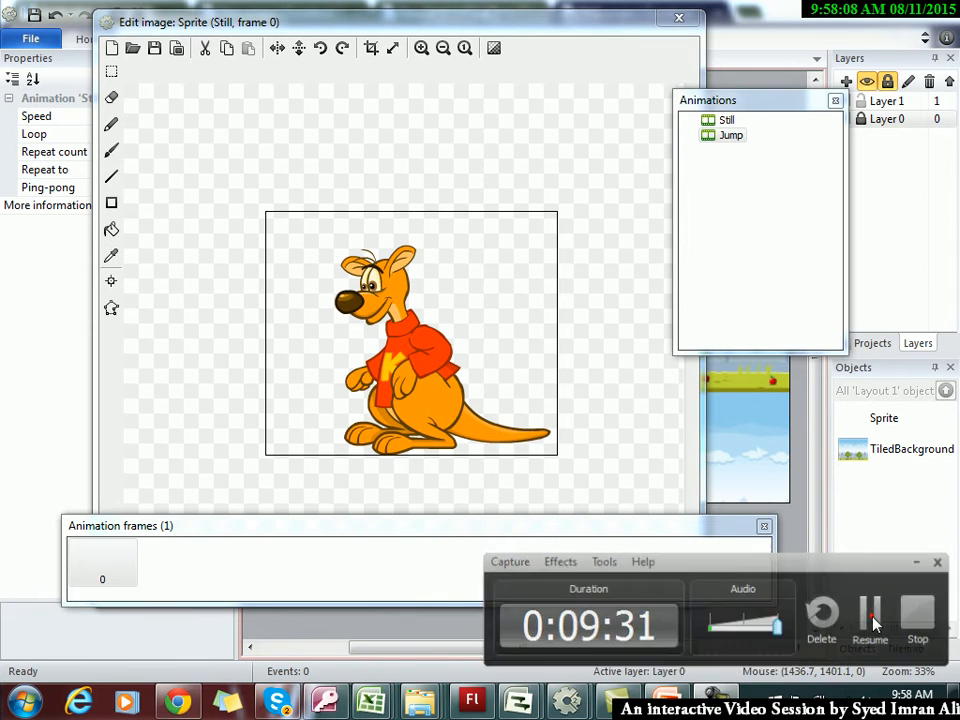
pyautogui.click(872, 617)
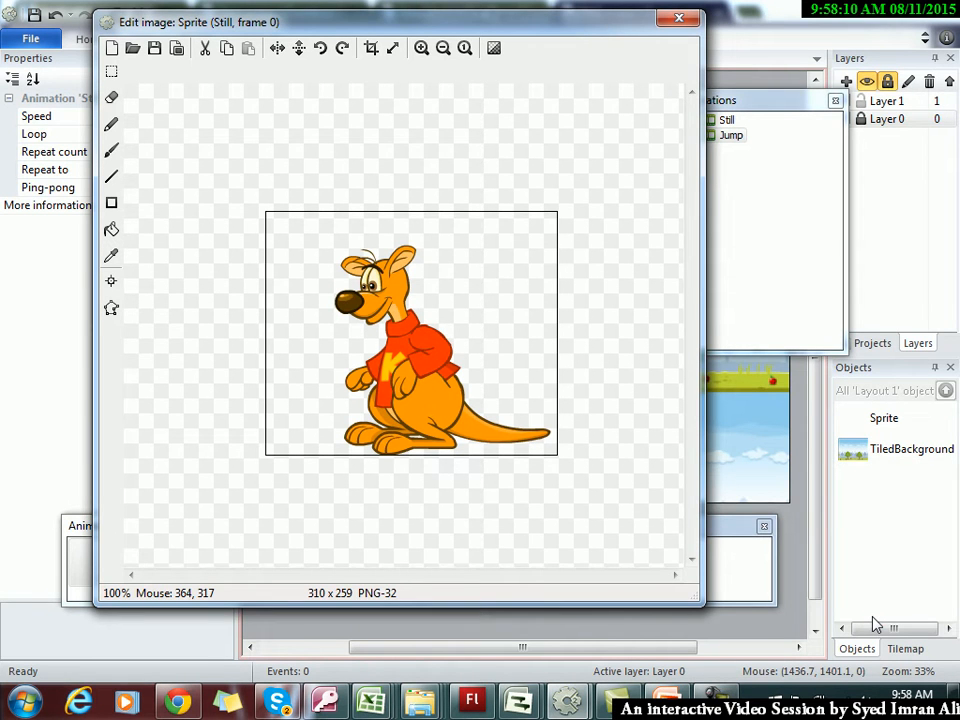
pyautogui.click(778, 238)
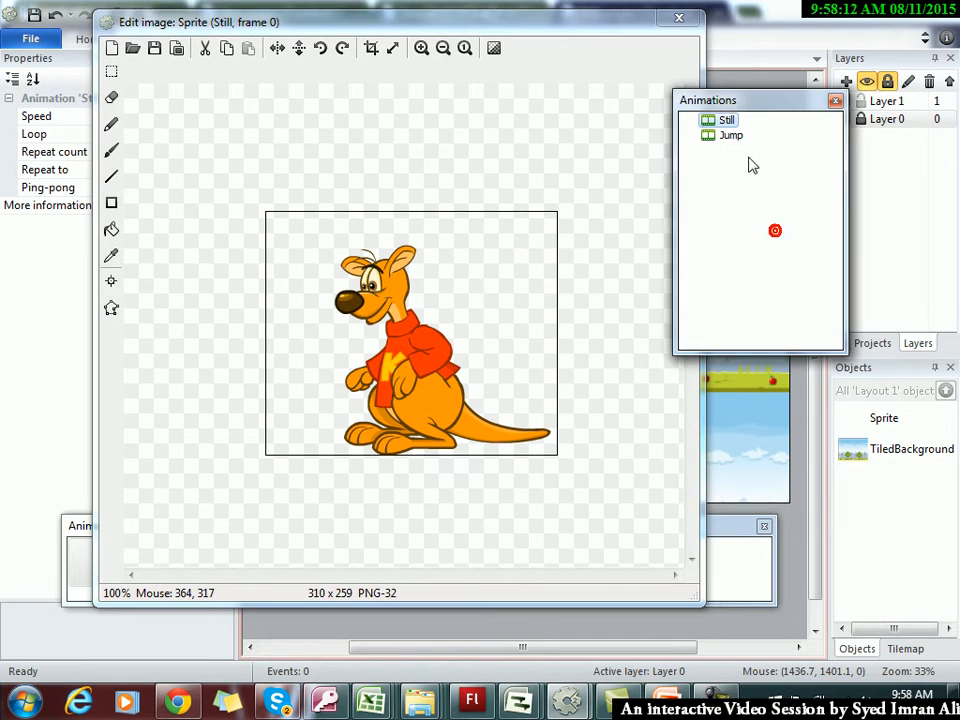
pyautogui.click(727, 121)
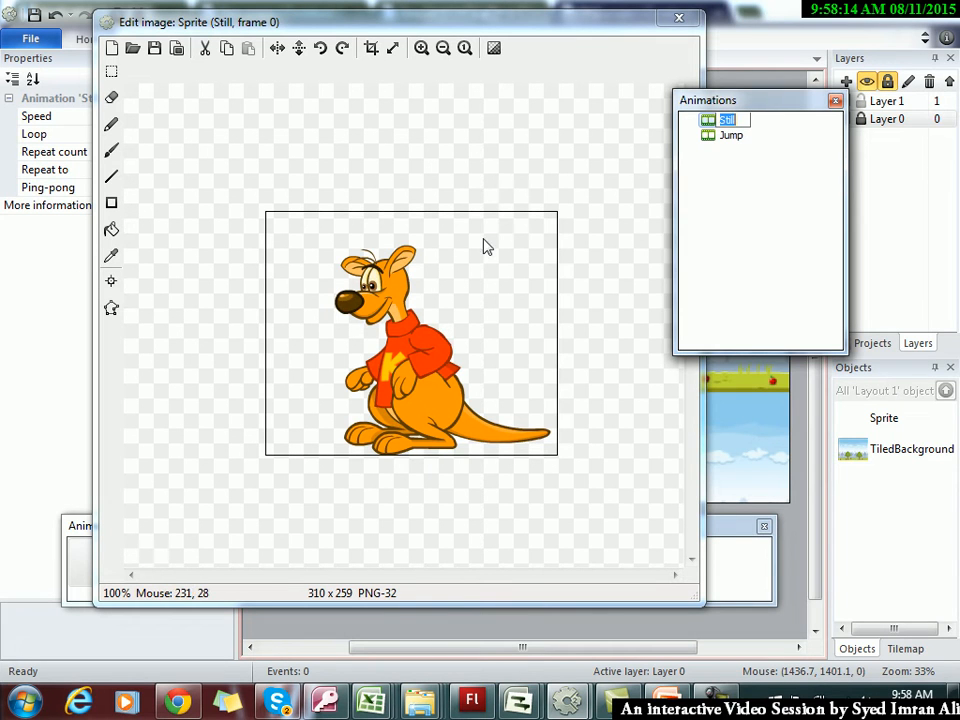
pyautogui.click(735, 581)
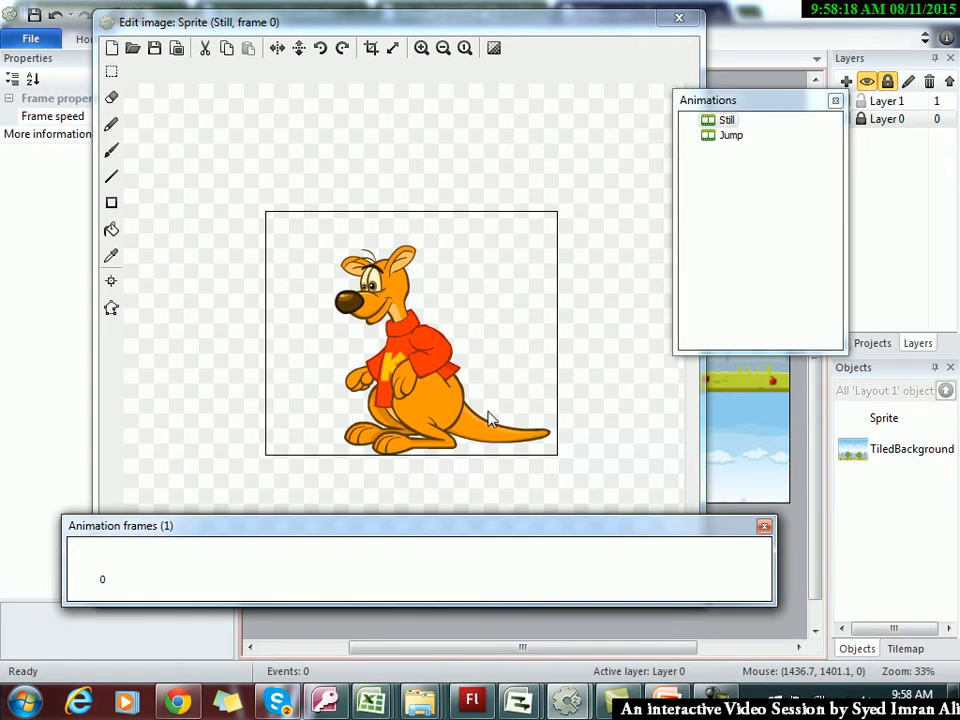
pyautogui.click(445, 407)
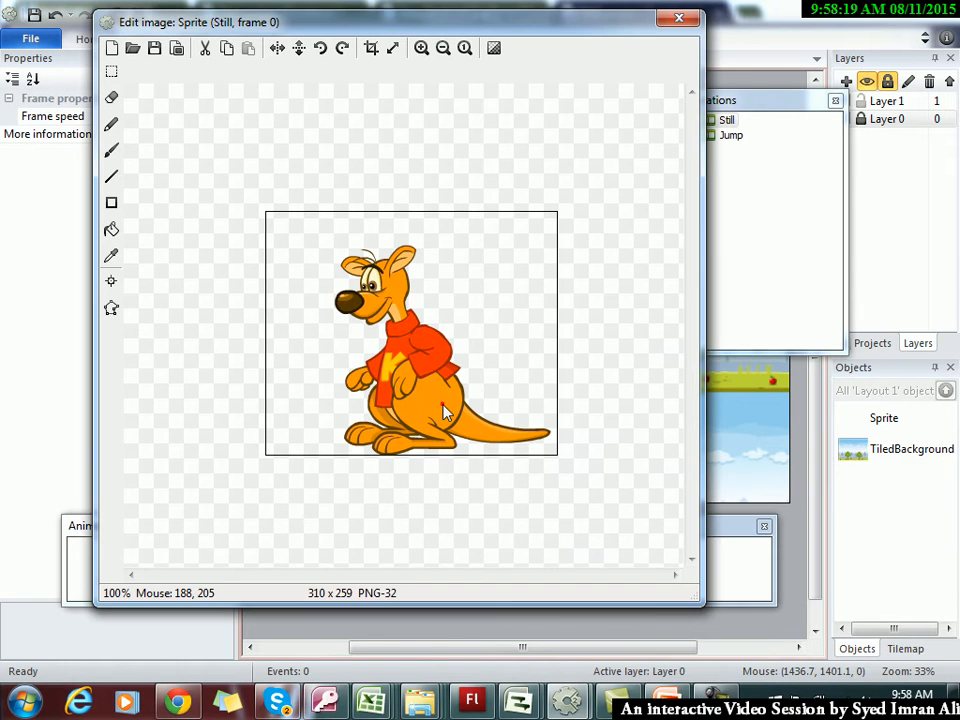
pyautogui.click(722, 242)
# Switch to the Jump animation and start importing frames into it from image files
pyautogui.click(724, 137)
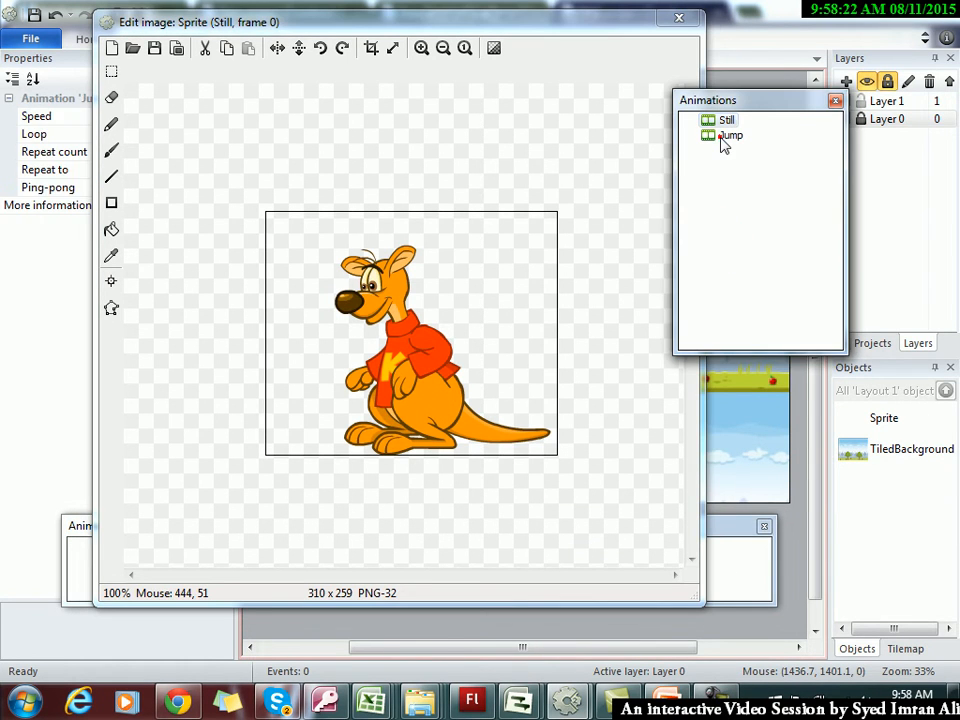
pyautogui.click(741, 549)
pyautogui.rightClick(230, 565)
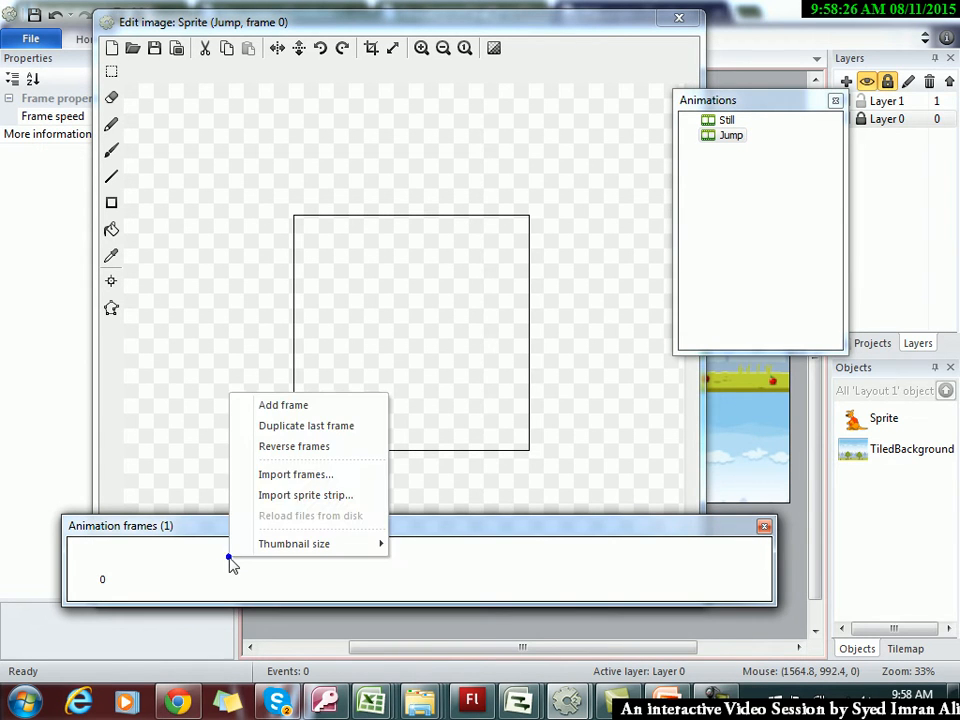
pyautogui.click(292, 475)
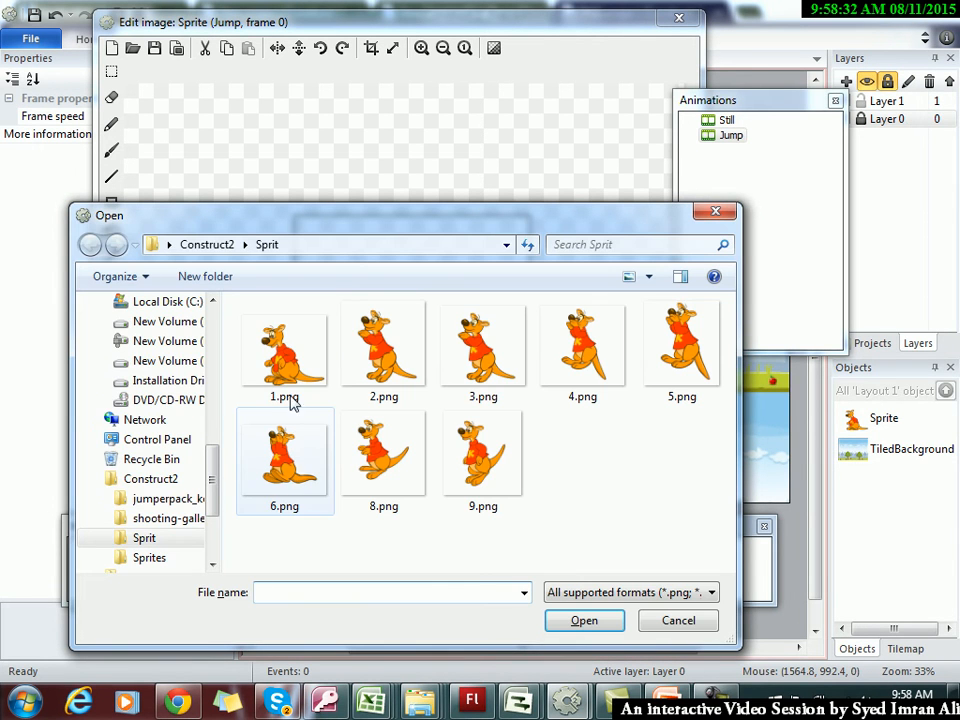
pyautogui.click(288, 372)
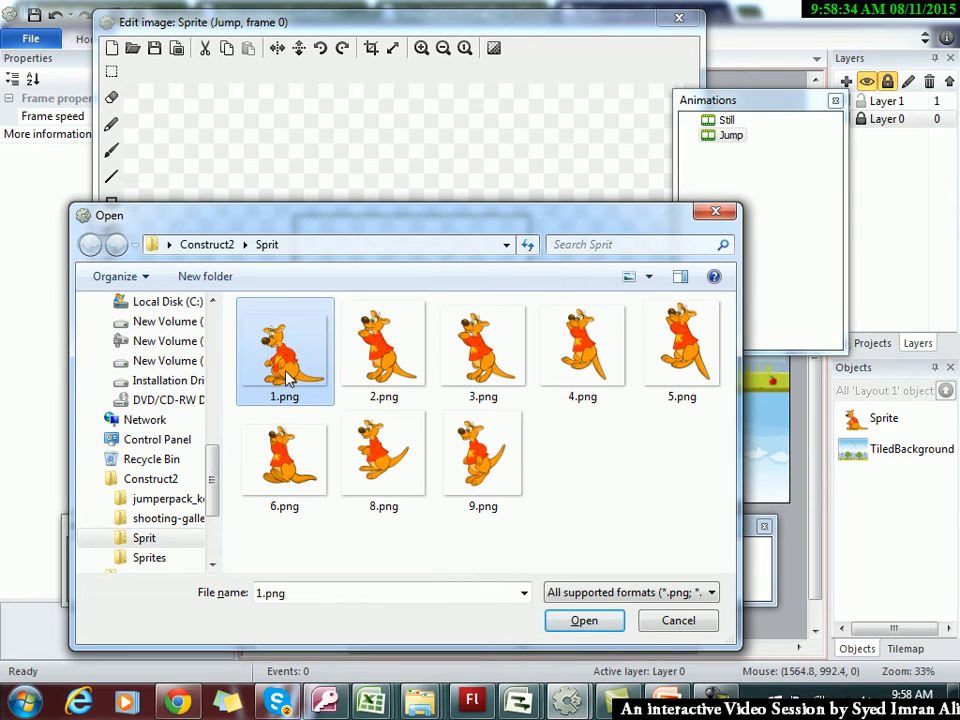
pyautogui.press('Right')
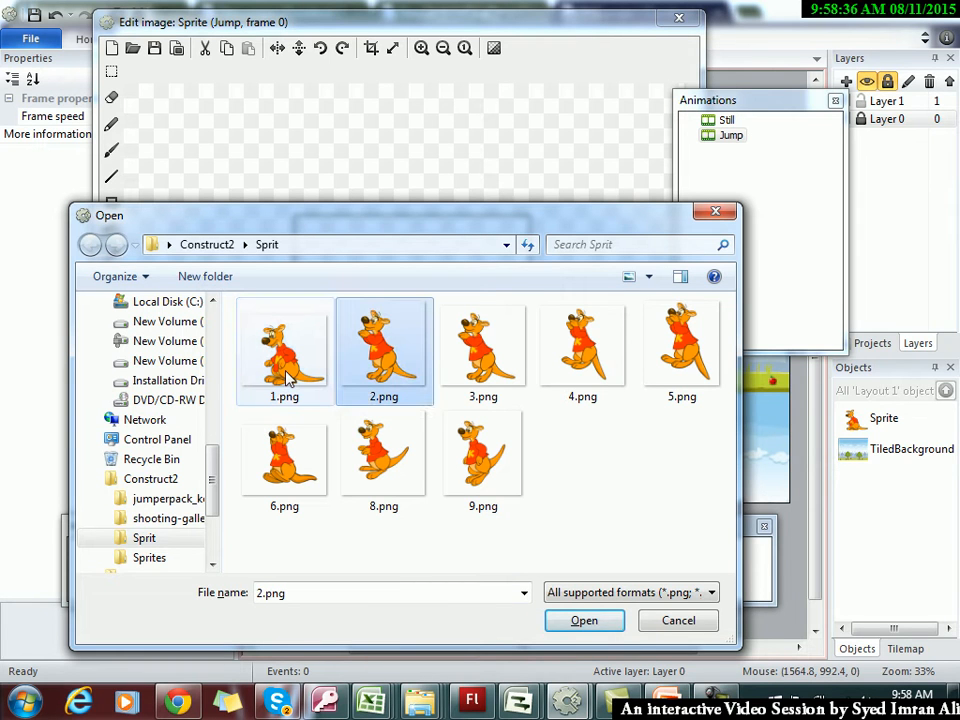
pyautogui.press('Left')
pyautogui.hotkey('shift', 'Down')
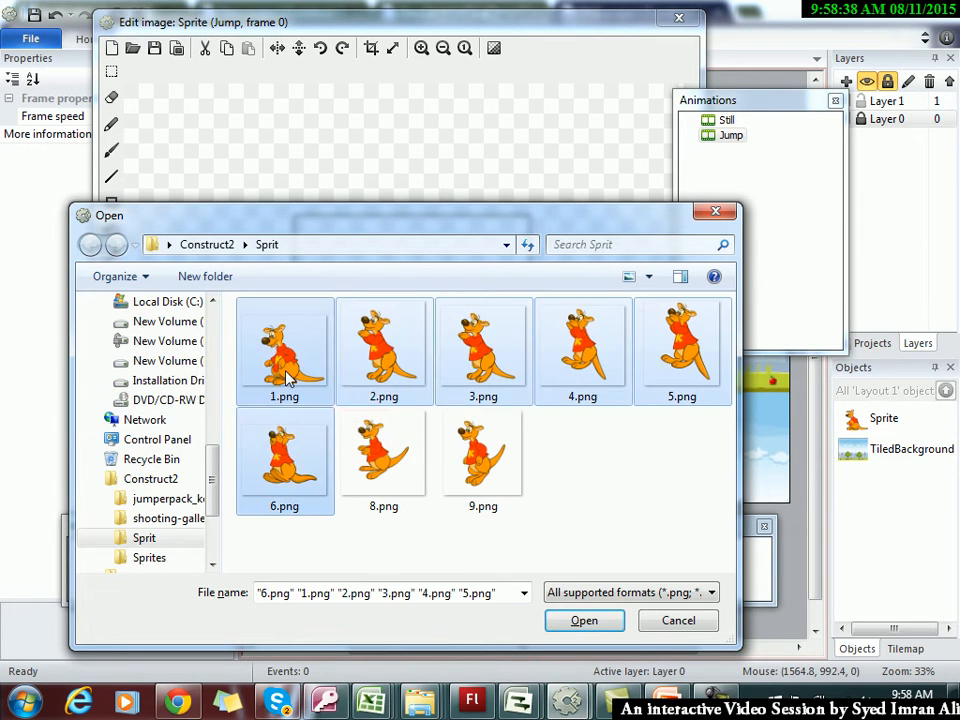
pyautogui.hotkey('shift', 'Right')
pyautogui.hotkey('shift', 'Right')
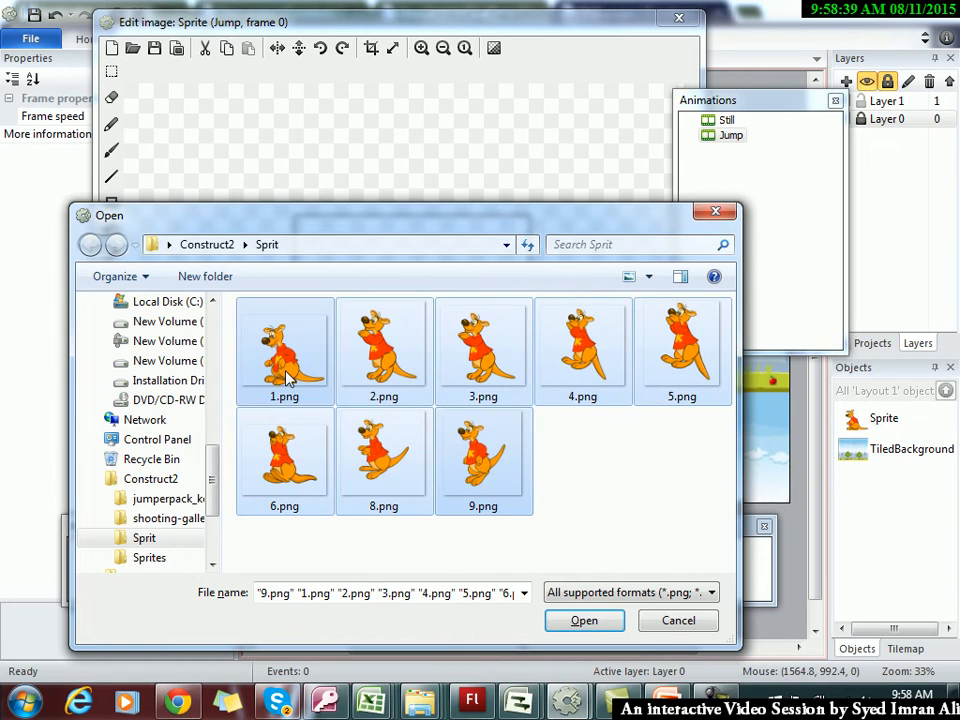
pyautogui.click(557, 494)
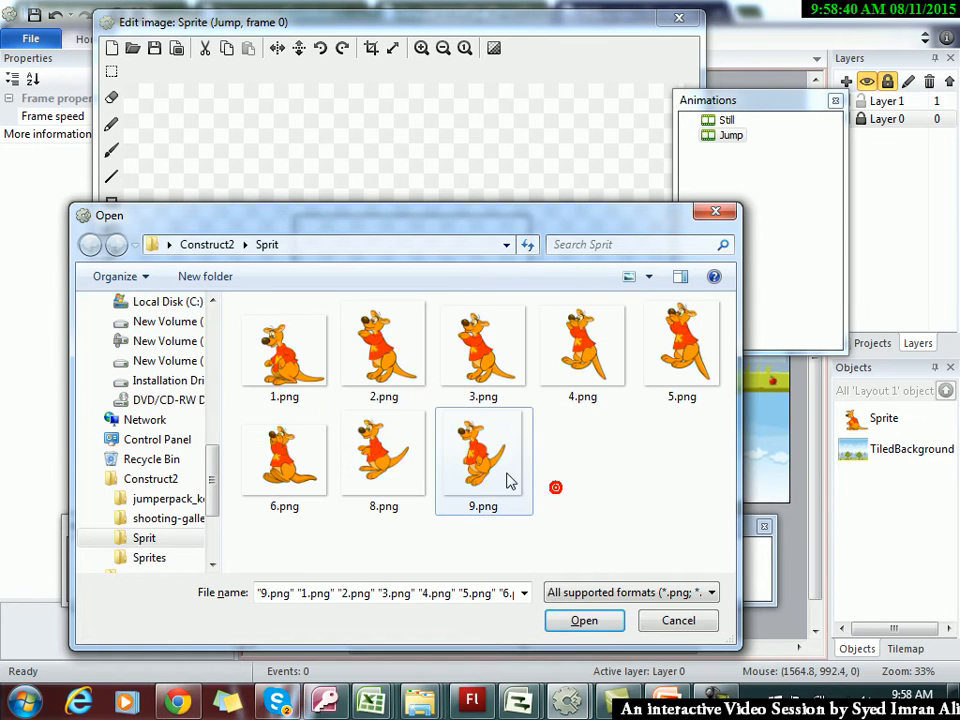
# Import all kangaroo images in the Sprit folder, 1.png to 6.png, 8.png and 9.png, as Jump animation frames
pyautogui.click(298, 355)
pyautogui.click(611, 492)
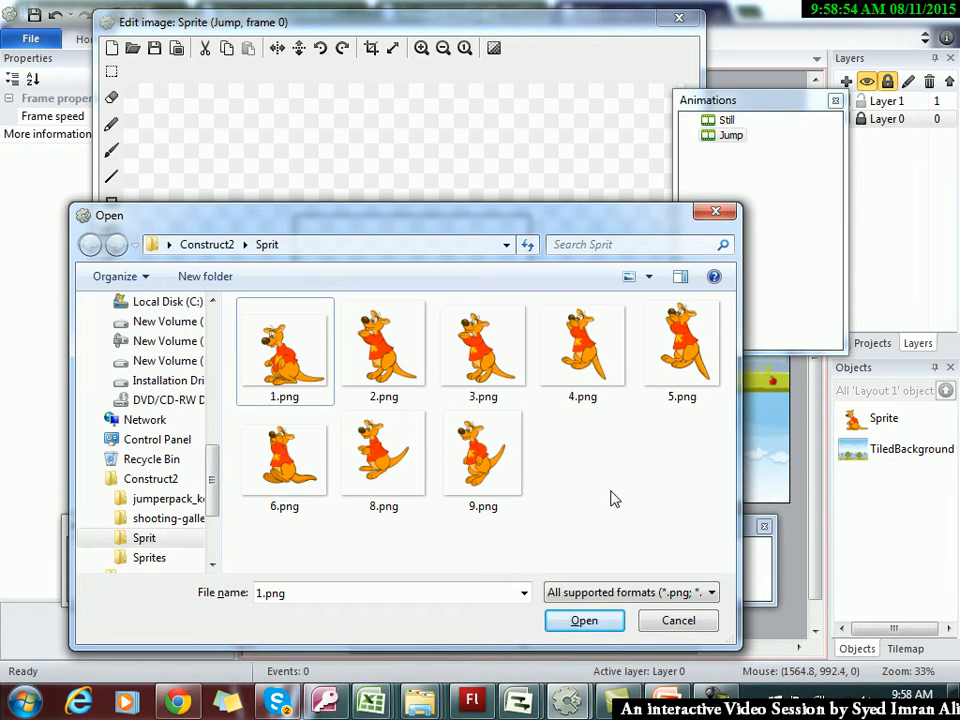
pyautogui.hotkey('ctrl', 'a')
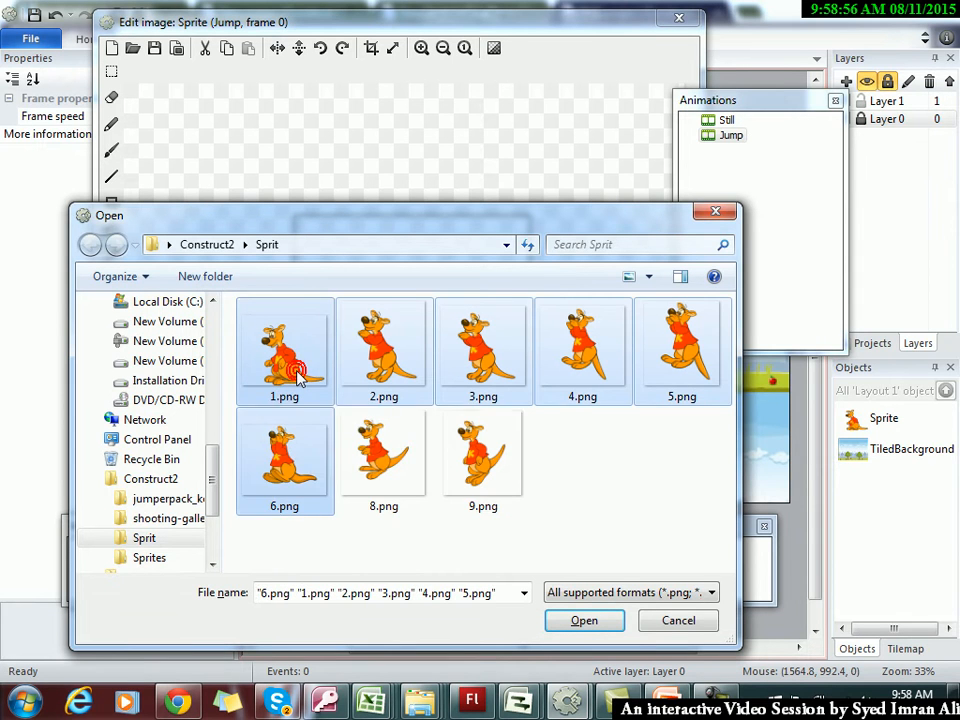
pyautogui.click(578, 622)
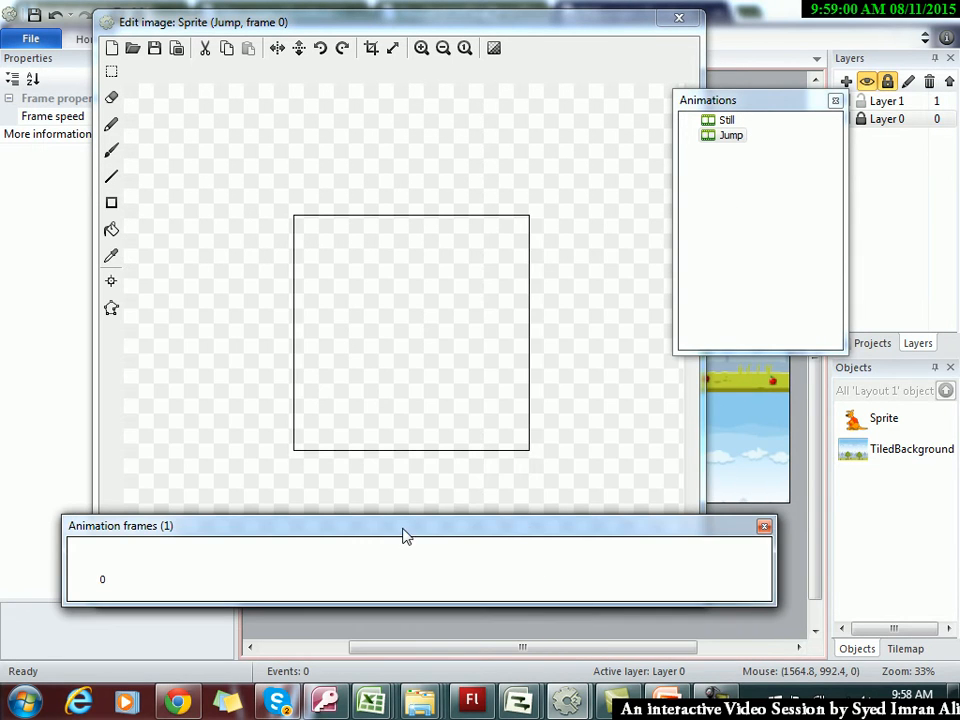
# Delete the blank frame 0 from the Jump animation
pyautogui.click(110, 564)
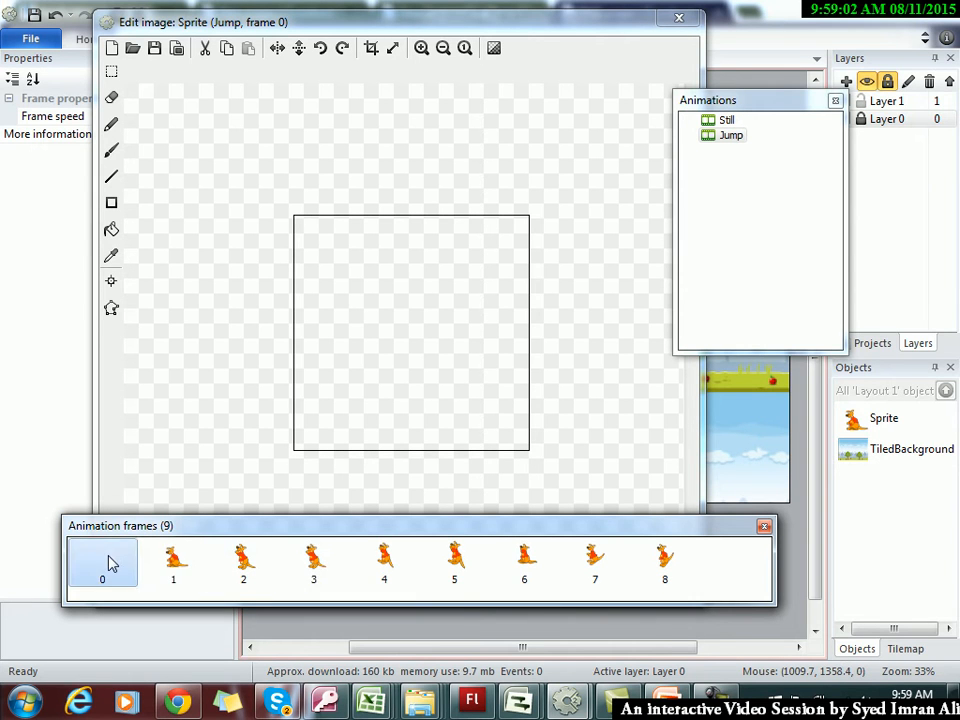
pyautogui.rightClick(110, 564)
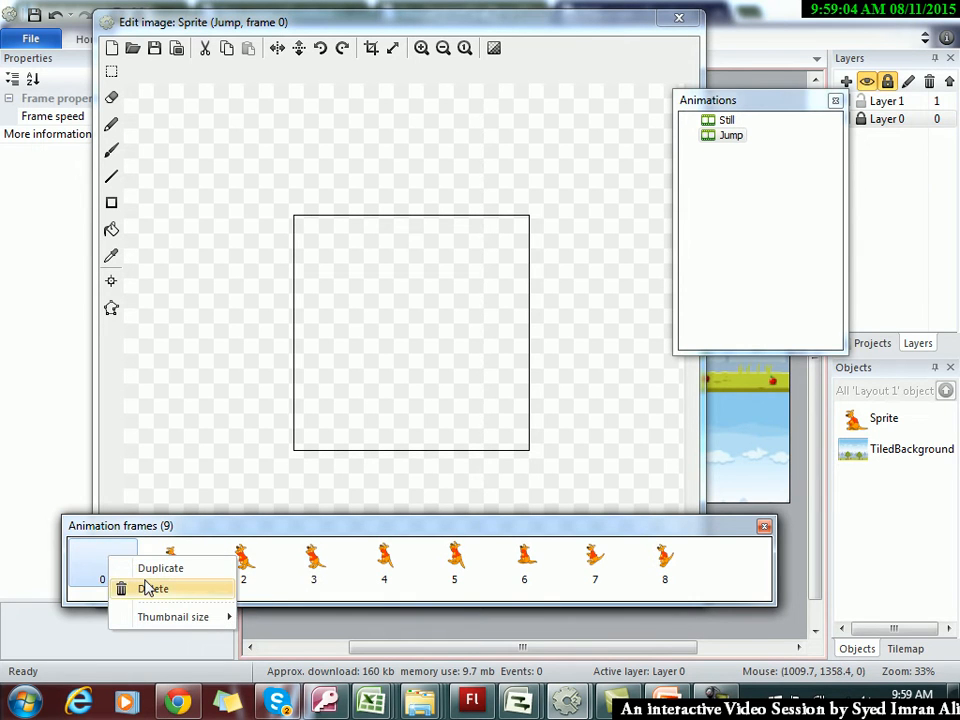
pyautogui.click(148, 588)
# Move the Jump animation's first frame, the standing kangaroo, to the end of the sequence as frame 7
pyautogui.click(95, 557)
pyautogui.moveTo(95, 557); pyautogui.dragTo(650, 583)
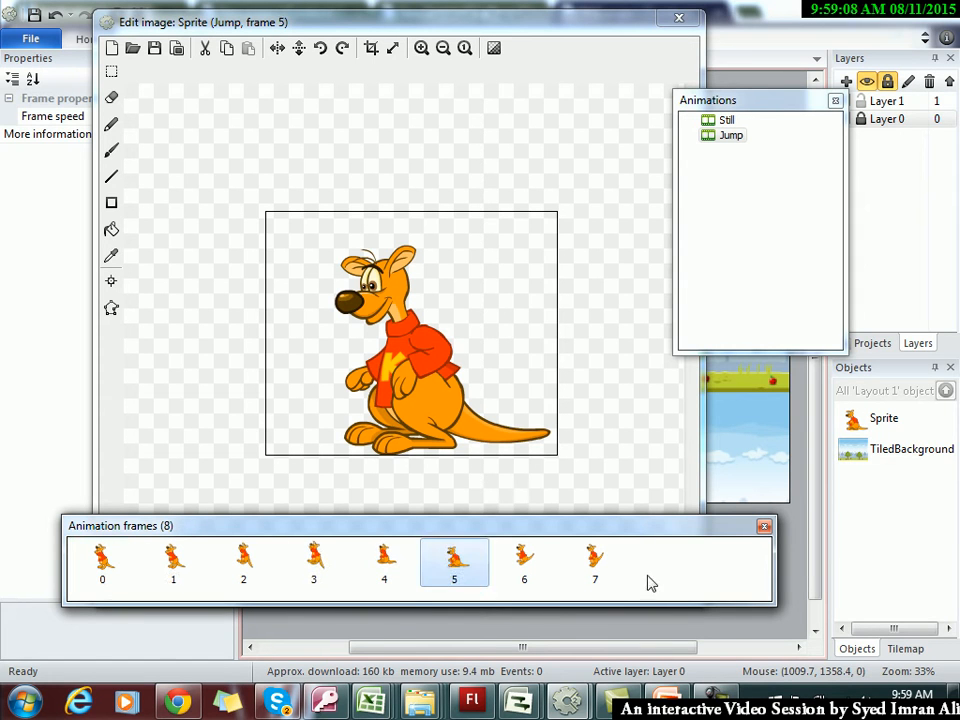
pyautogui.moveTo(476, 585); pyautogui.dragTo(647, 574)
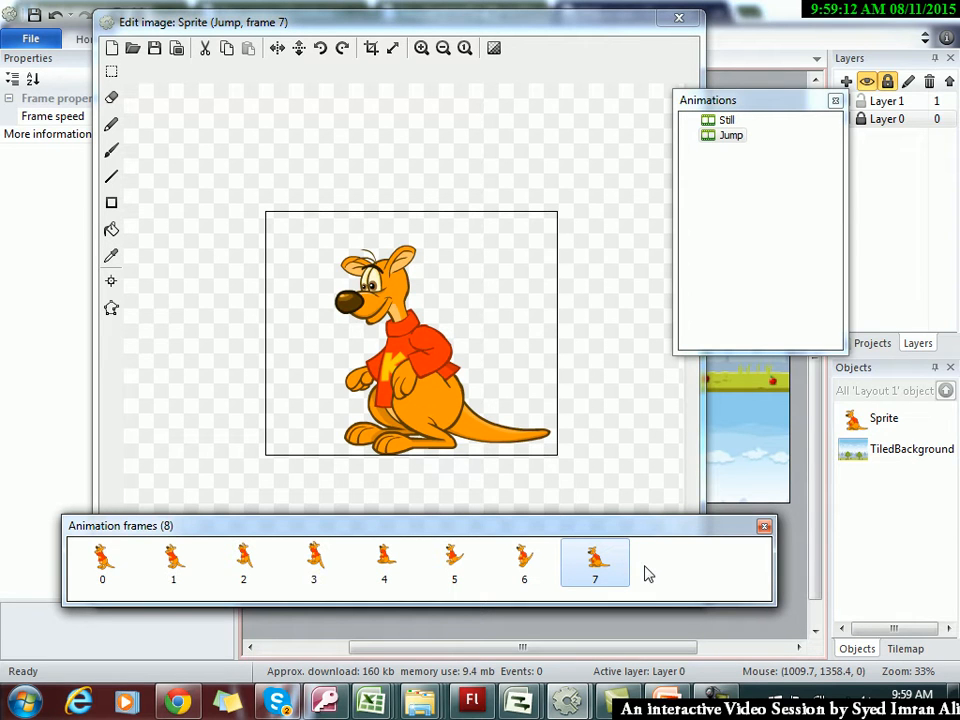
# Preview the Jump animation and close the preview
pyautogui.rightClick(708, 137)
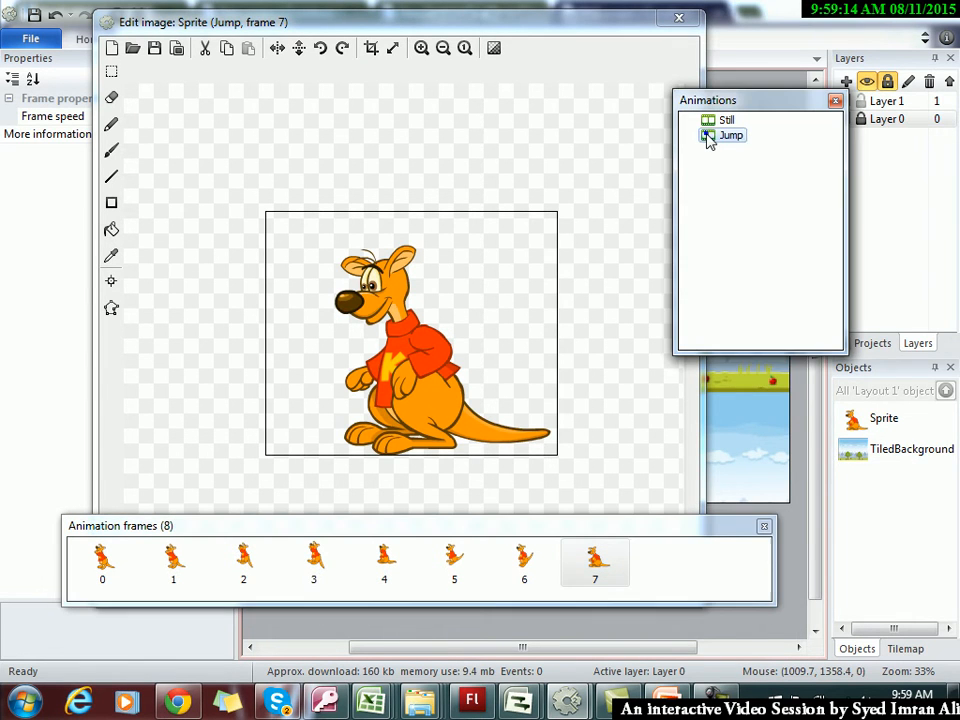
pyautogui.click(771, 213)
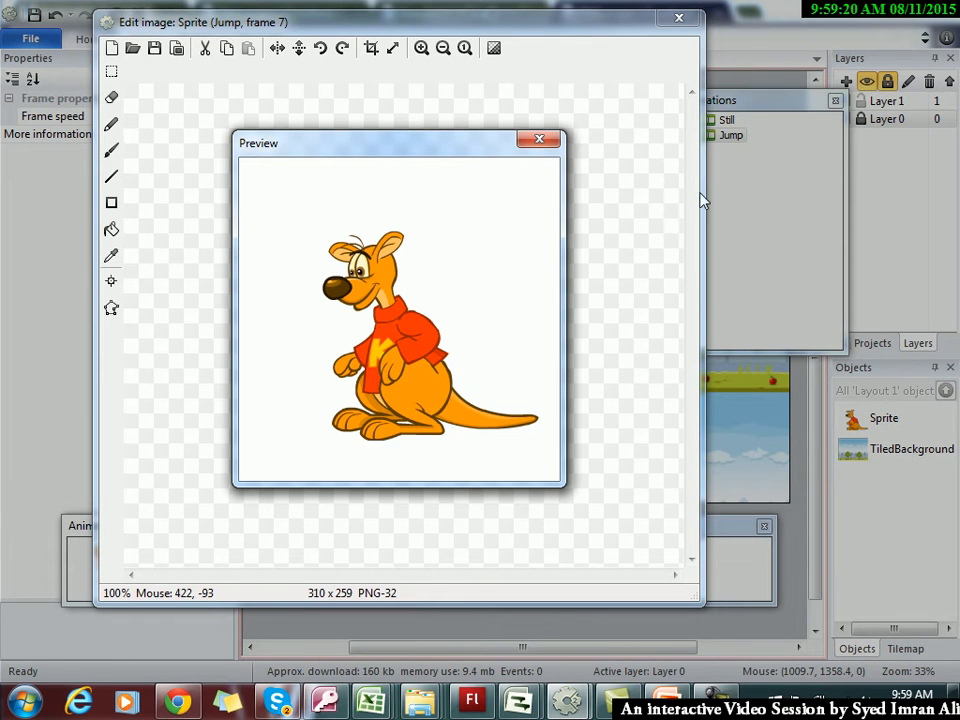
pyautogui.click(540, 142)
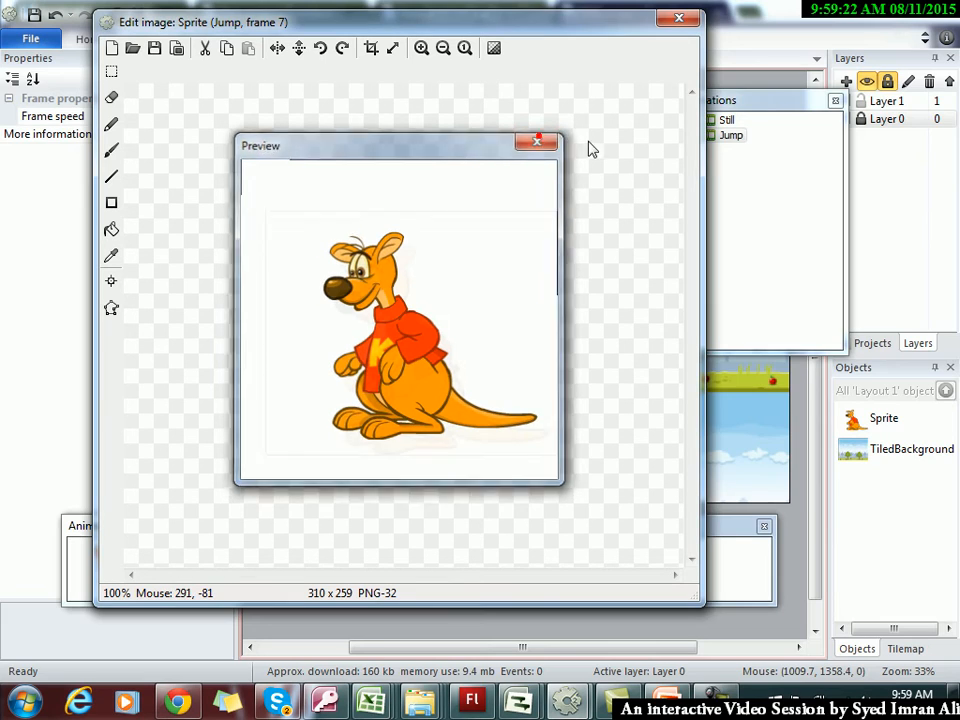
pyautogui.click(778, 164)
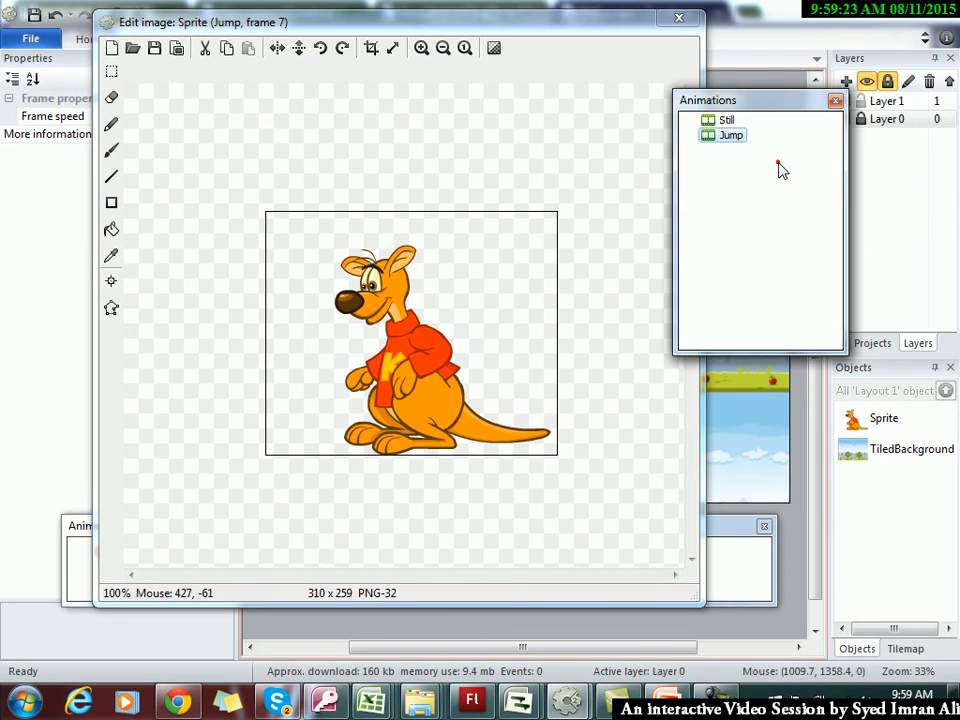
# Switch back to the Still animation's frame and close the image editor to return to the layout
pyautogui.click(725, 120)
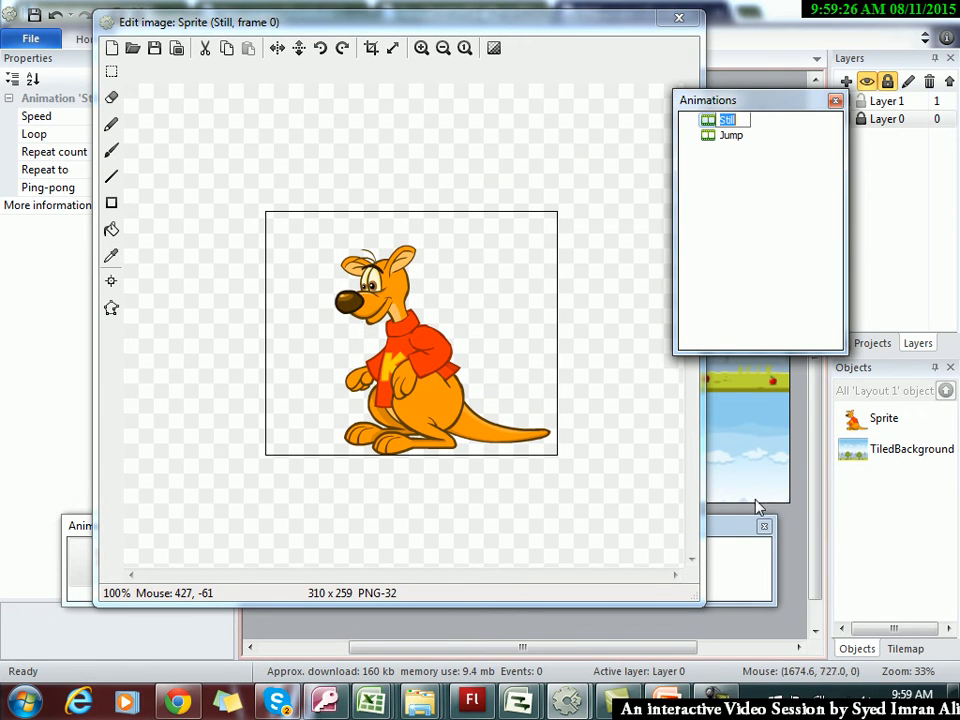
pyautogui.click(718, 563)
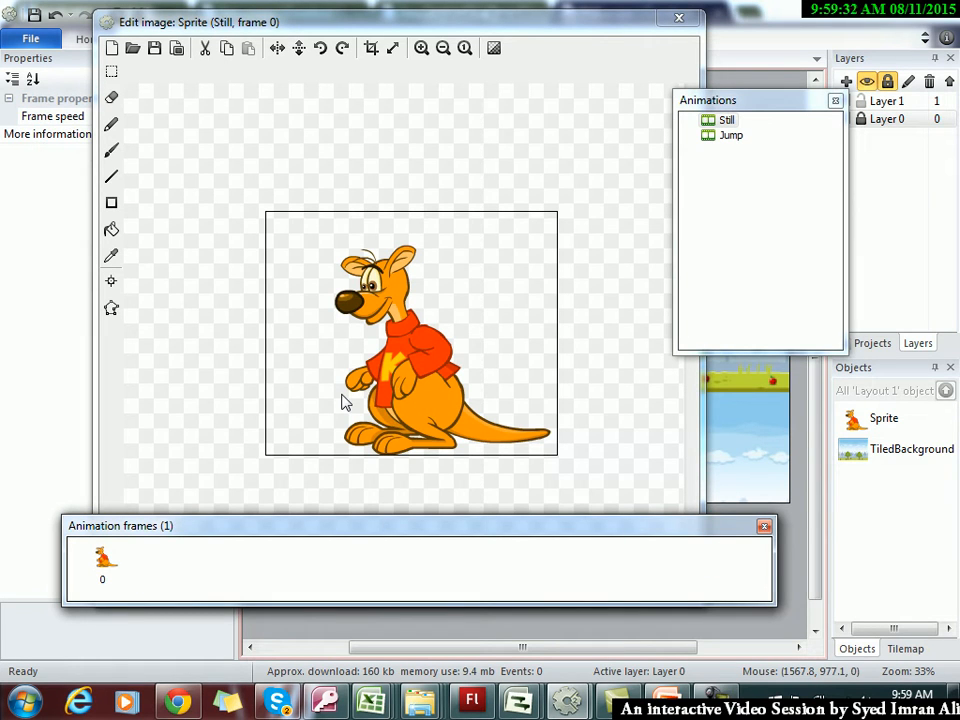
pyautogui.click(679, 20)
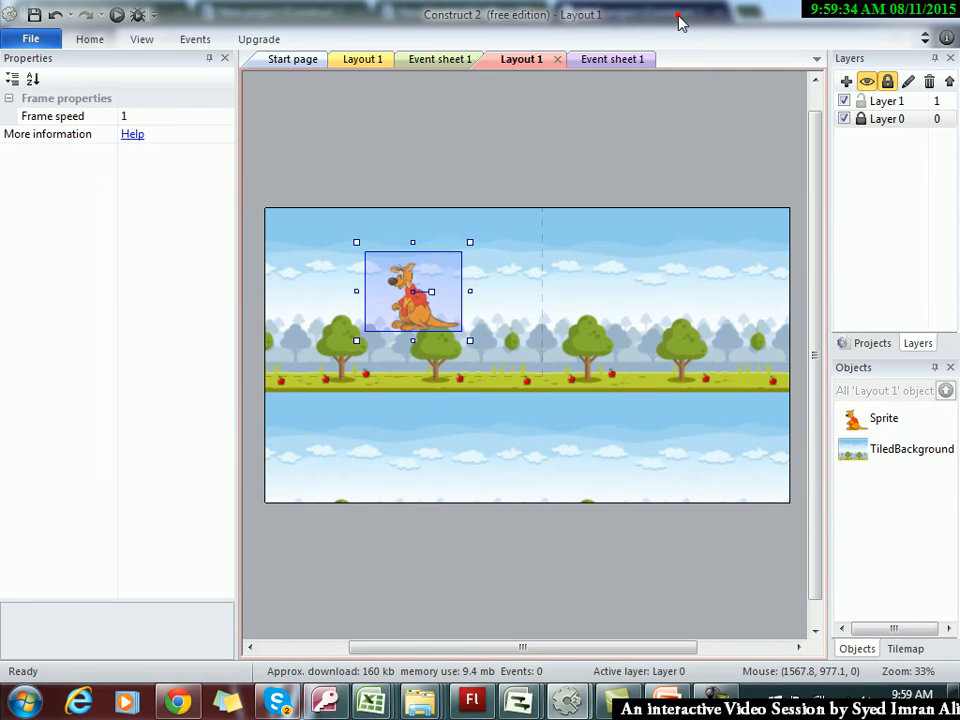
# Unlock Layer 0, then shrink the kangaroo sprite to about 225 x 192 and move it to about 598, 230
pyautogui.click(413, 270)
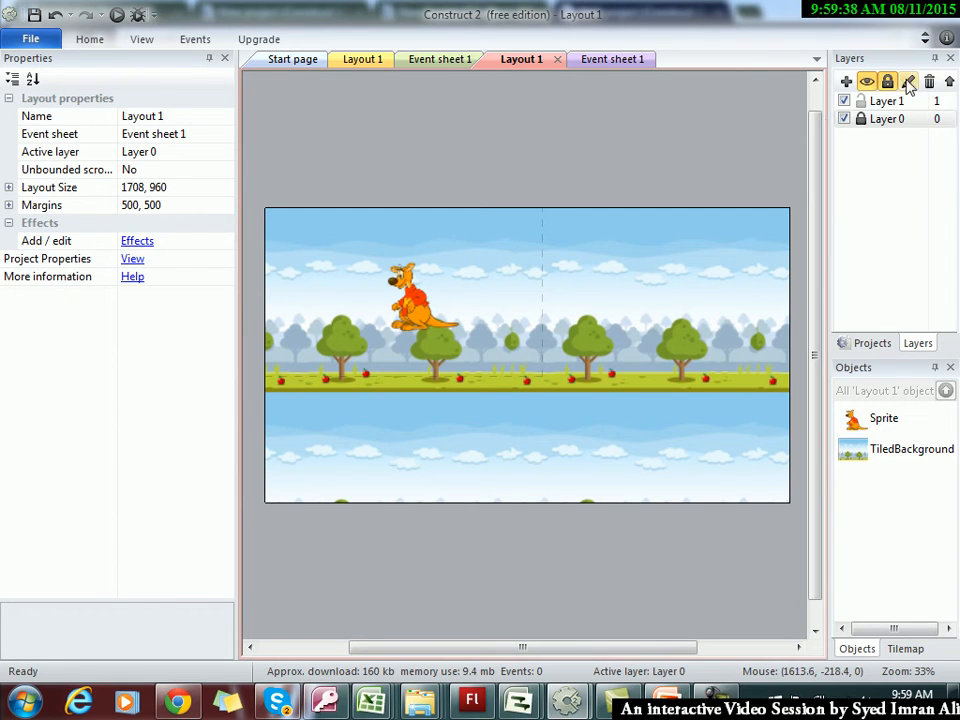
pyautogui.click(866, 119)
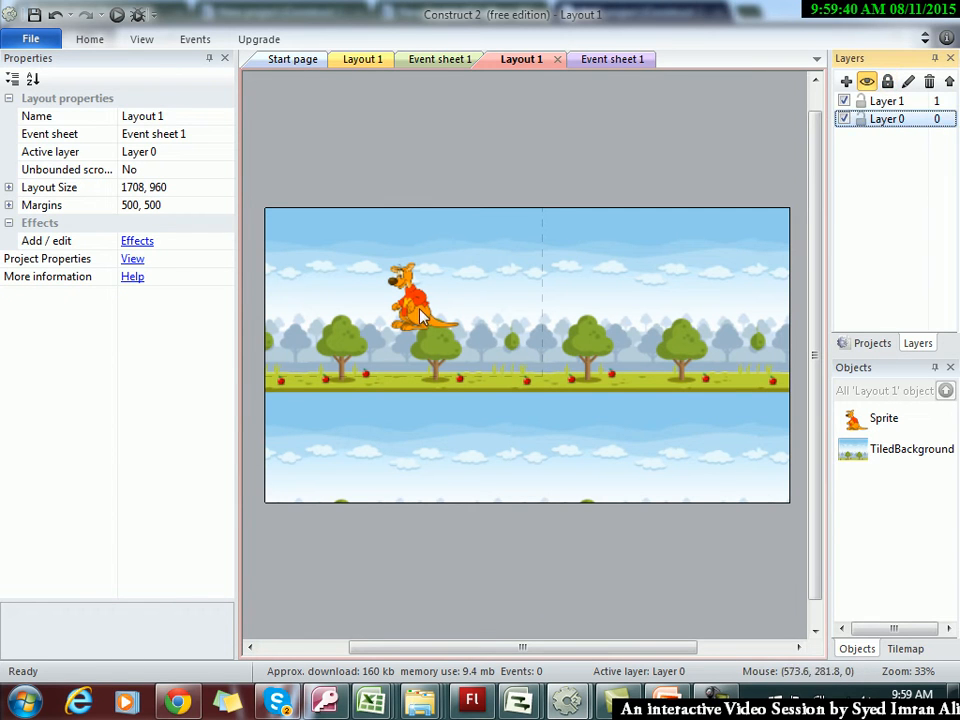
pyautogui.moveTo(420, 295); pyautogui.dragTo(455, 300)
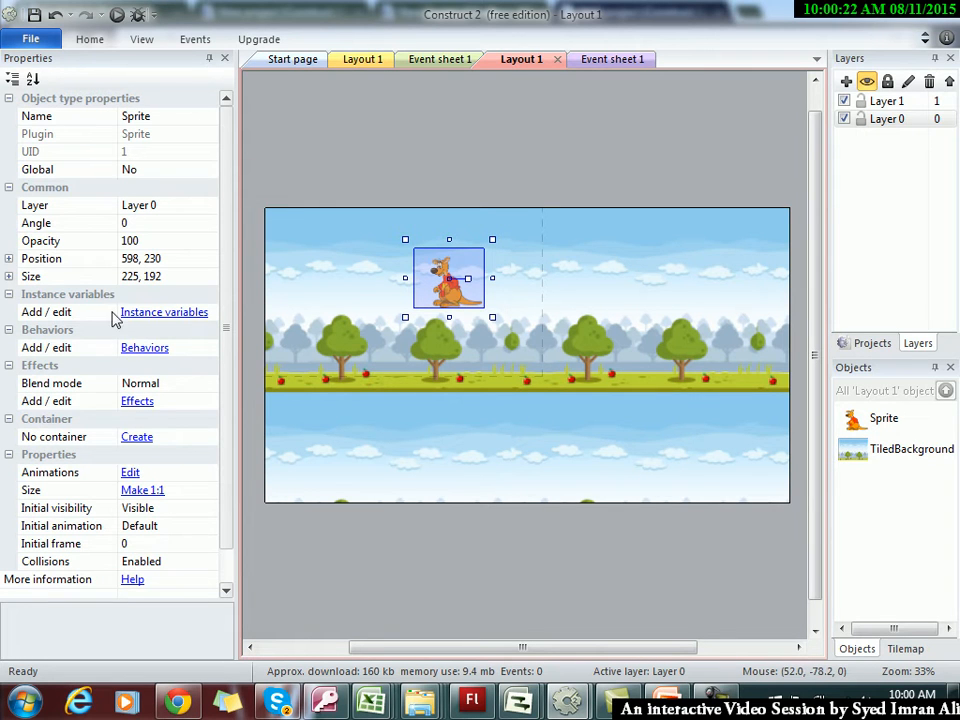
# Add the Scroll To behavior to the kangaroo sprite
pyautogui.click(143, 357)
pyautogui.click(144, 350)
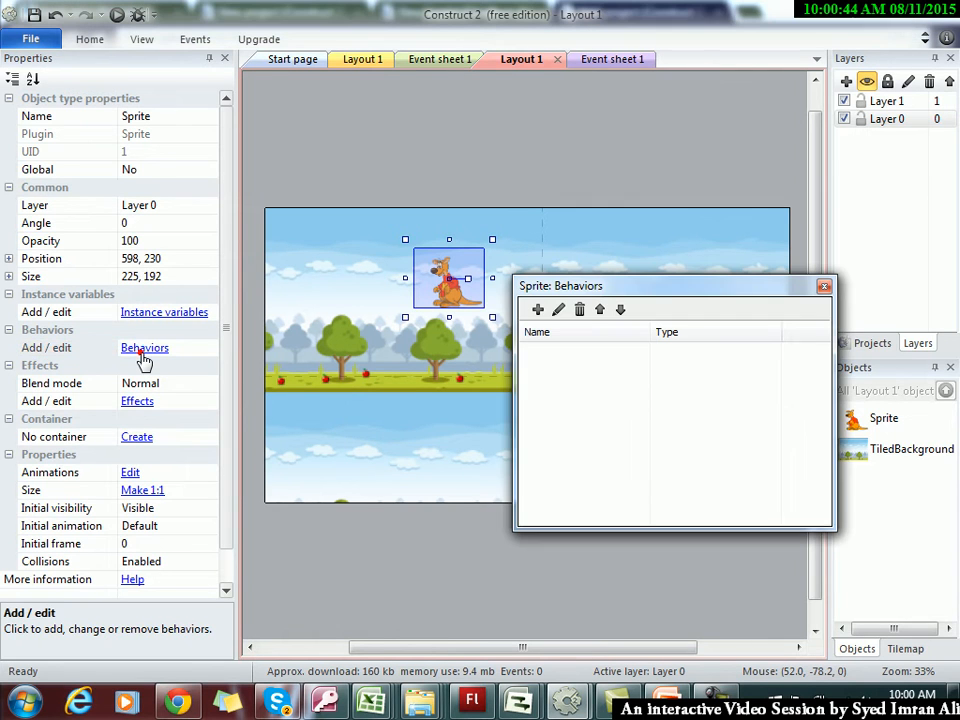
pyautogui.click(538, 310)
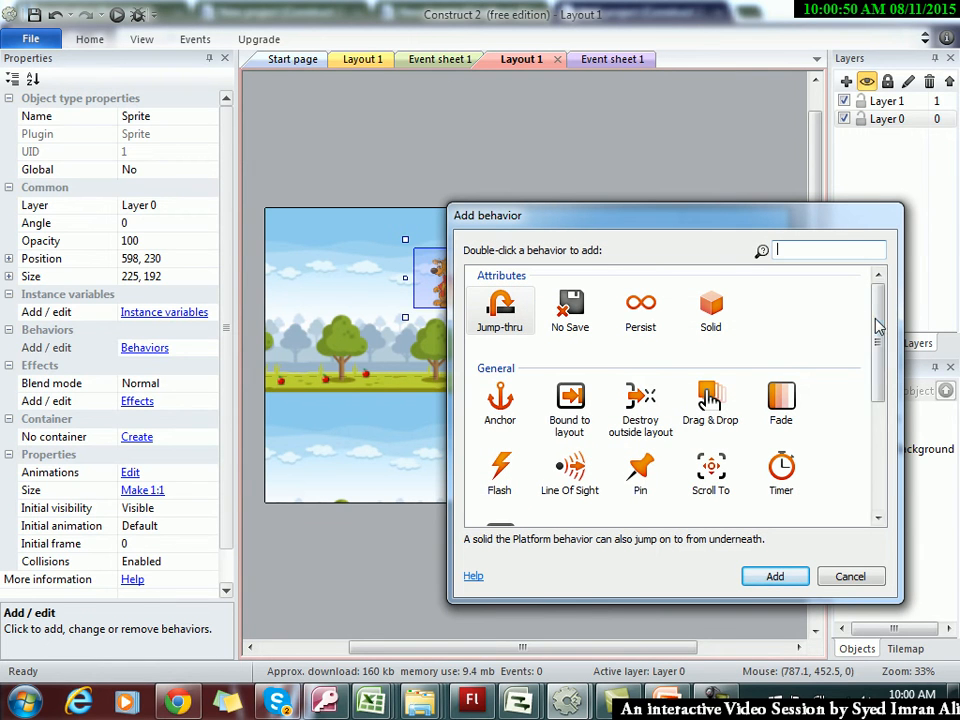
pyautogui.moveTo(882, 340)
pyautogui.mouseDown()
pyautogui.moveTo(881, 388)
pyautogui.moveTo(897, 428)
pyautogui.moveTo(897, 355)
pyautogui.mouseUp()
pyautogui.click(712, 448)
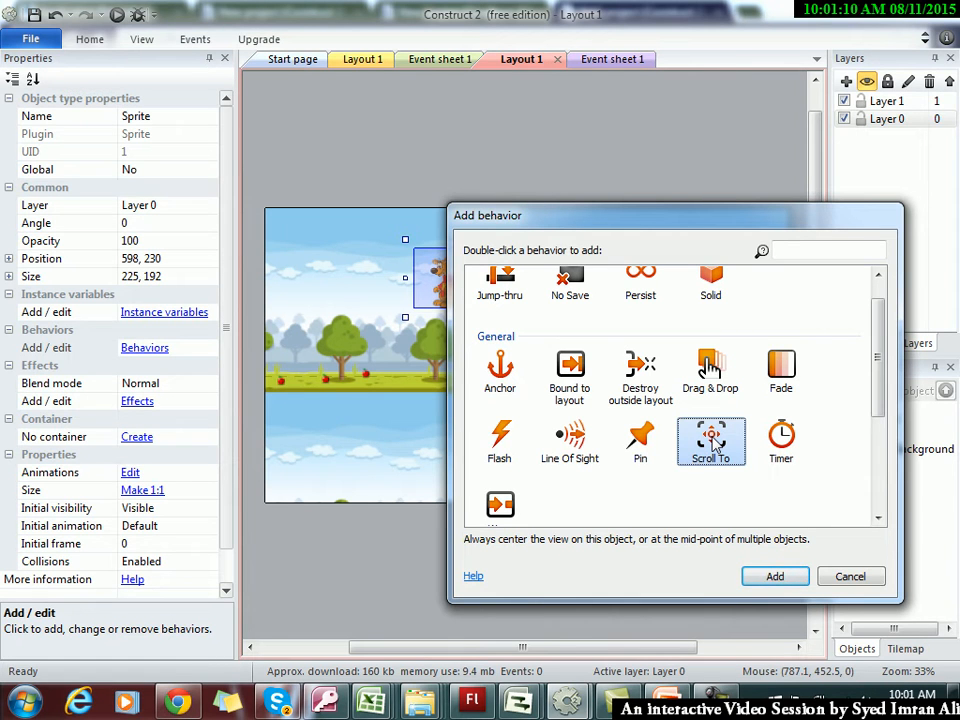
pyautogui.doubleClick(711, 444)
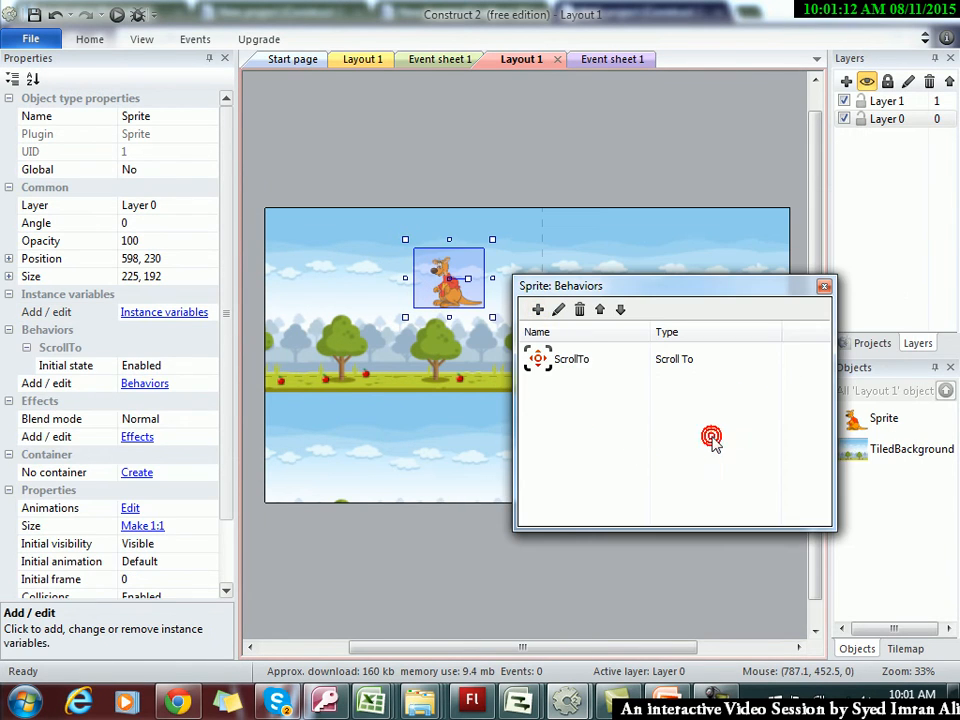
# Add the Platform movement behavior to the kangaroo sprite and close its behaviors list
pyautogui.click(538, 310)
pyautogui.moveTo(881, 379); pyautogui.dragTo(881, 480)
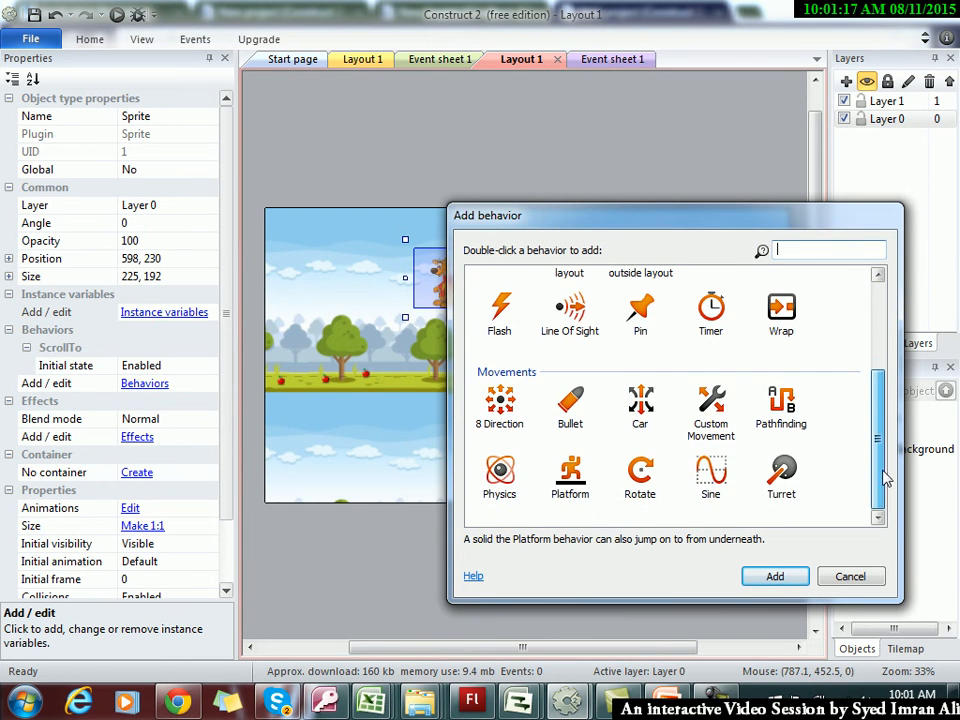
pyautogui.click(570, 485)
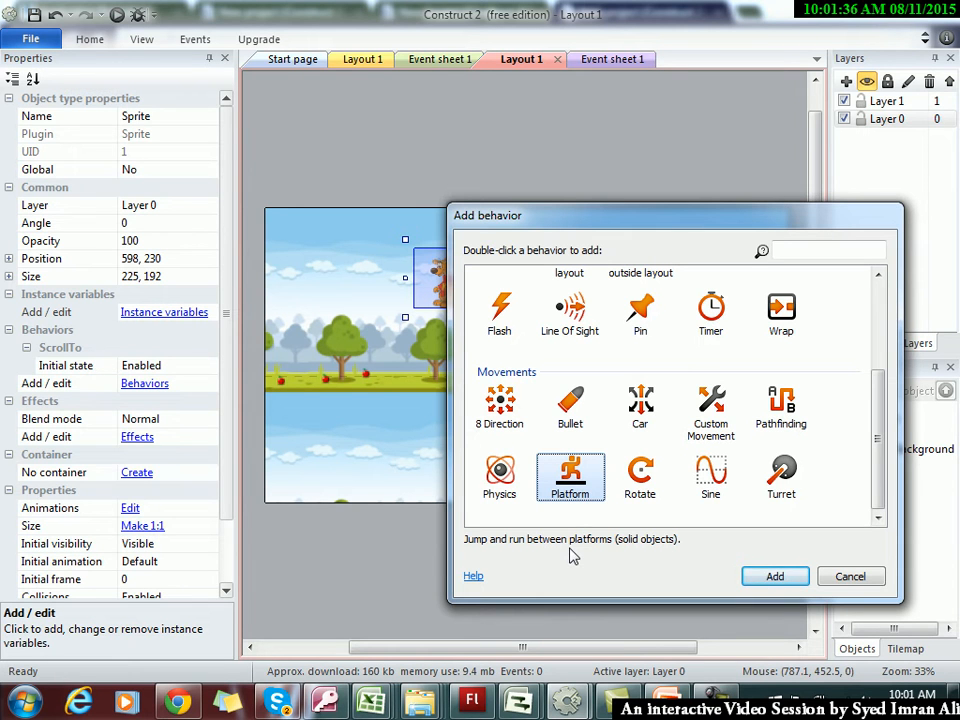
pyautogui.click(777, 577)
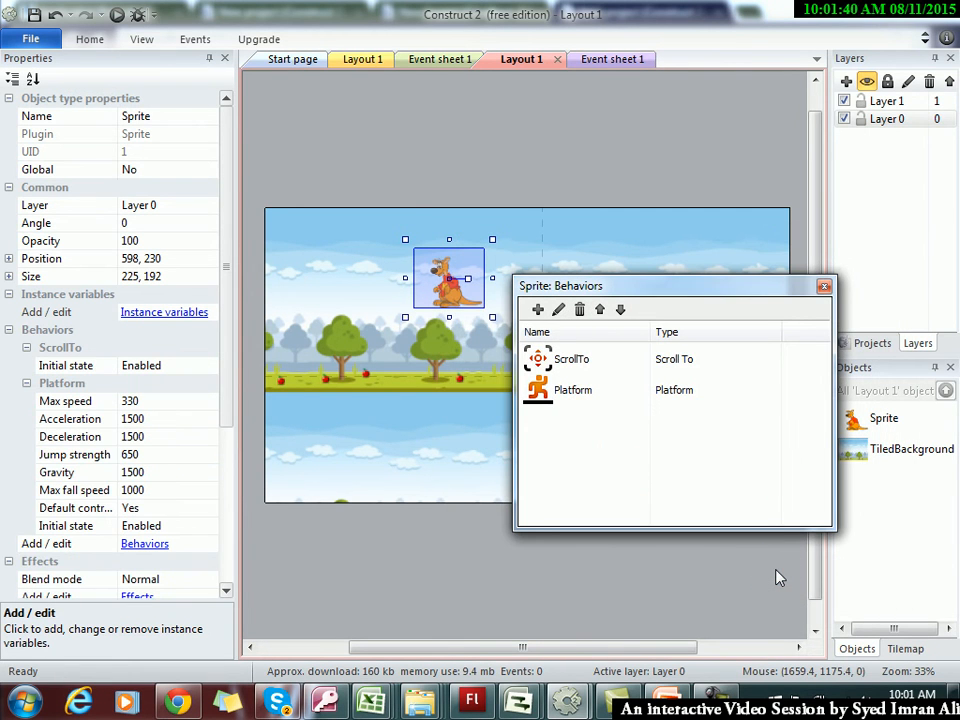
pyautogui.click(825, 288)
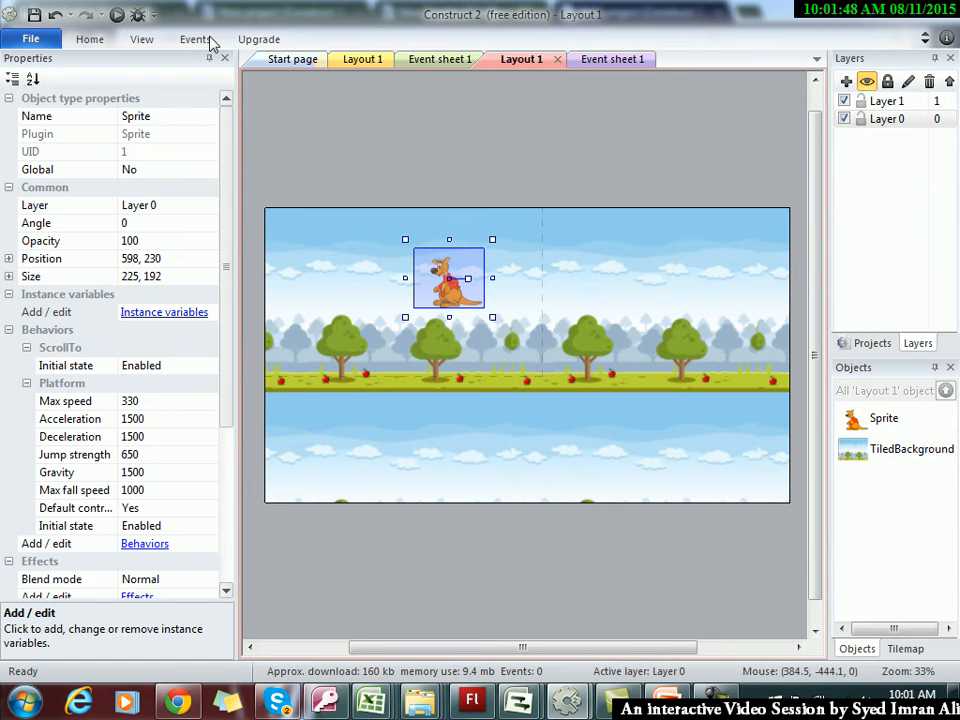
# Test-run the layout, close the preview, and move the kangaroo up to about 625, 139
pyautogui.click(117, 15)
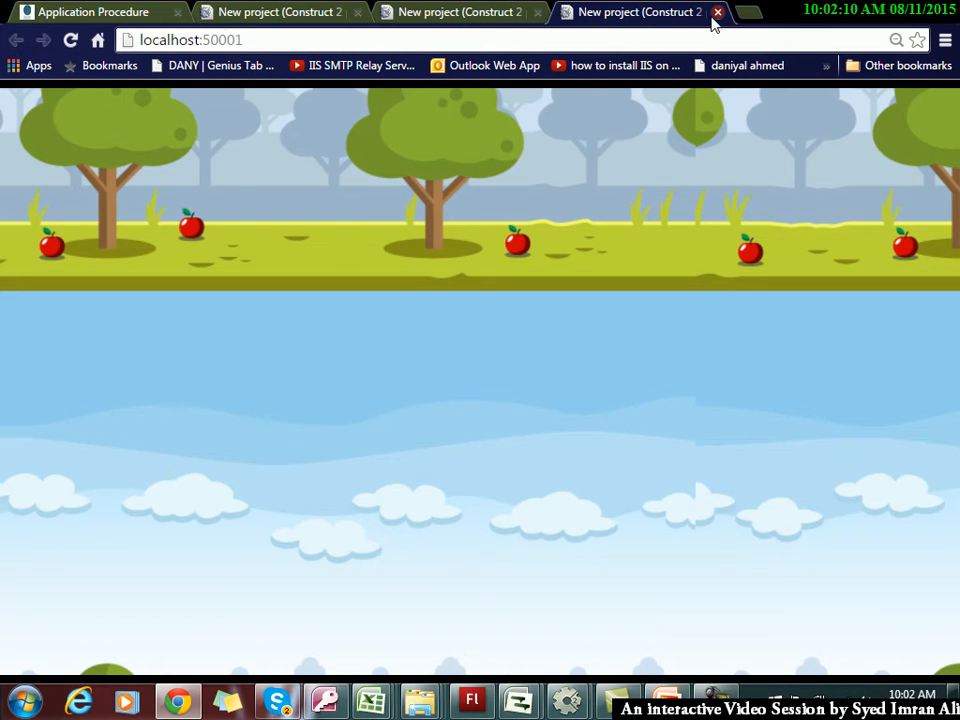
pyautogui.click(717, 12)
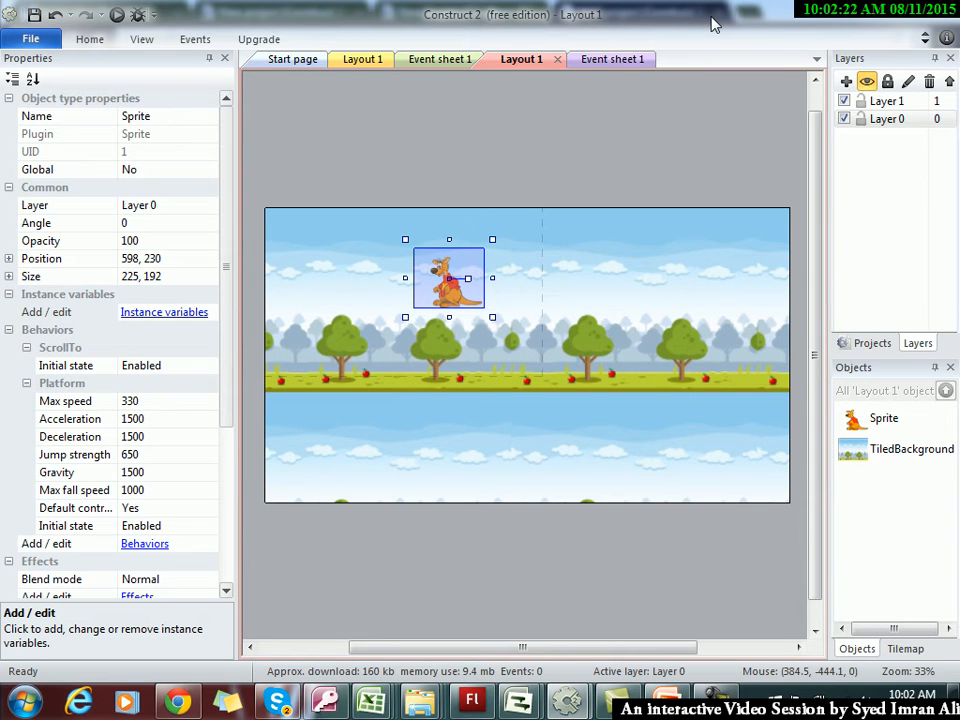
pyautogui.moveTo(439, 295); pyautogui.dragTo(447, 268)
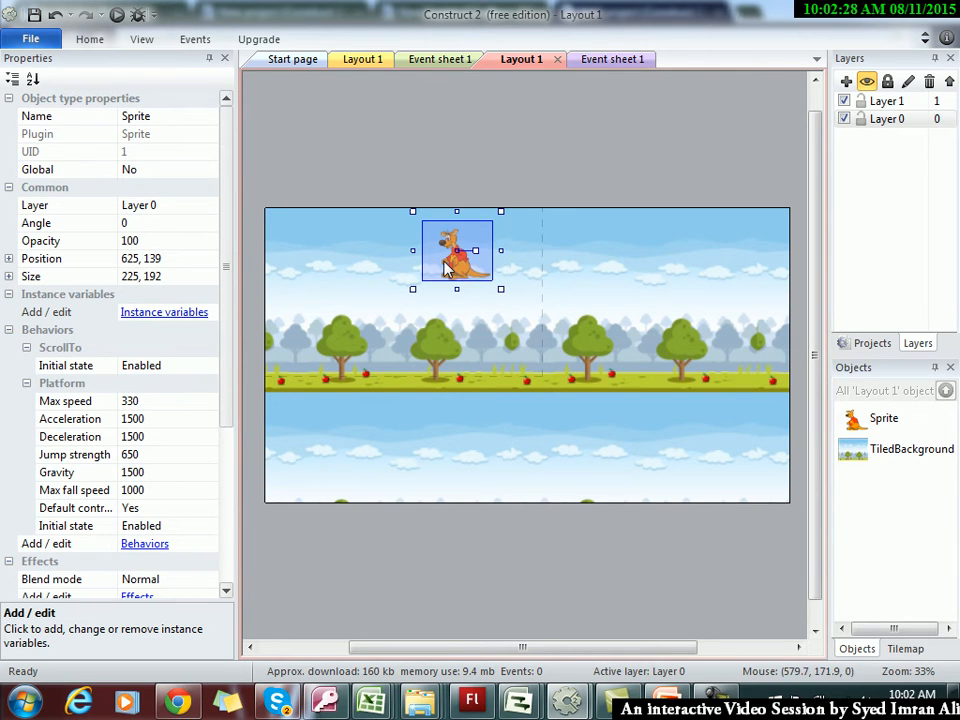
# Lock Layer 0 and insert a new Sprite object on it just below the kangaroo
pyautogui.click(861, 119)
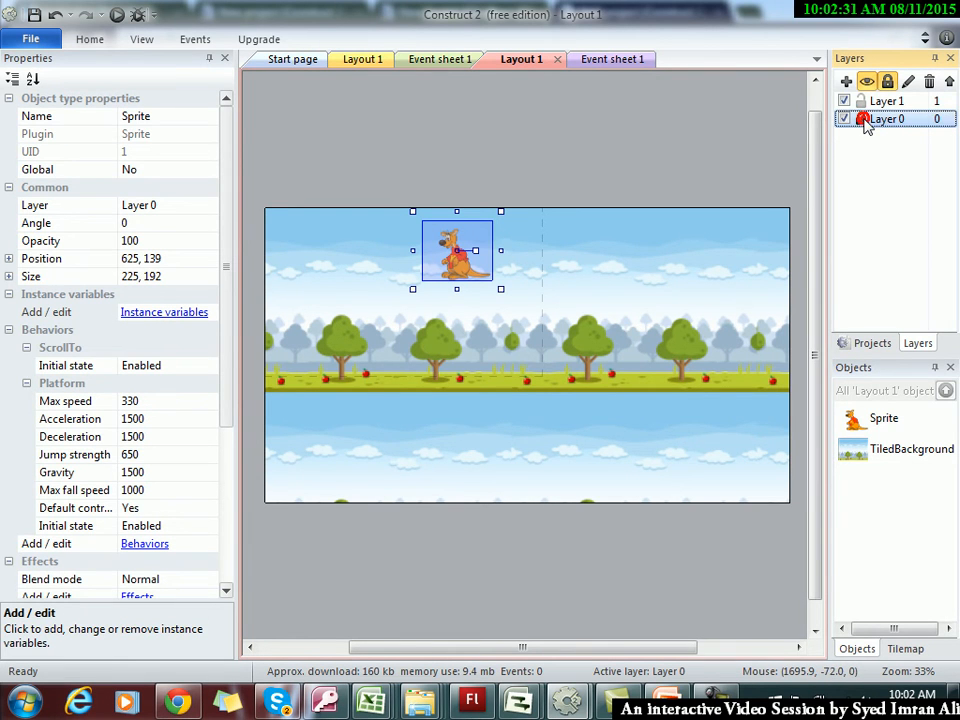
pyautogui.click(516, 353)
pyautogui.click(527, 428)
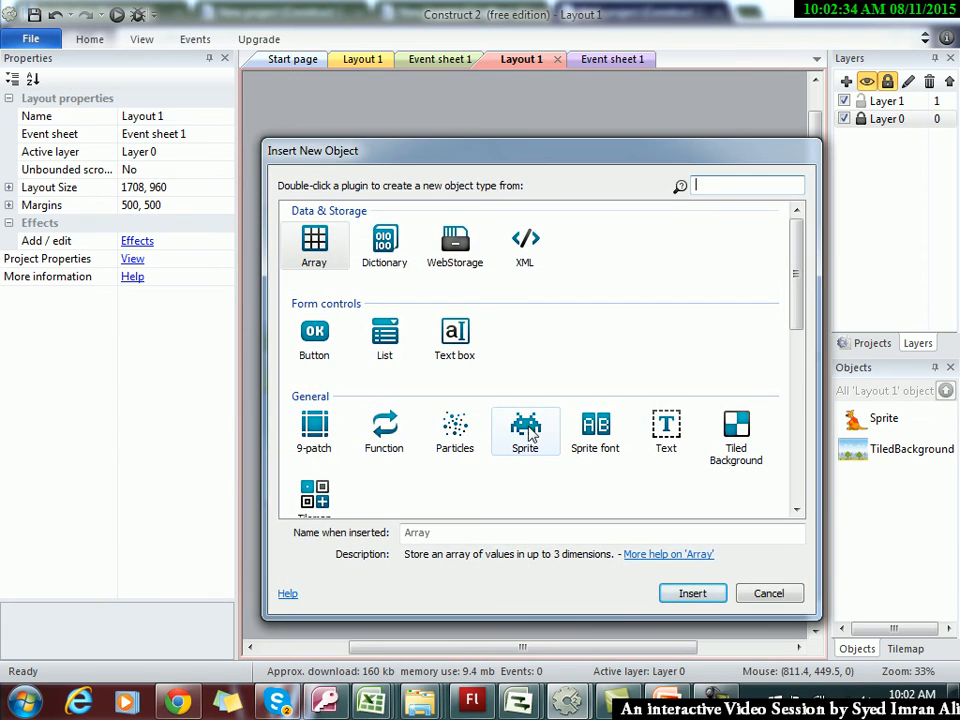
pyautogui.click(678, 592)
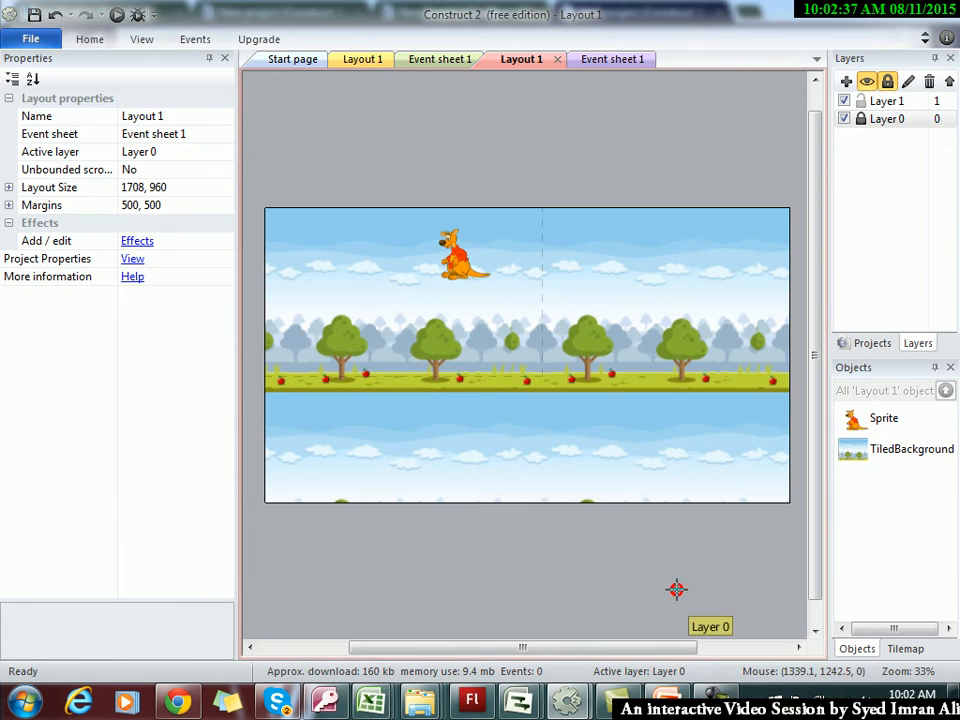
pyautogui.click(440, 318)
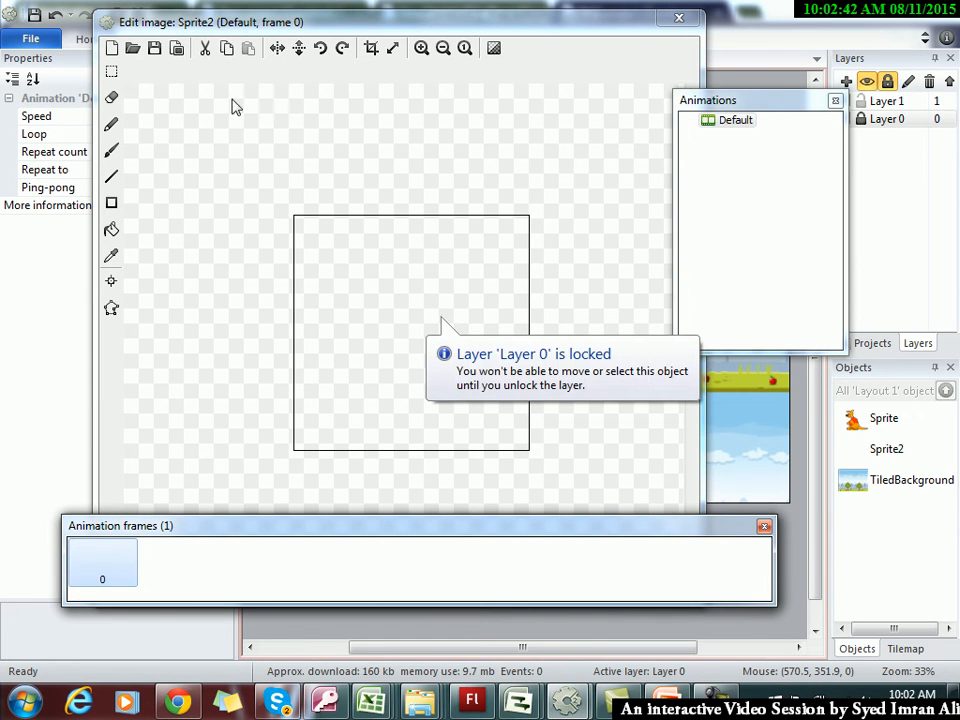
# Load beaten_brick_tiled.png from the Construct2 folder as the new sprite's image and close the image editor
pyautogui.click(131, 50)
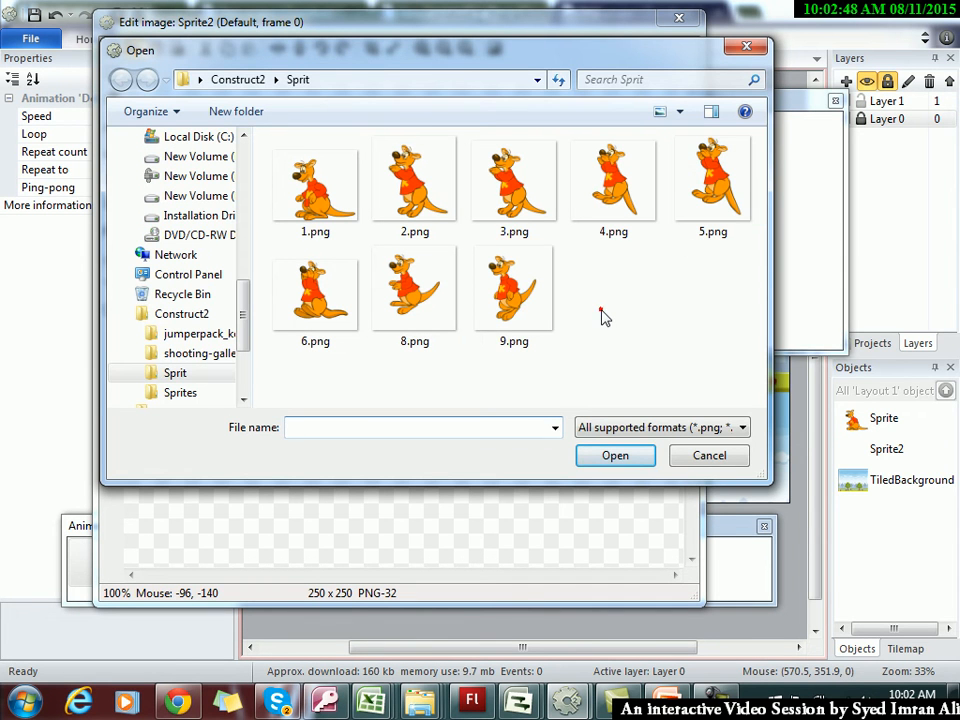
pyautogui.click(601, 318)
pyautogui.press('BackSpace')
pyautogui.press('Down')
pyautogui.press('Down')
pyautogui.press('Left')
pyautogui.press('Left')
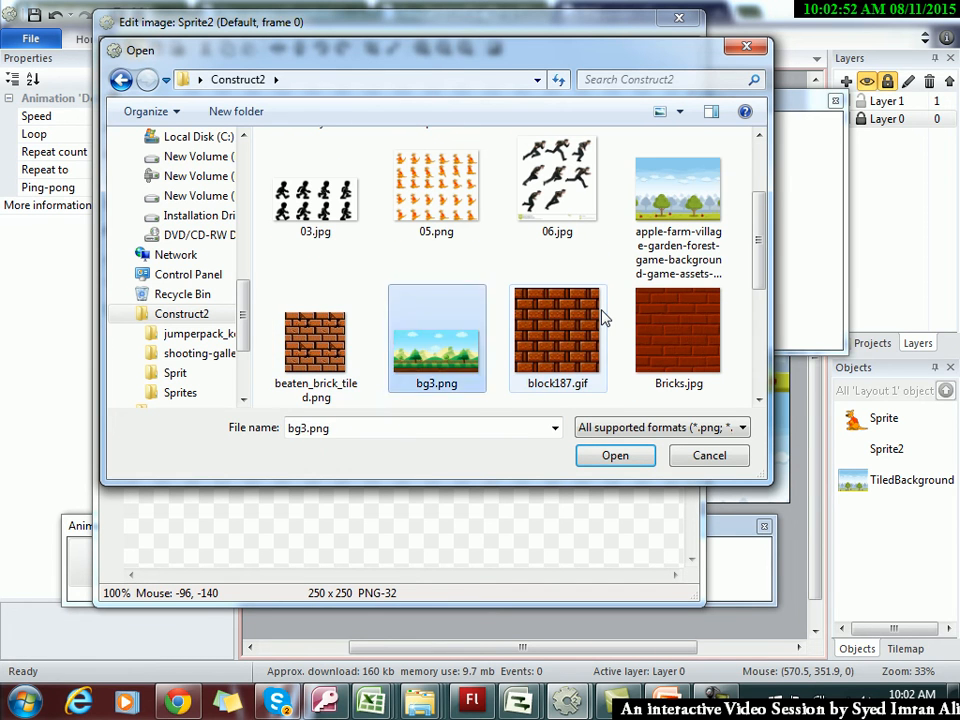
pyautogui.press('Right')
pyautogui.press('Right')
pyautogui.press('Left')
pyautogui.press('Left')
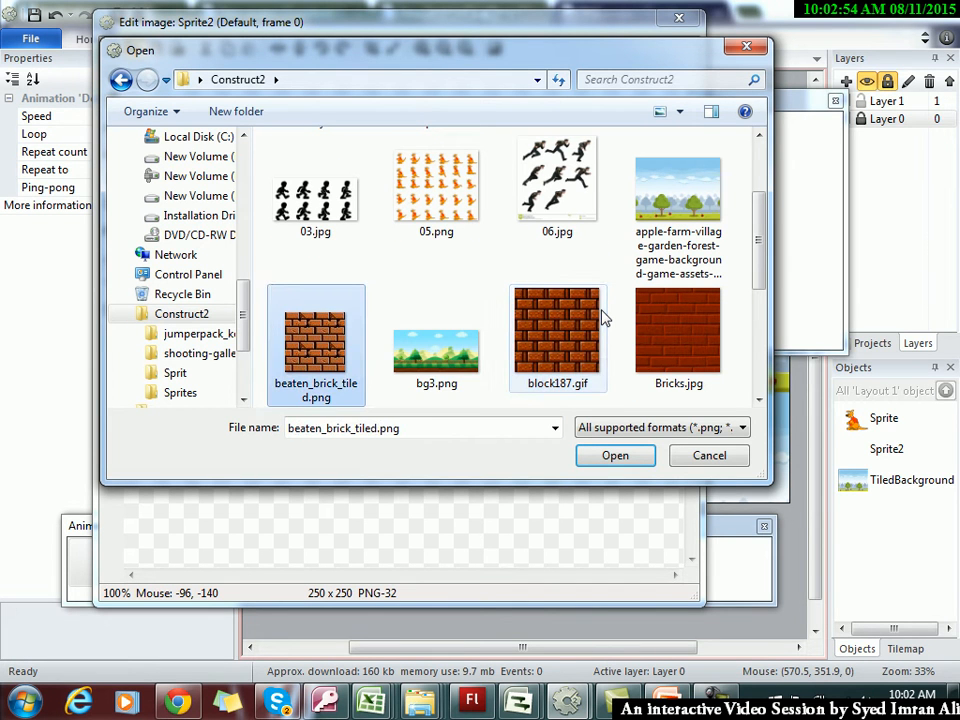
pyautogui.press('Return')
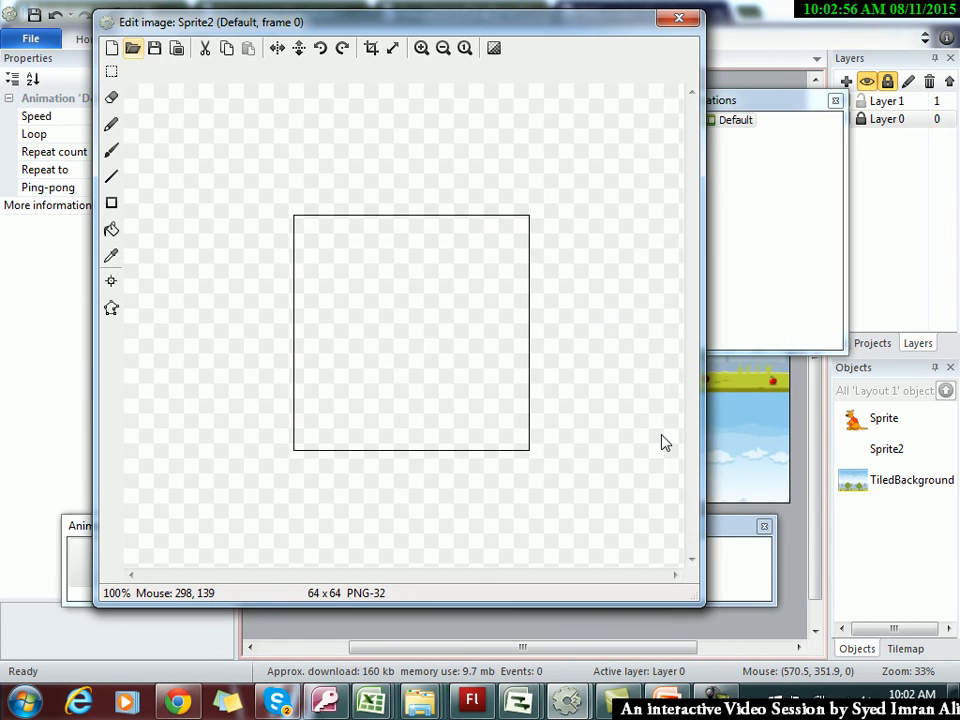
pyautogui.click(679, 18)
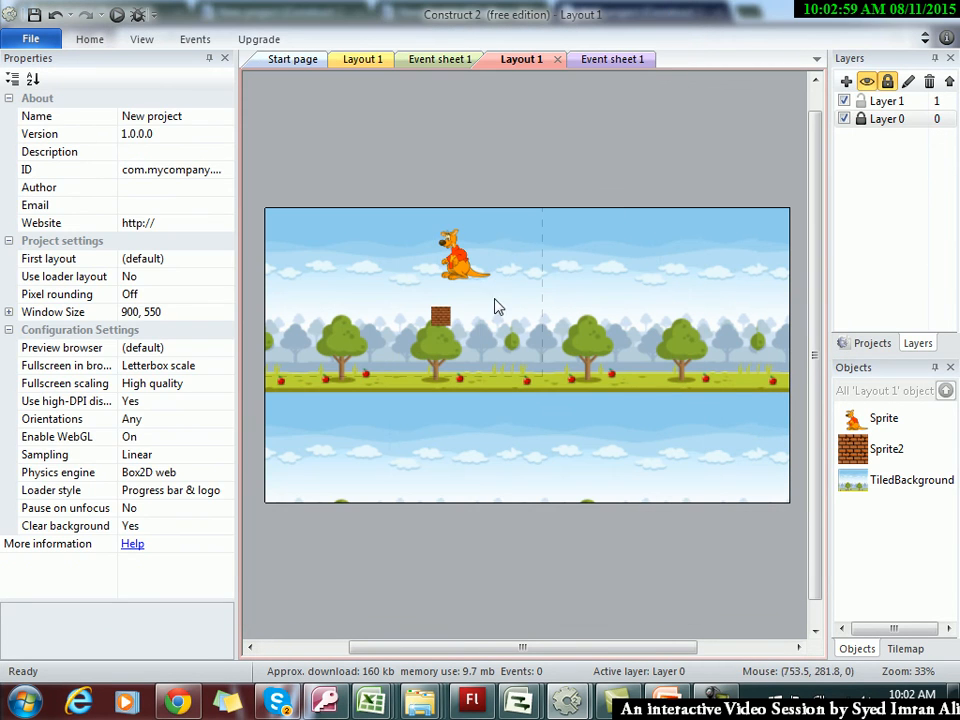
# Unlock Layer 0, then enlarge the brick sprite to about 195 x 189 and place it under the kangaroo at about 646, 338
pyautogui.click(446, 333)
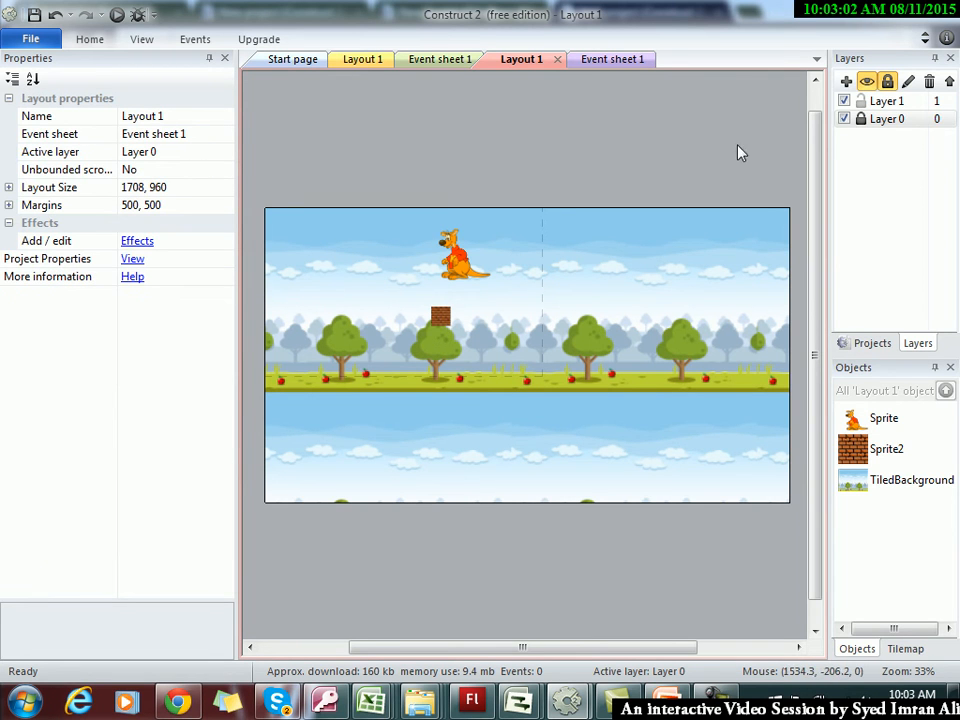
pyautogui.click(868, 121)
pyautogui.click(861, 119)
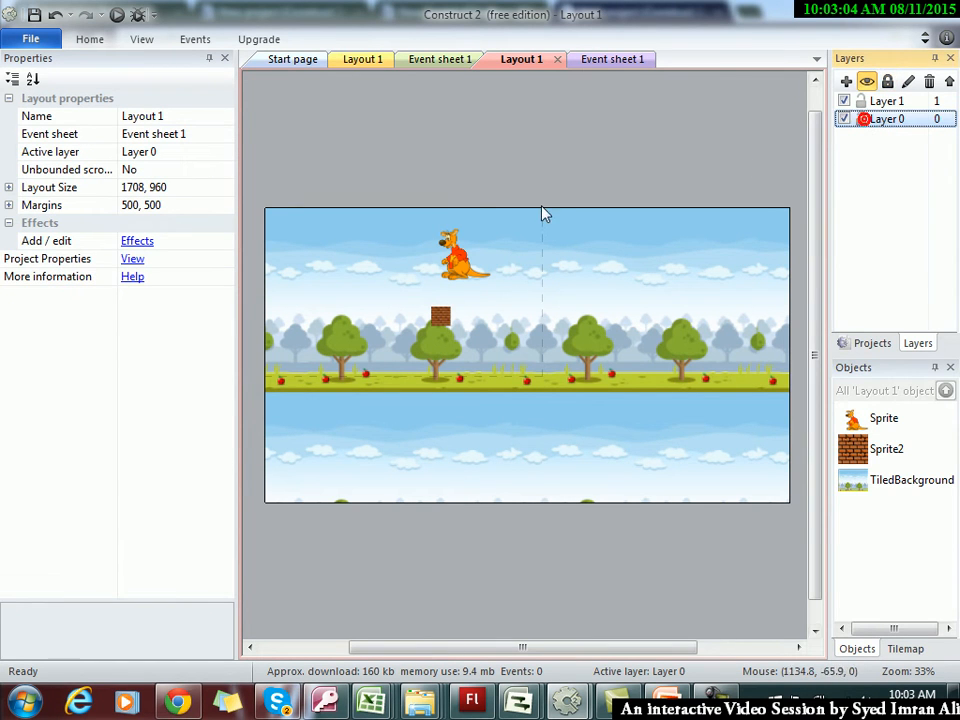
pyautogui.click(446, 322)
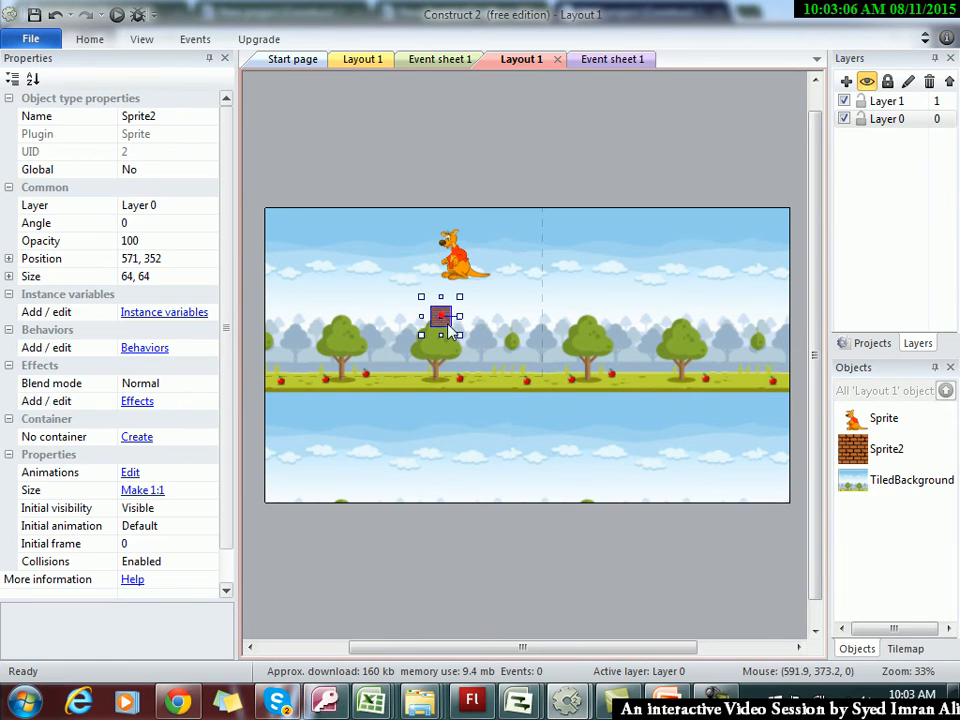
pyautogui.moveTo(461, 336)
pyautogui.mouseDown()
pyautogui.moveTo(499, 374)
pyautogui.moveTo(473, 340)
pyautogui.moveTo(477, 325)
pyautogui.mouseUp()
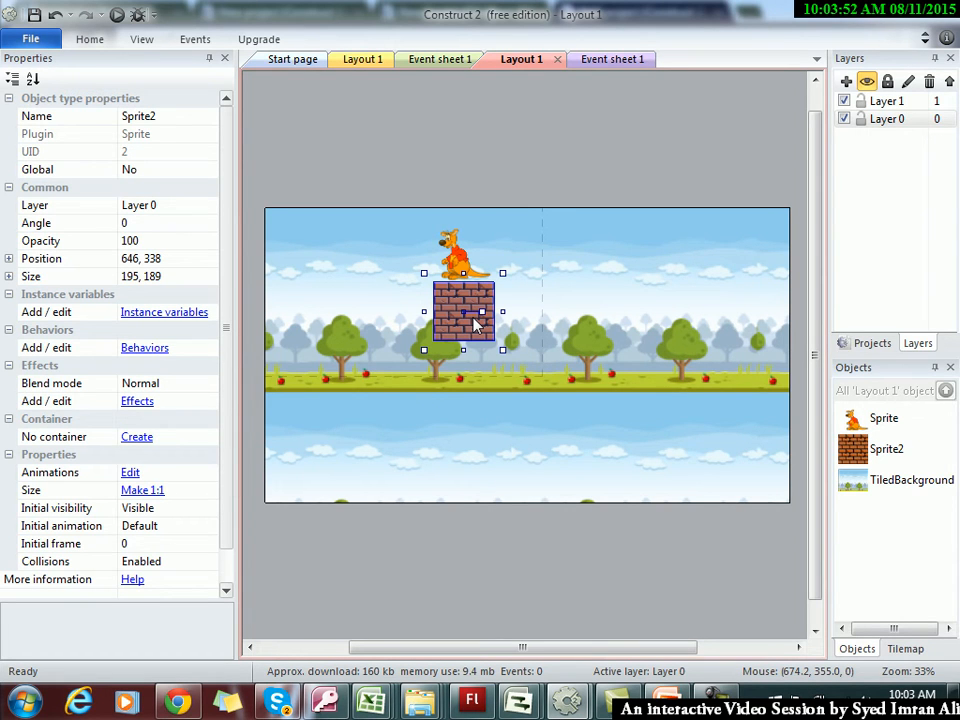
# Add the Solid behavior to the brick sprite
pyautogui.click(142, 349)
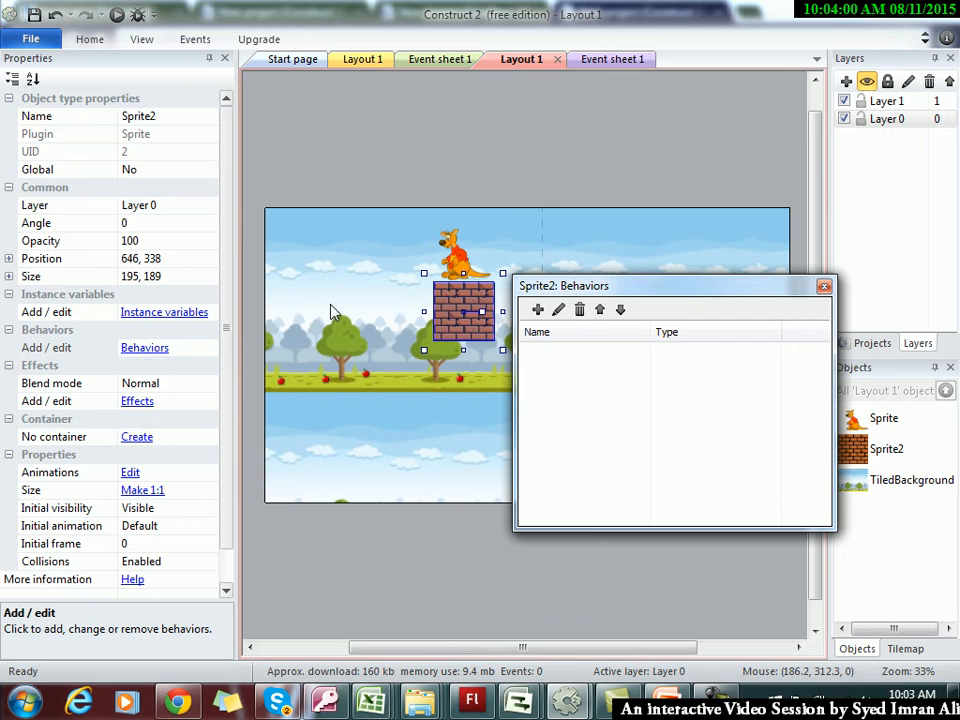
pyautogui.click(537, 311)
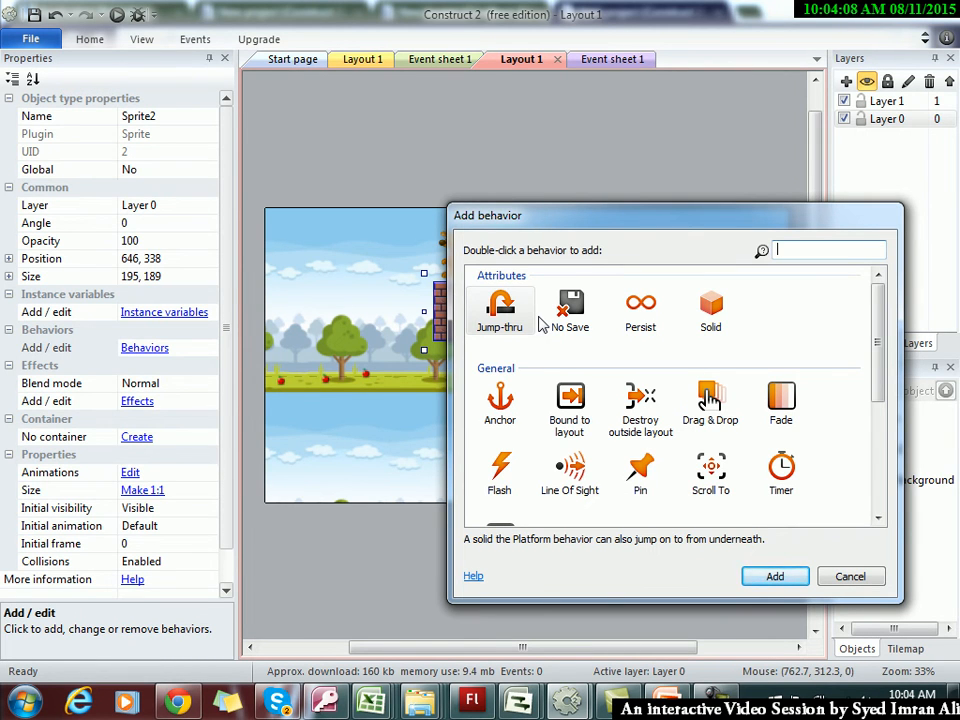
pyautogui.click(710, 305)
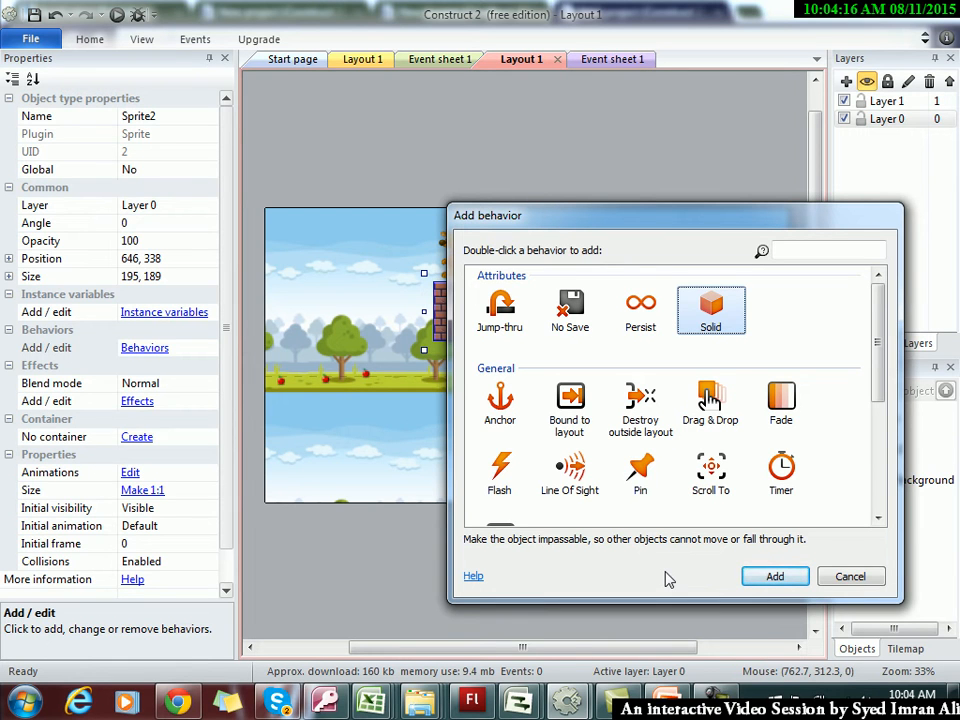
pyautogui.click(771, 576)
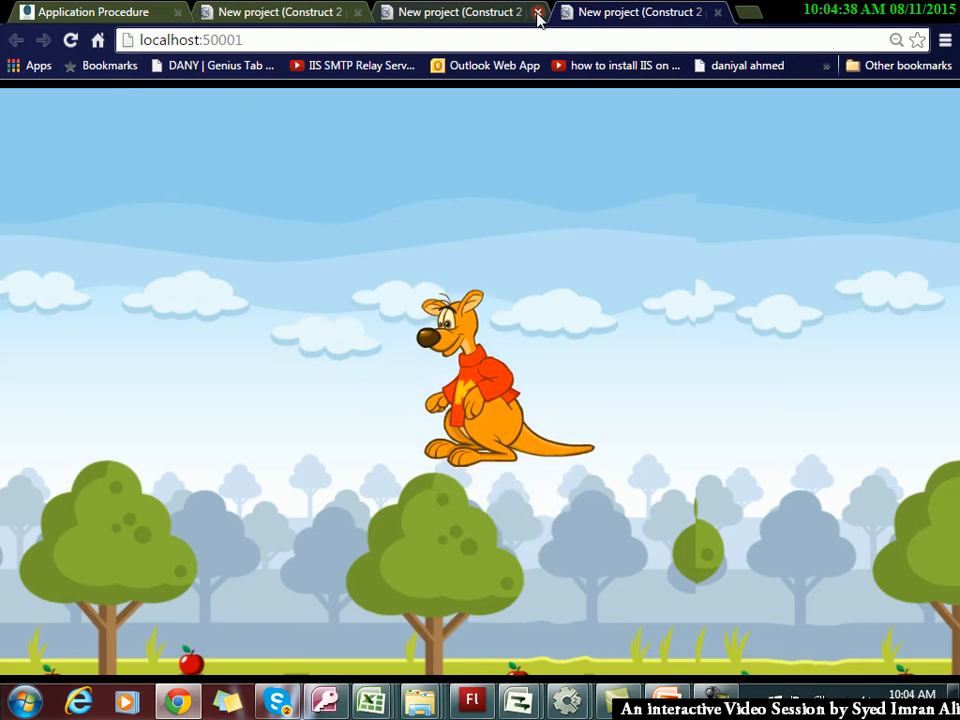
# Run the layout, test the kangaroo jumping and walking left over the brick block, and return to the layout editor
pyautogui.hotkey('alt', 'Tab')
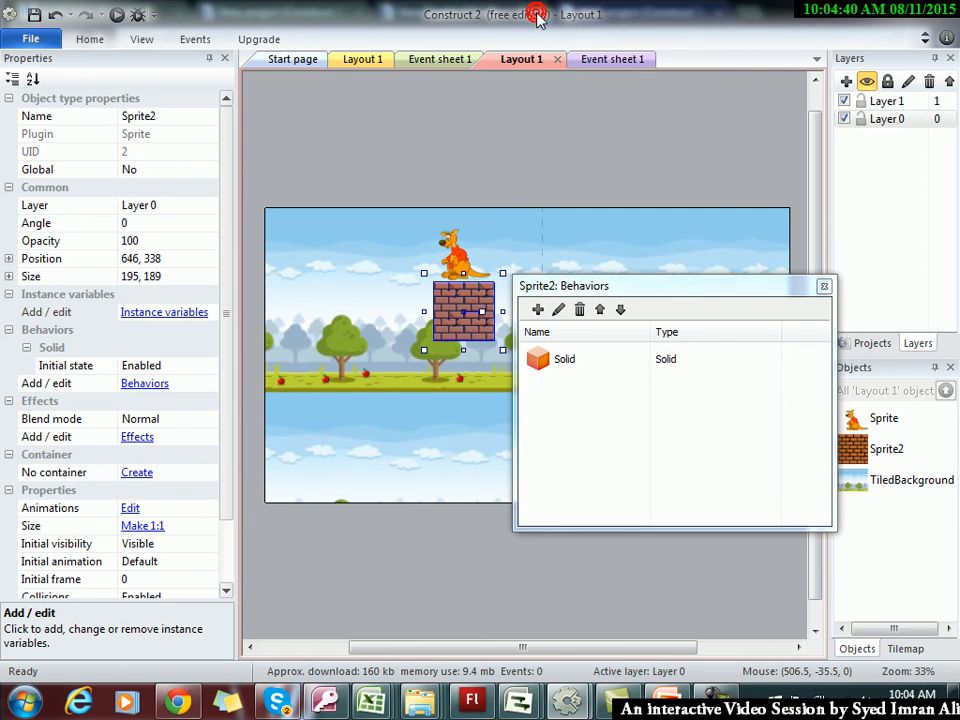
pyautogui.click(118, 17)
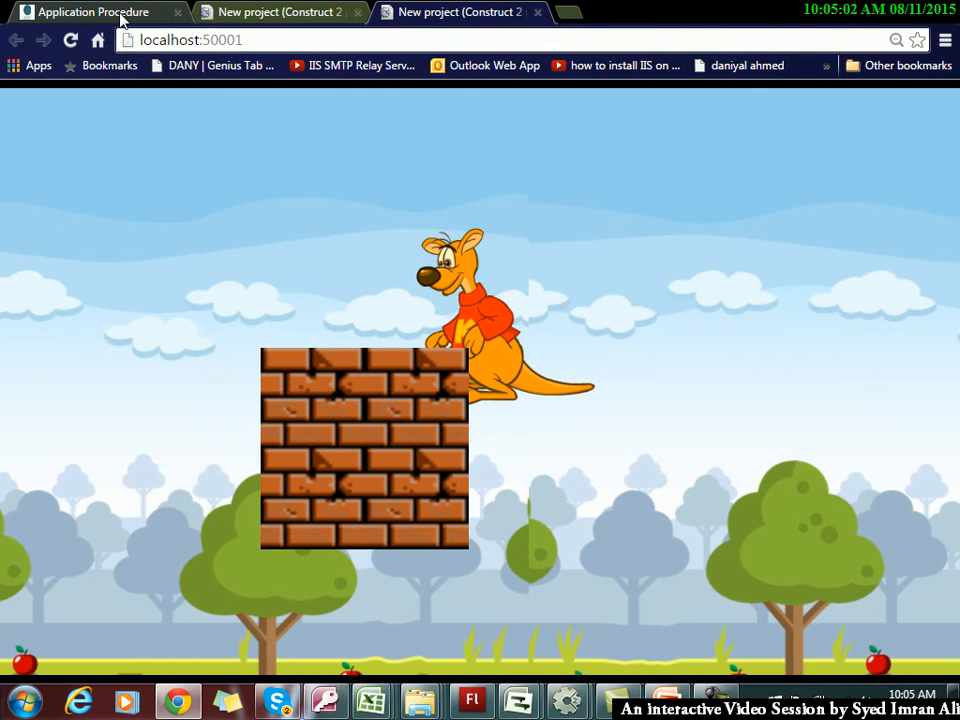
pyautogui.press('Up')
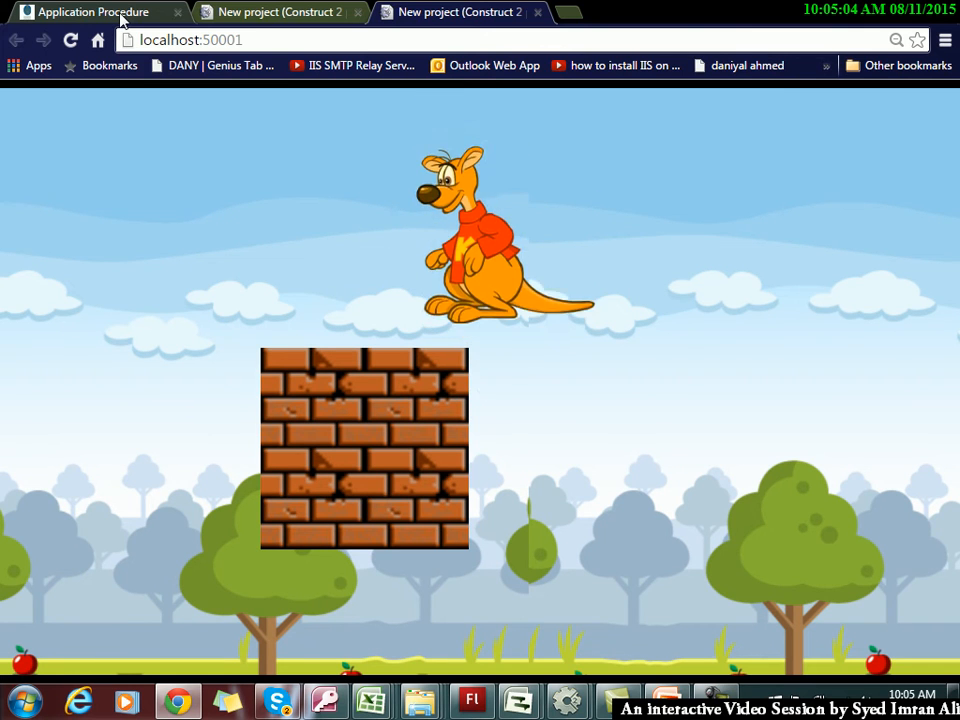
pyautogui.press('Up')
pyautogui.press('Left')
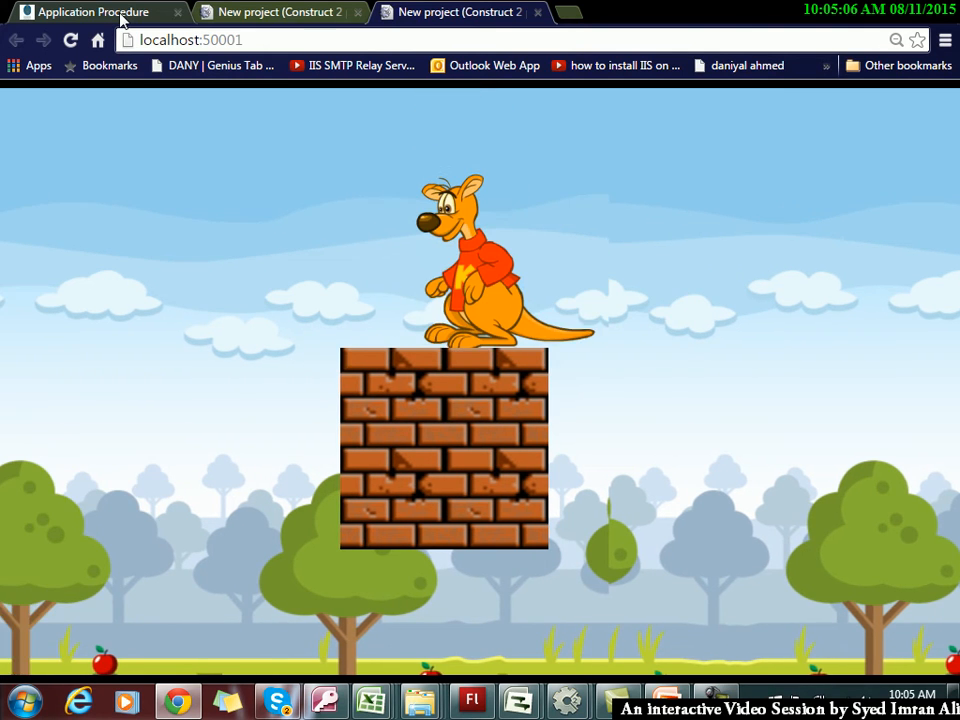
pyautogui.press('Left')
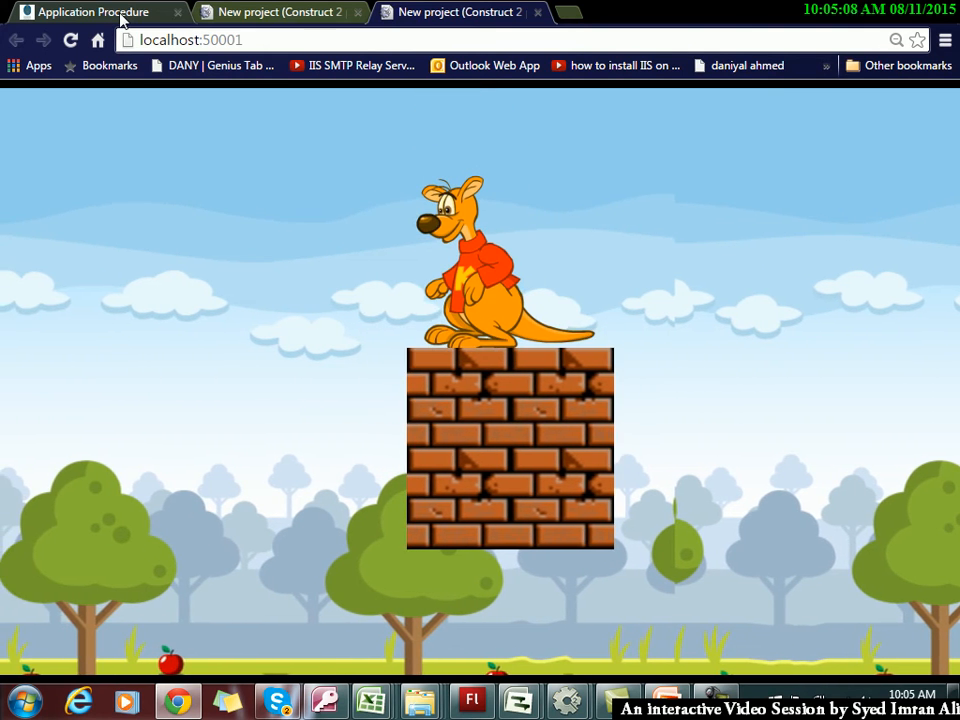
pyautogui.press('Left')
pyautogui.press('Left')
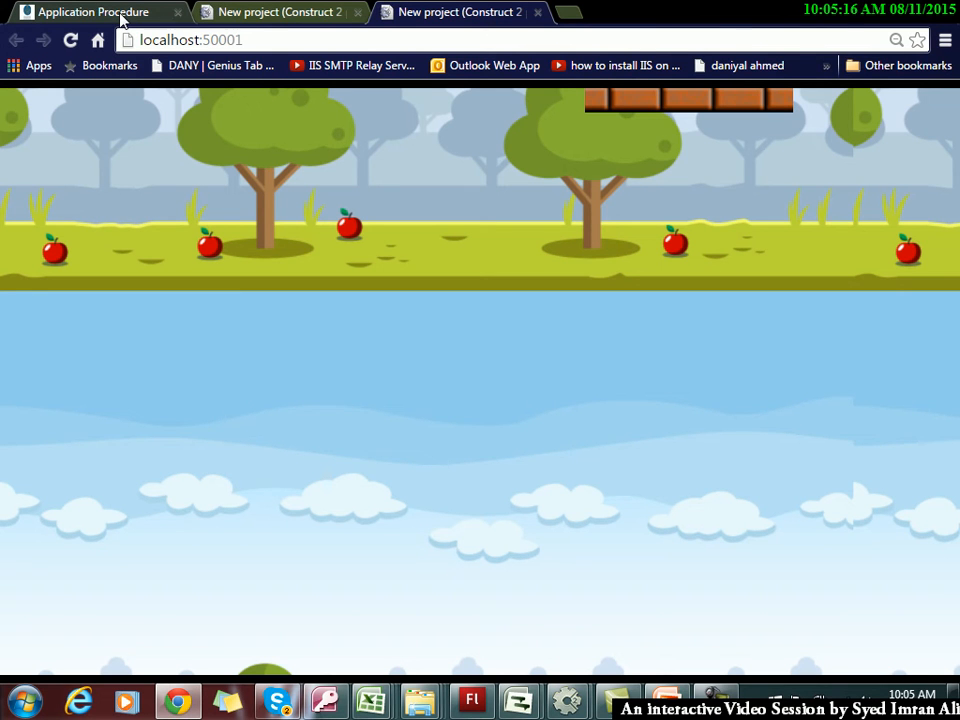
pyautogui.hotkey('alt', 'Tab')
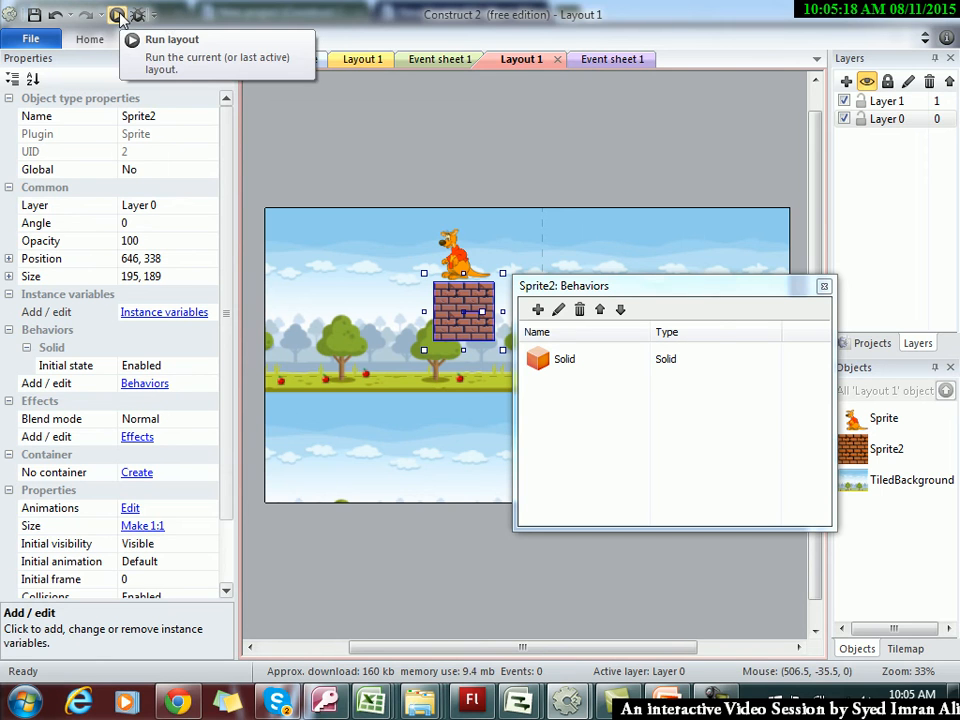
# Close the brick sprite's Behaviors window
pyautogui.click(823, 288)
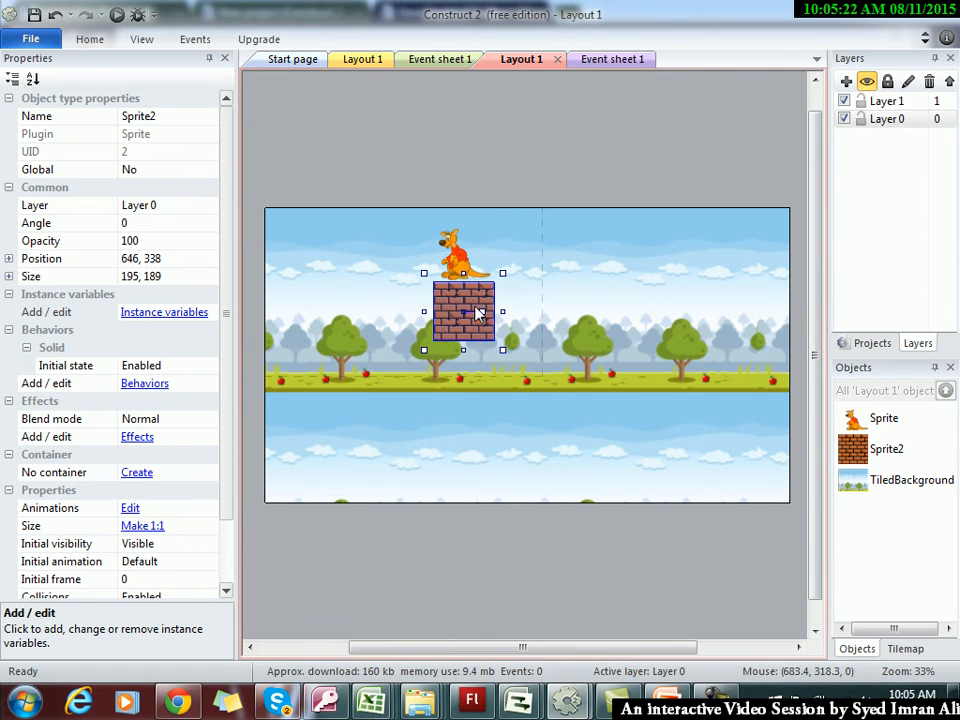
pyautogui.click(570, 315)
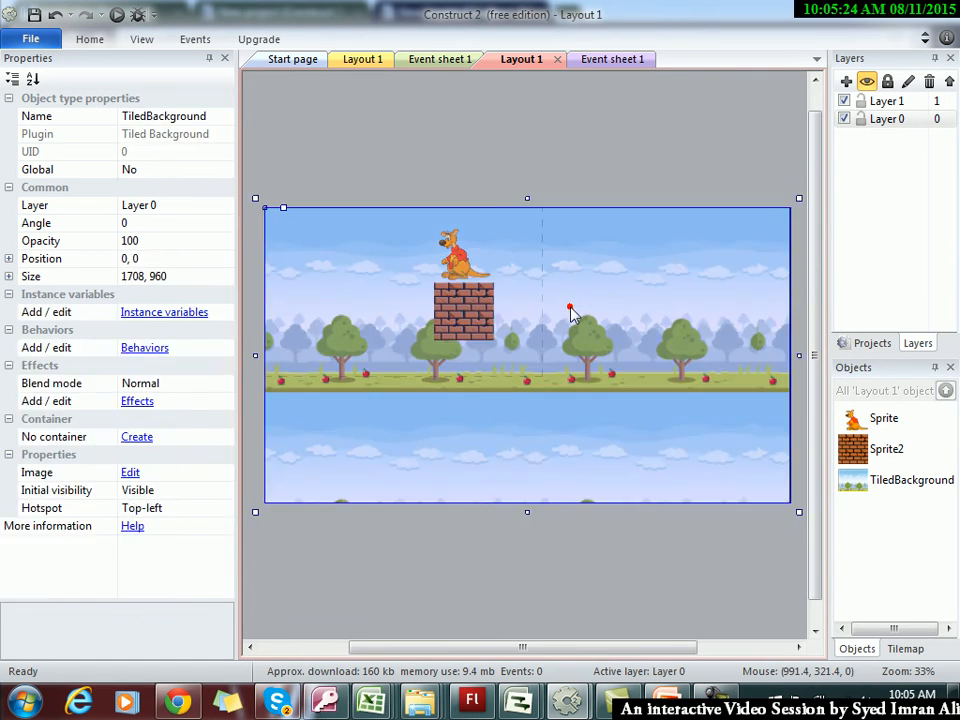
pyautogui.click(861, 119)
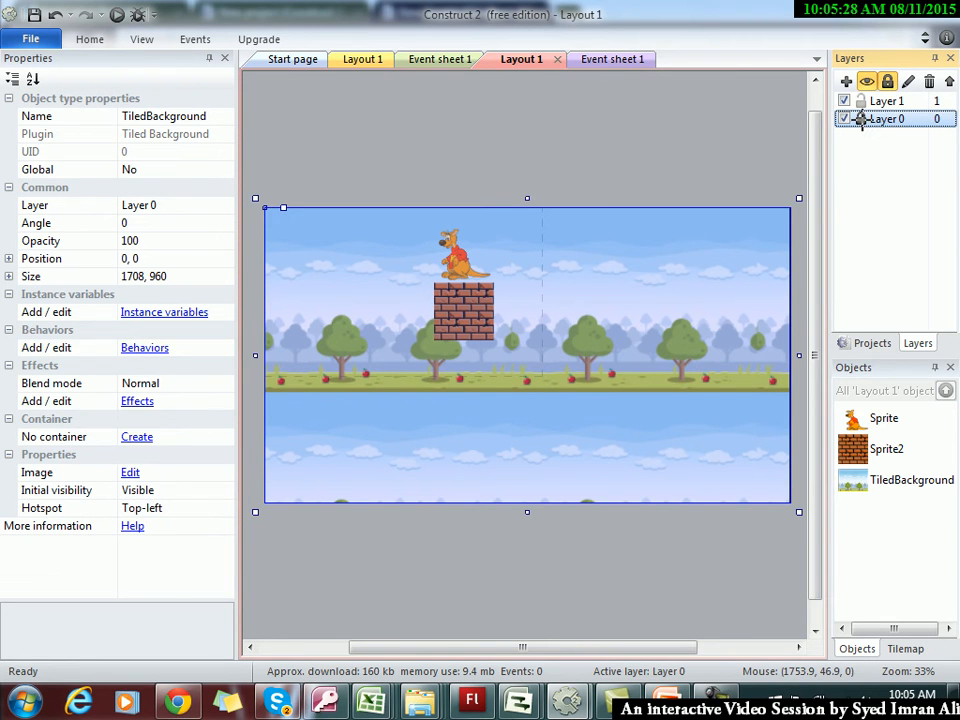
pyautogui.click(862, 121)
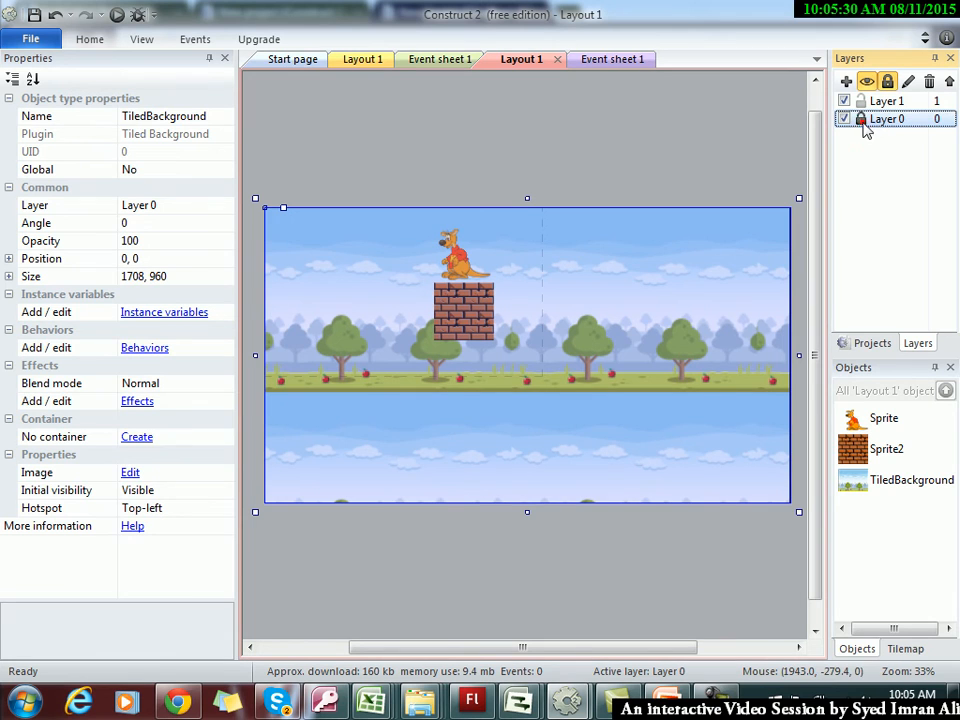
pyautogui.click(473, 325)
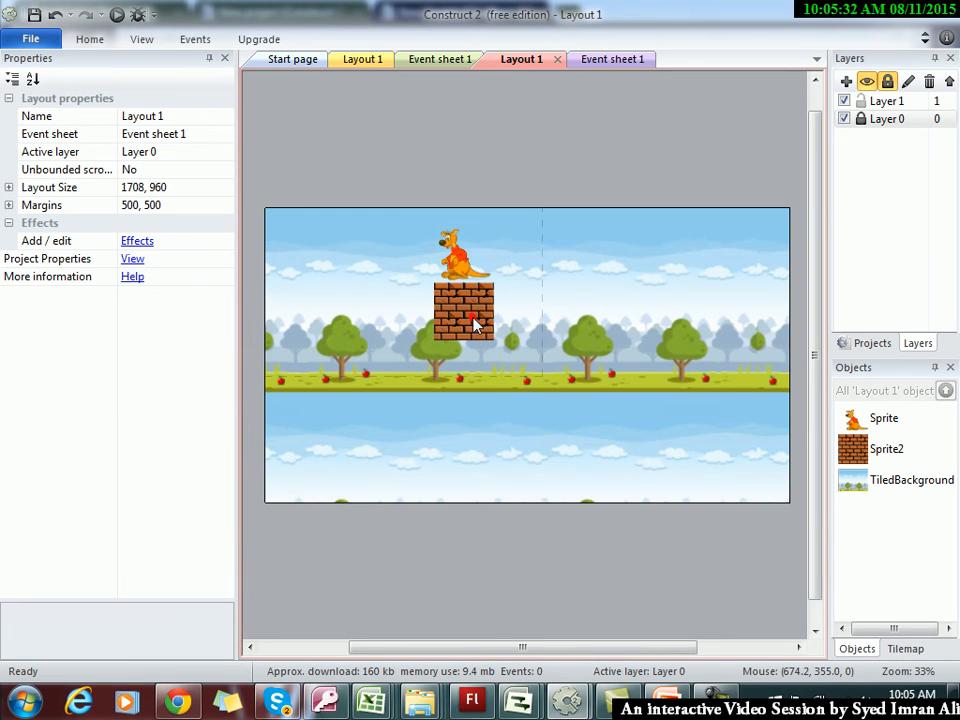
pyautogui.click(862, 119)
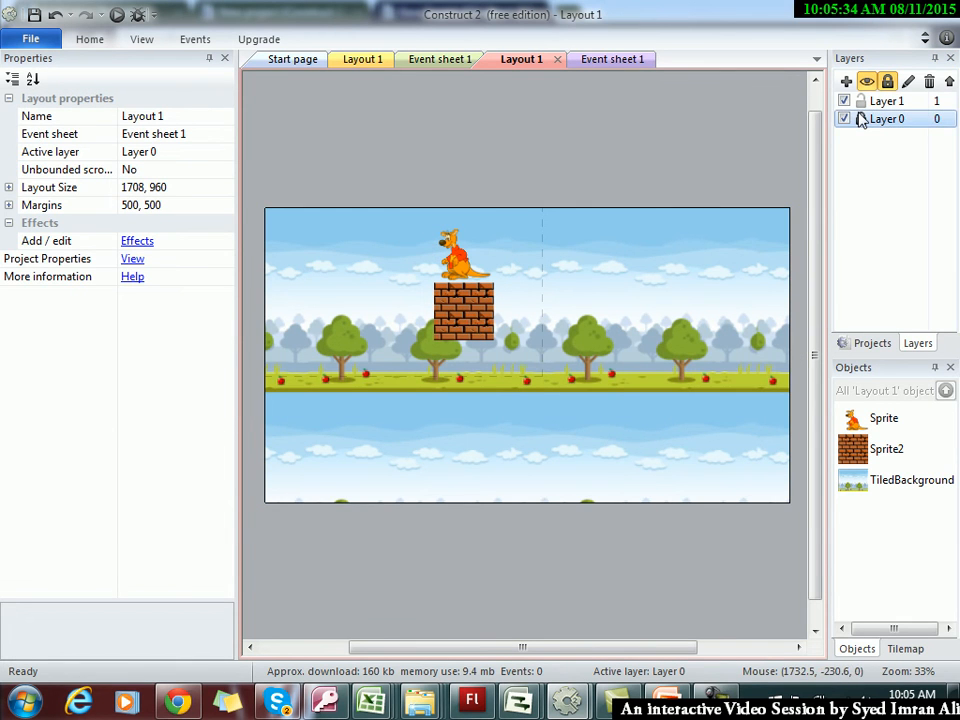
# Copy the brick block and paste a second instance lower left of the kangaroo at about 357, 468
pyautogui.click(467, 313)
pyautogui.rightClick(464, 312)
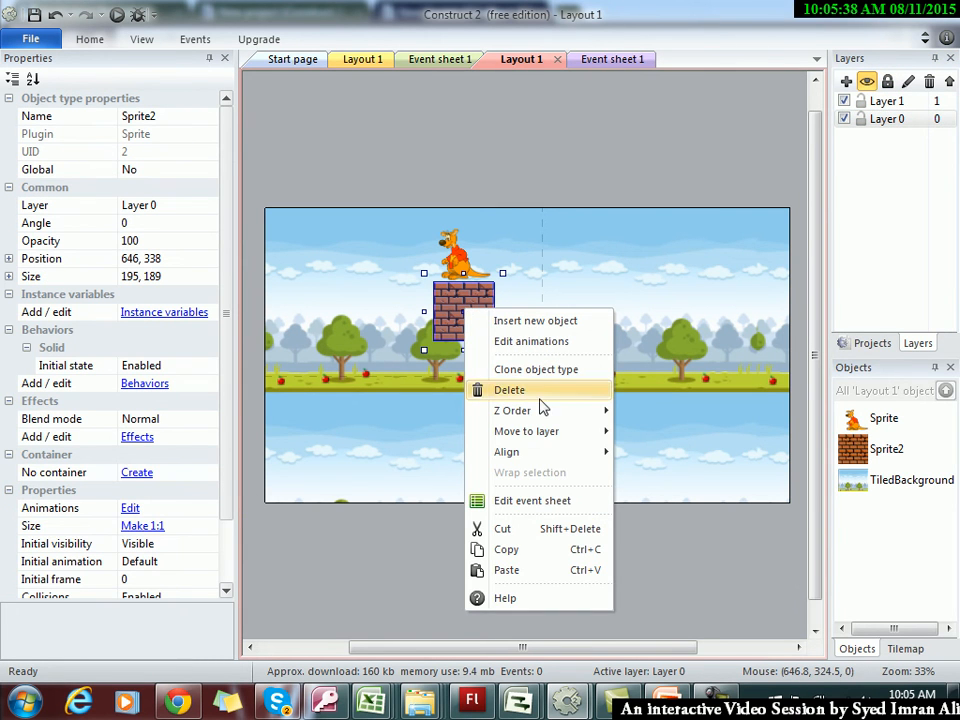
pyautogui.click(510, 550)
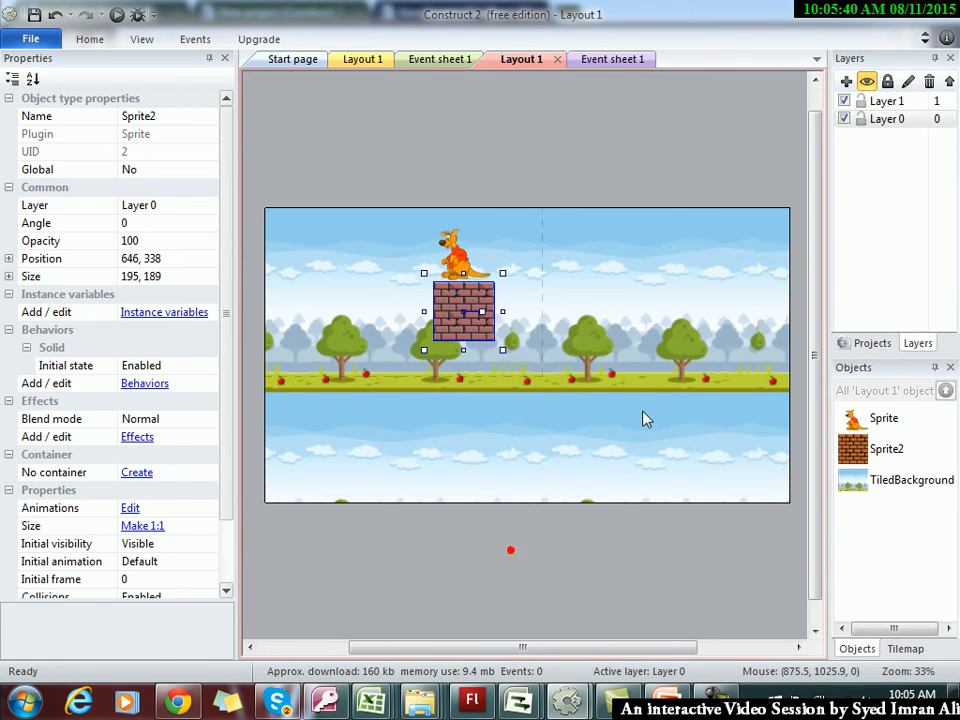
pyautogui.rightClick(693, 326)
pyautogui.click(690, 116)
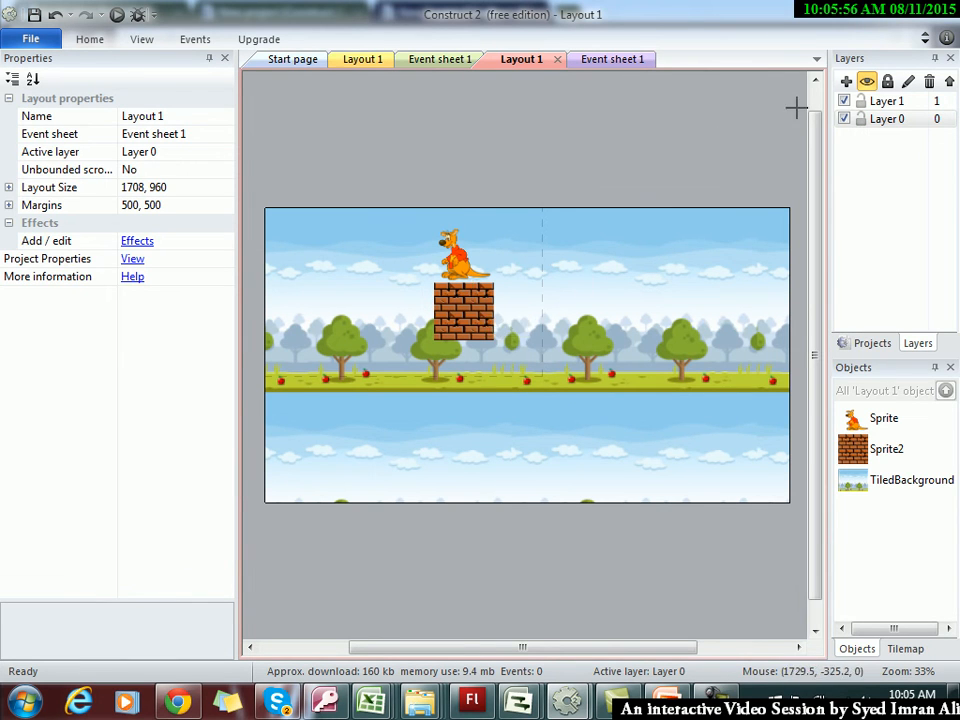
pyautogui.moveTo(343, 340); pyautogui.dragTo(365, 369)
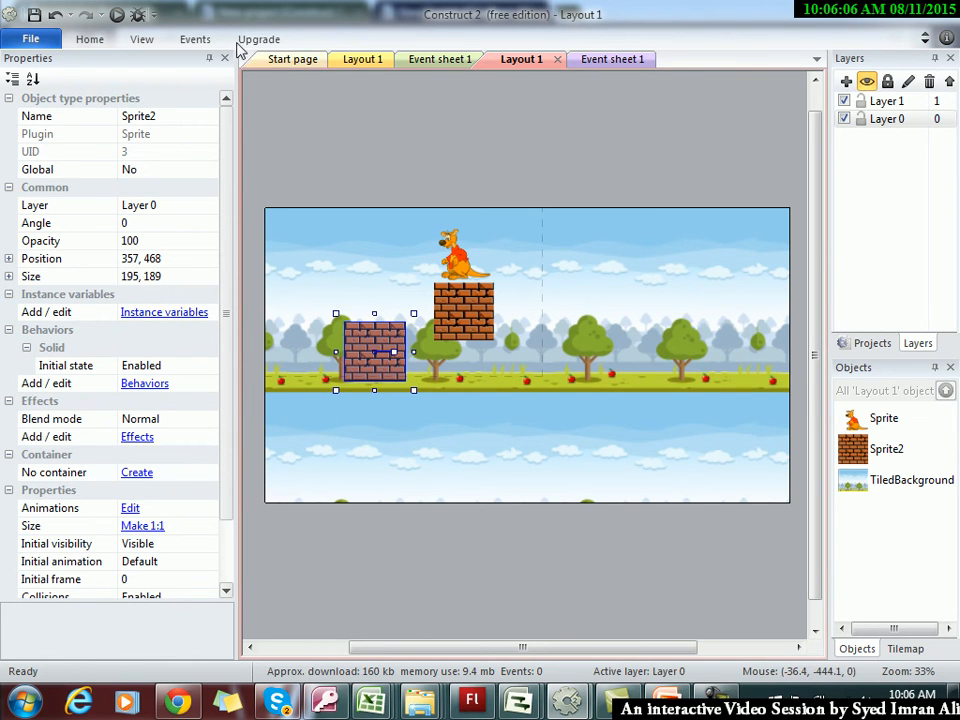
# Run the layout, test the kangaroo jumping and moving left onto the lower brick block, and return to the layout editor
pyautogui.click(116, 17)
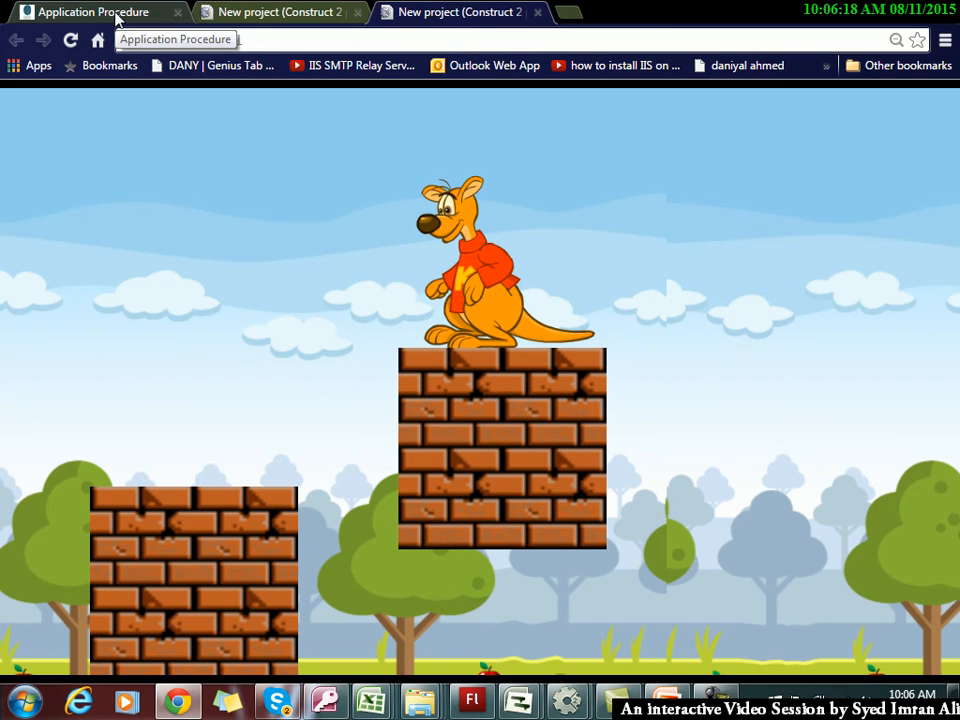
pyautogui.press('Up')
pyautogui.press('Up')
pyautogui.press('Up')
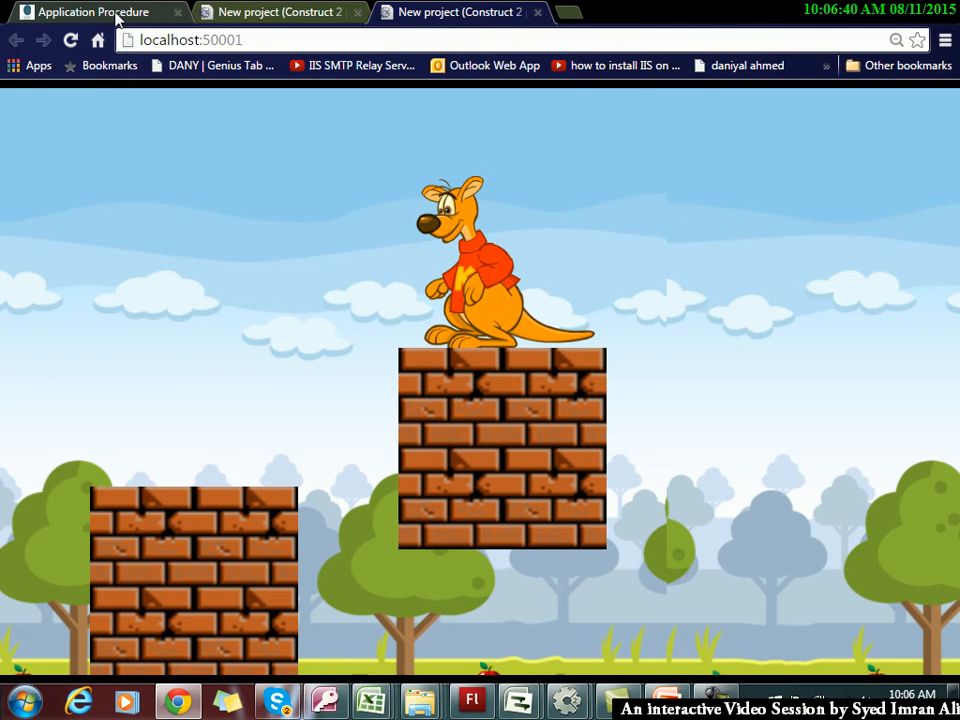
pyautogui.press('Up')
pyautogui.press('Left')
pyautogui.press('Left')
pyautogui.press('Left')
pyautogui.press('Right')
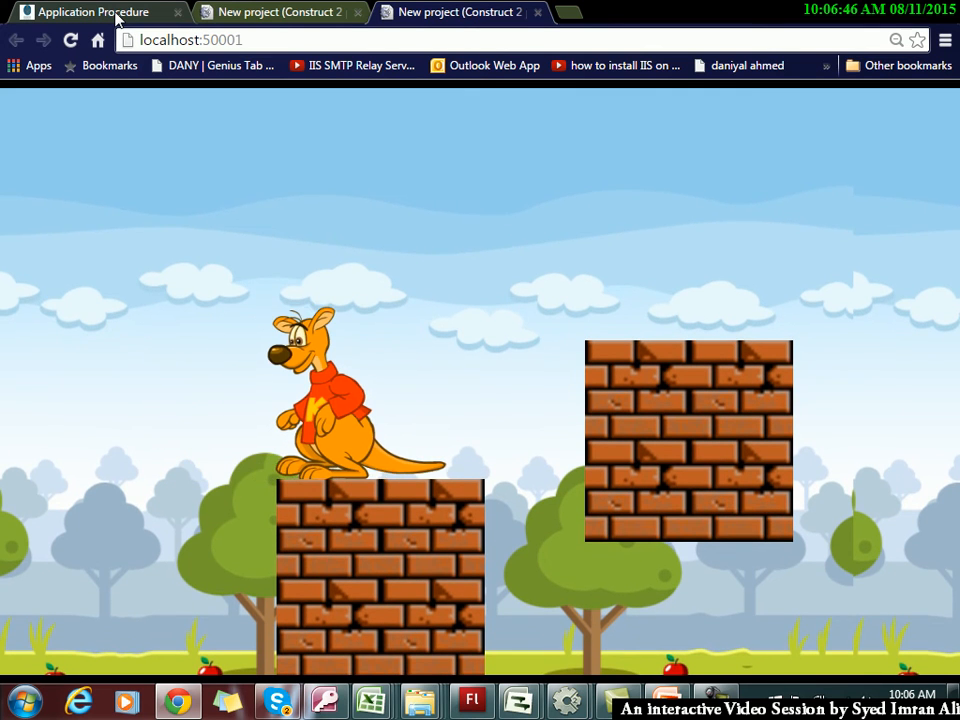
pyautogui.press('Right')
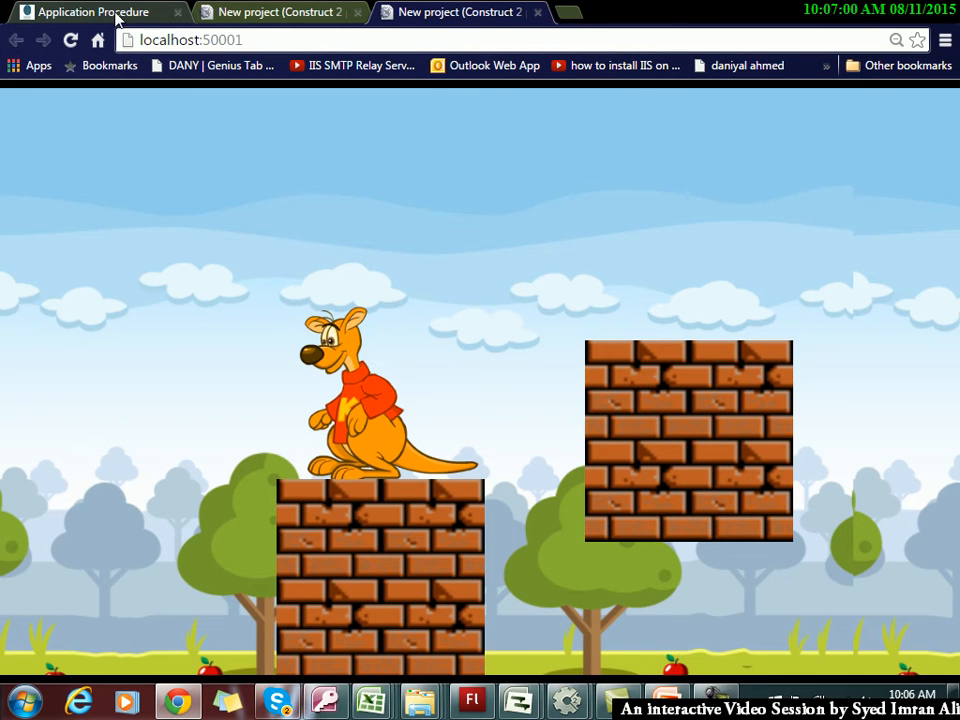
pyautogui.hotkey('alt', 'Tab')
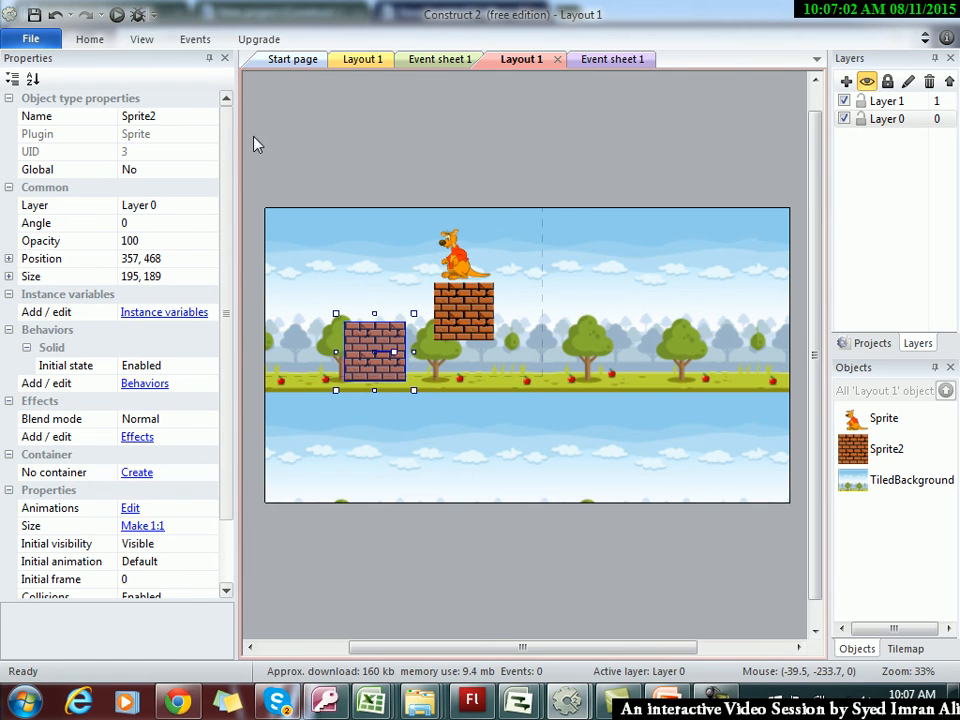
# Select the kangaroo sprite, test it walking left off the lower block in the browser preview, and return to the layout editor
pyautogui.click(455, 265)
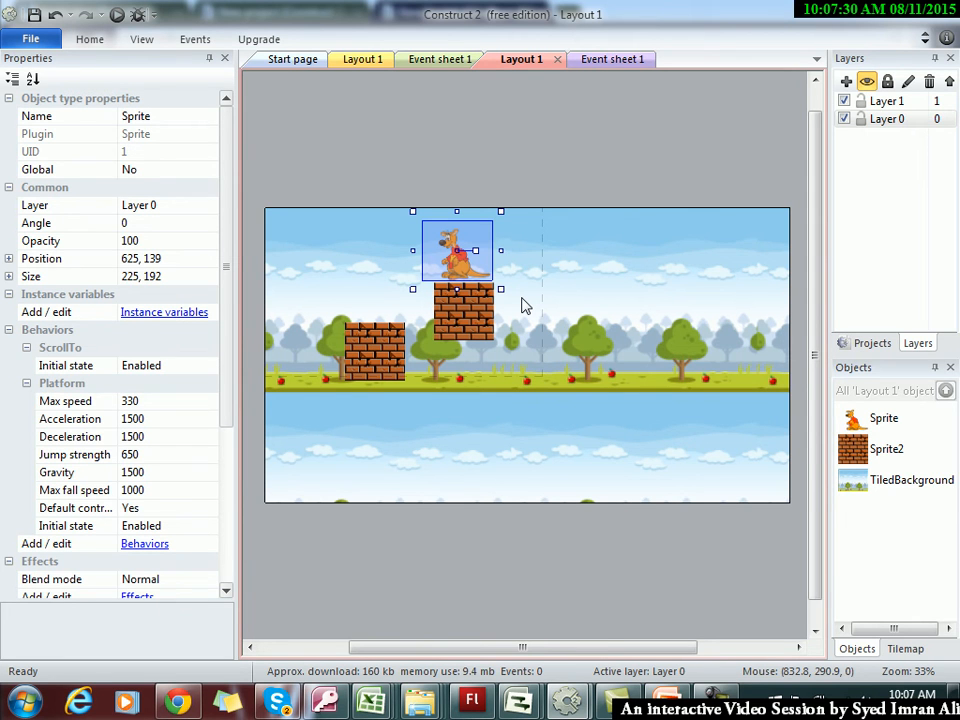
pyautogui.hotkey('alt', 'Tab')
pyautogui.press('Left')
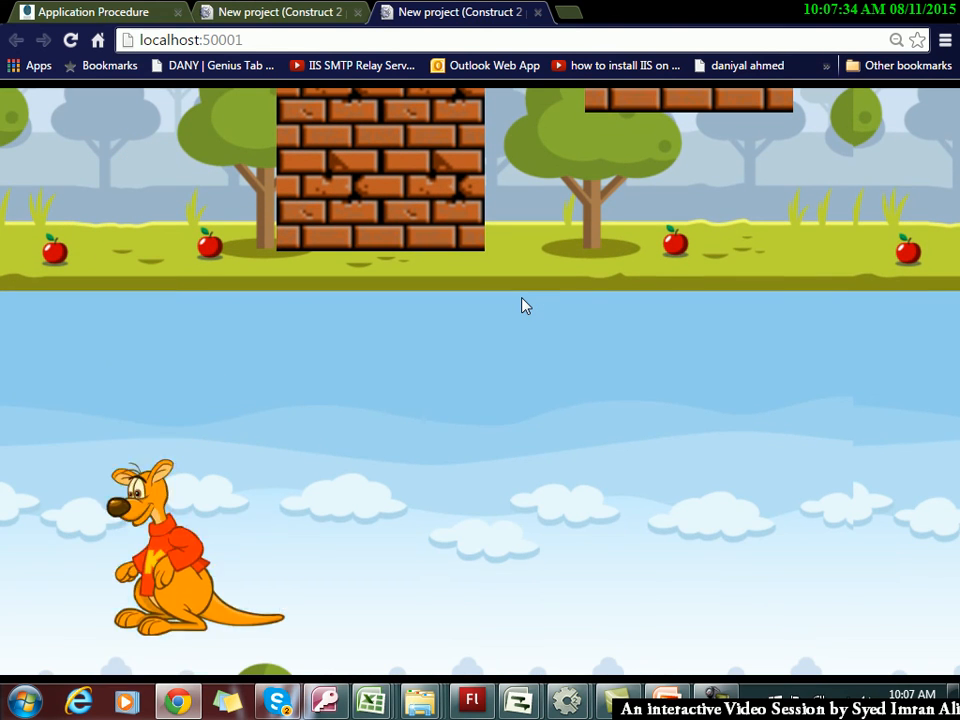
pyautogui.hotkey('alt', 'Tab')
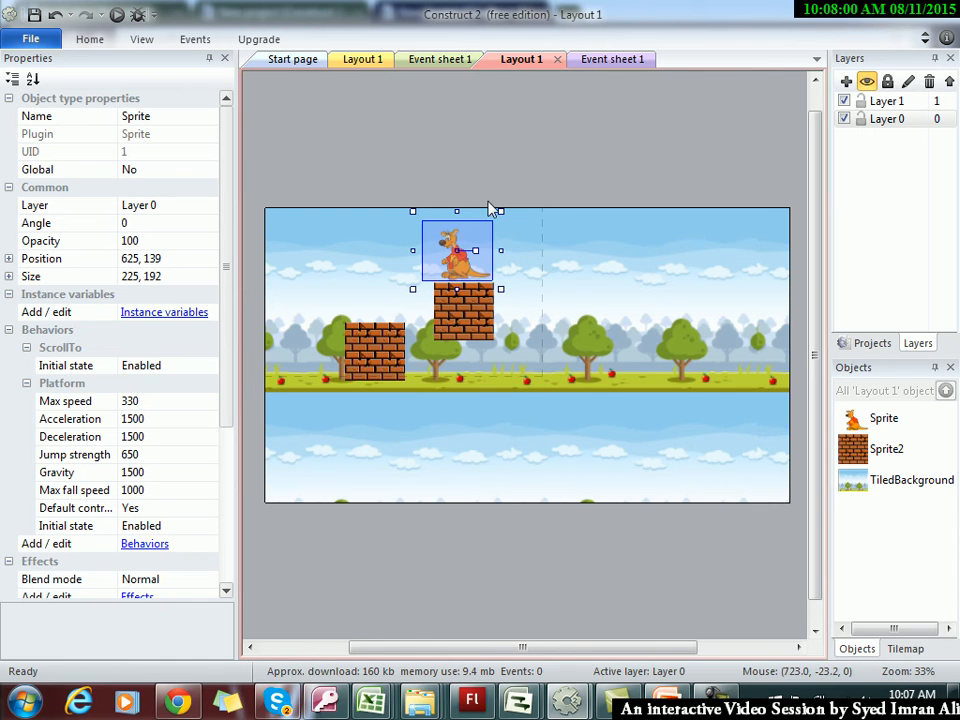
# Open Event sheet 1 and add an event with the Platform On moved condition for the kangaroo Sprite
pyautogui.click(421, 62)
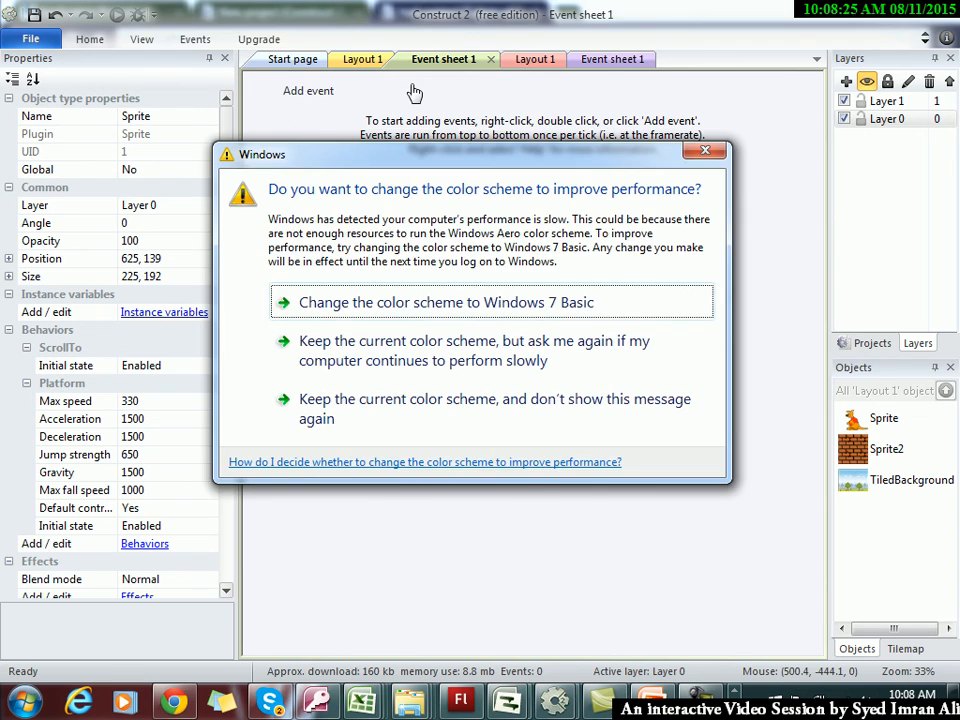
pyautogui.click(415, 93)
pyautogui.click(311, 92)
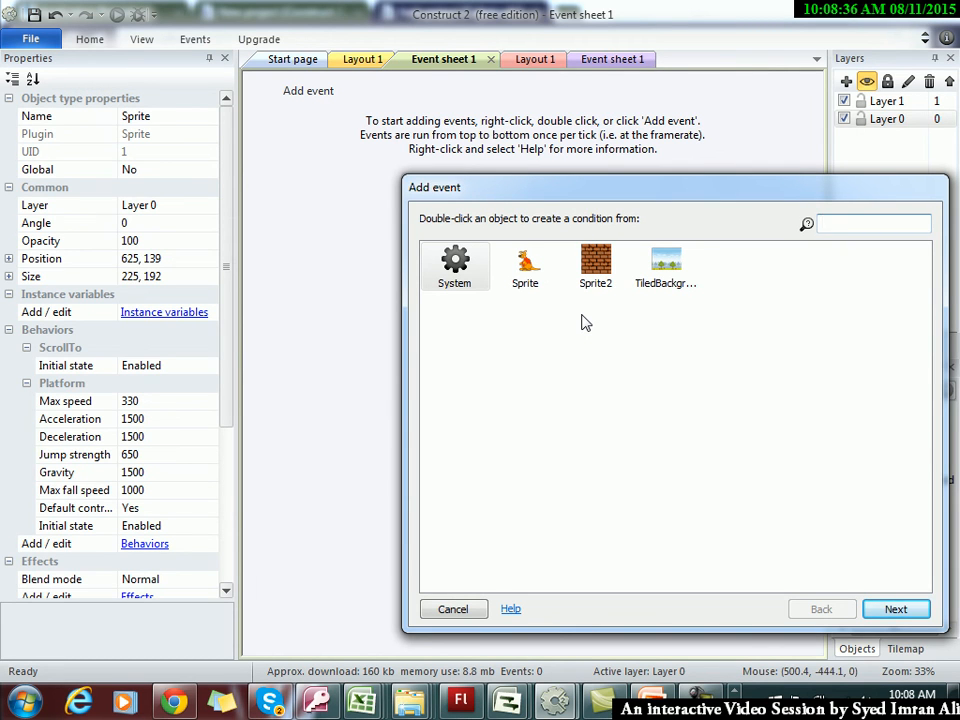
pyautogui.click(527, 268)
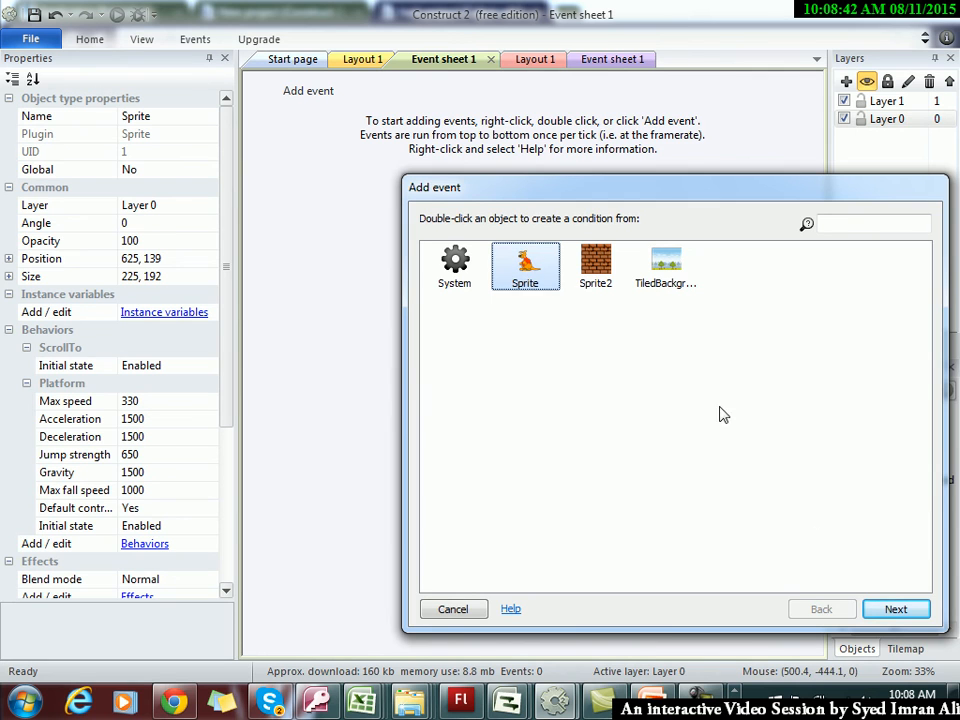
pyautogui.click(895, 609)
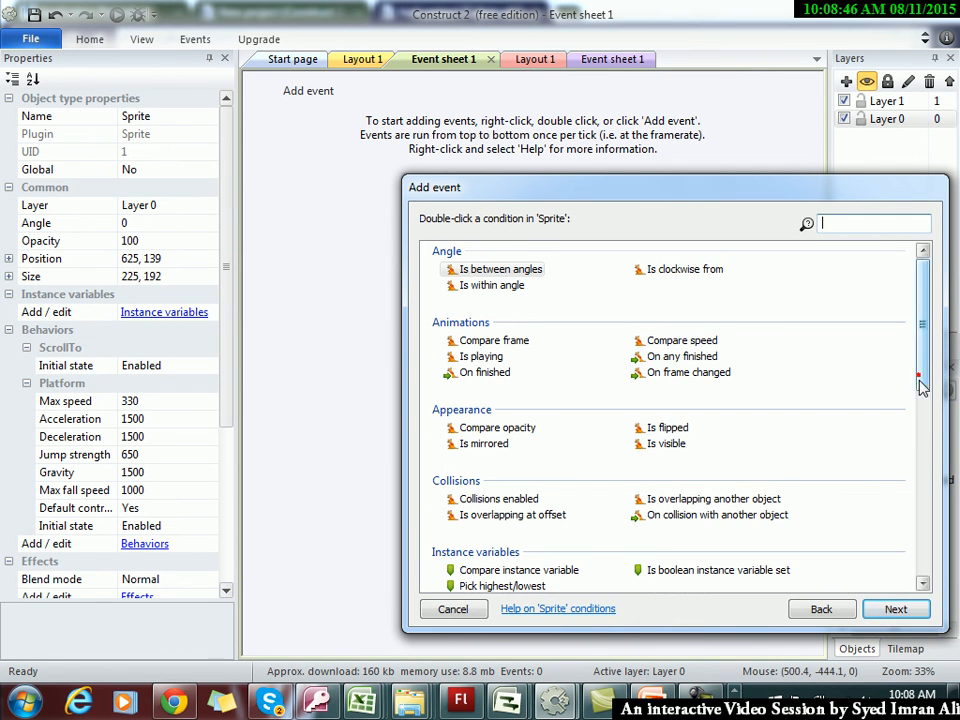
pyautogui.scroll(-8, 920, 379)
pyautogui.scroll(-1, 947, 536)
pyautogui.scroll(6, 945, 421)
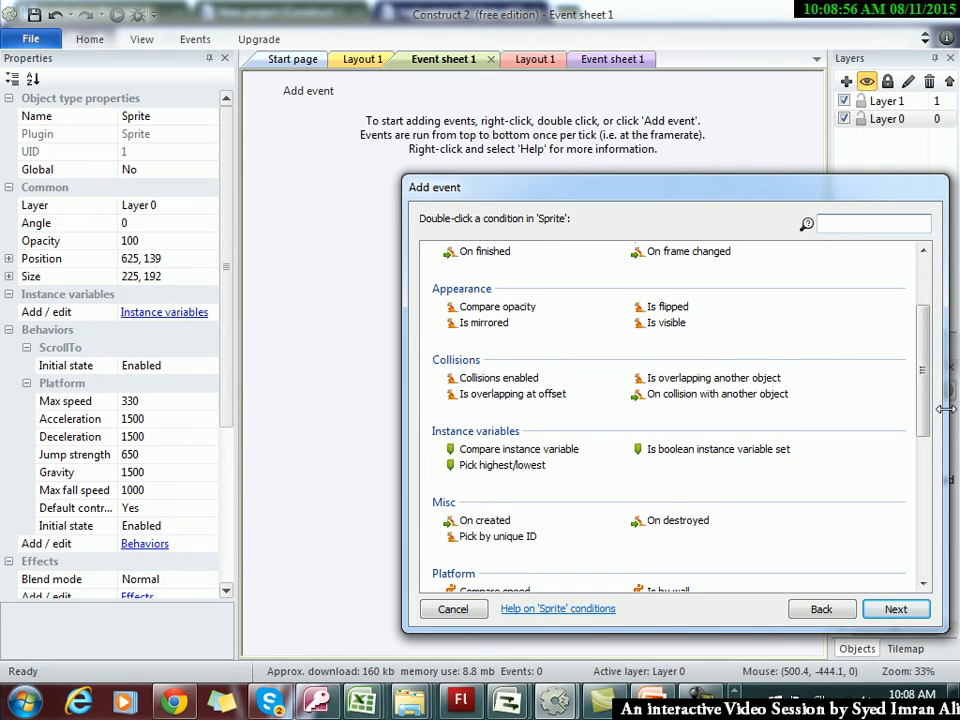
pyautogui.moveTo(928, 392); pyautogui.dragTo(928, 468)
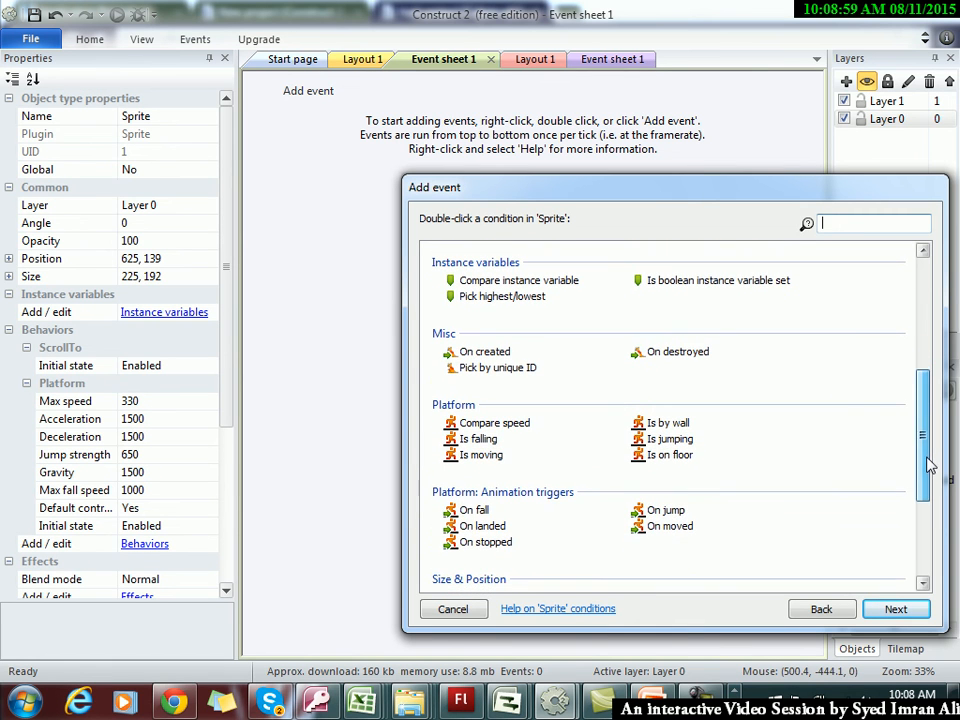
pyautogui.click(683, 533)
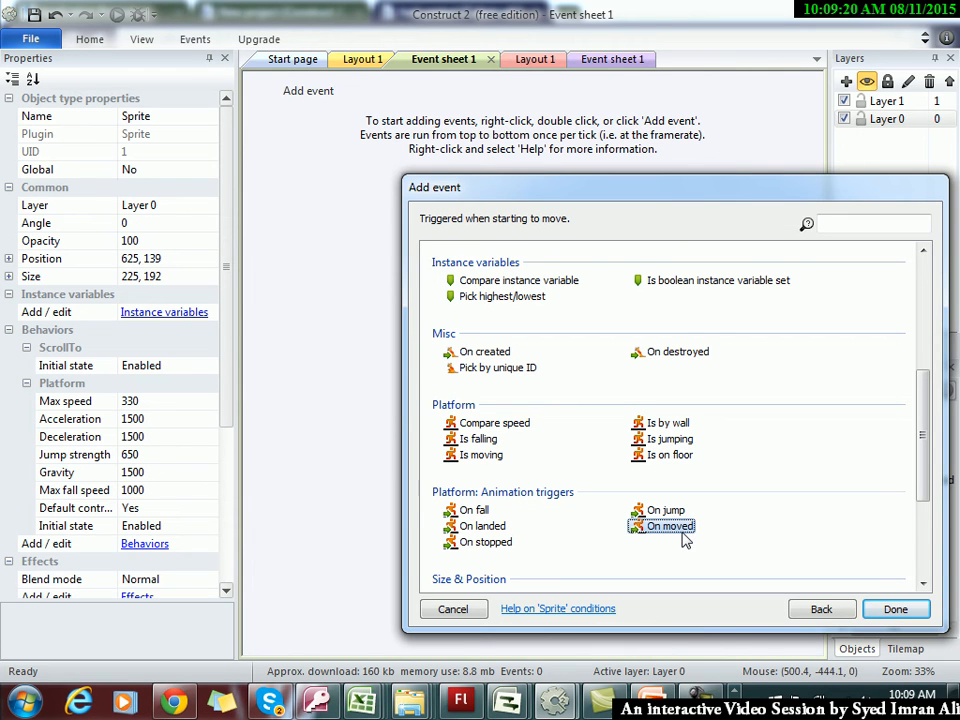
pyautogui.click(895, 609)
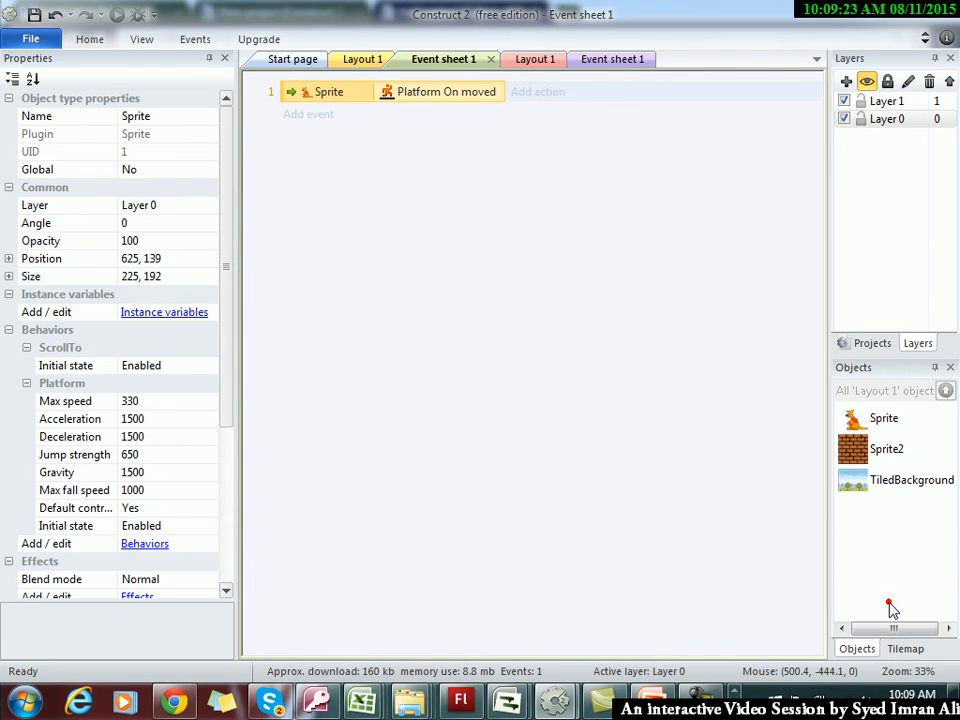
pyautogui.click(537, 92)
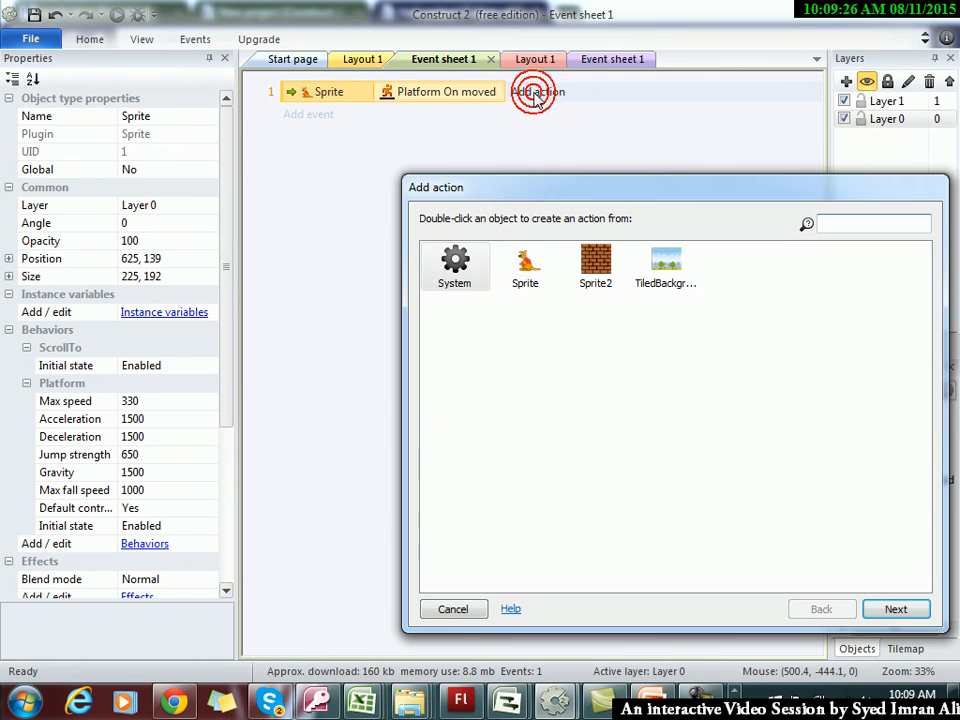
pyautogui.click(526, 268)
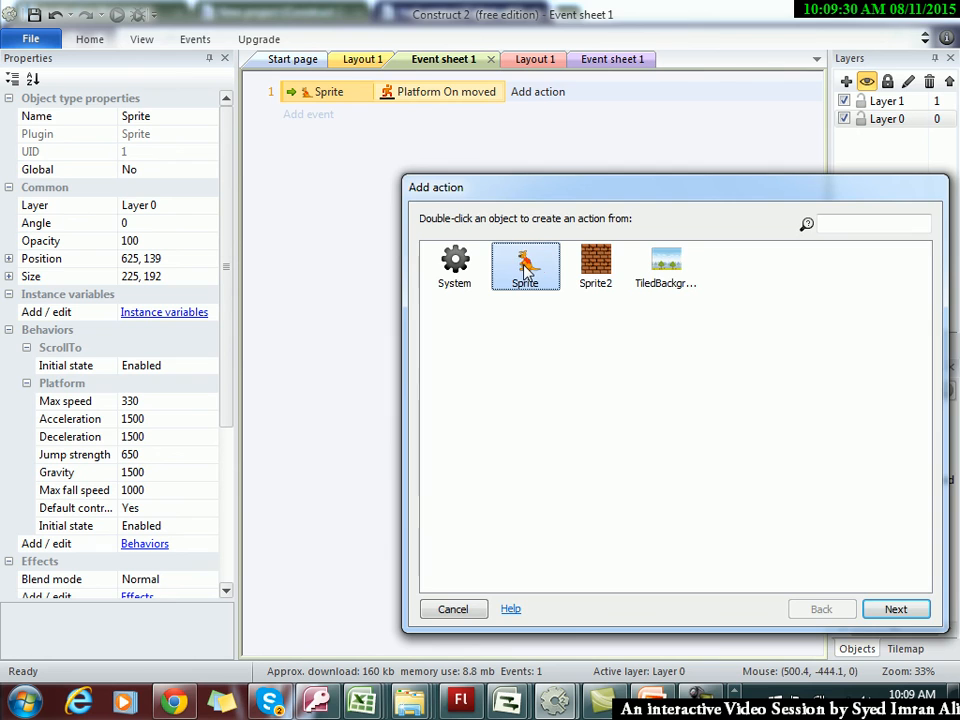
pyautogui.press('Escape')
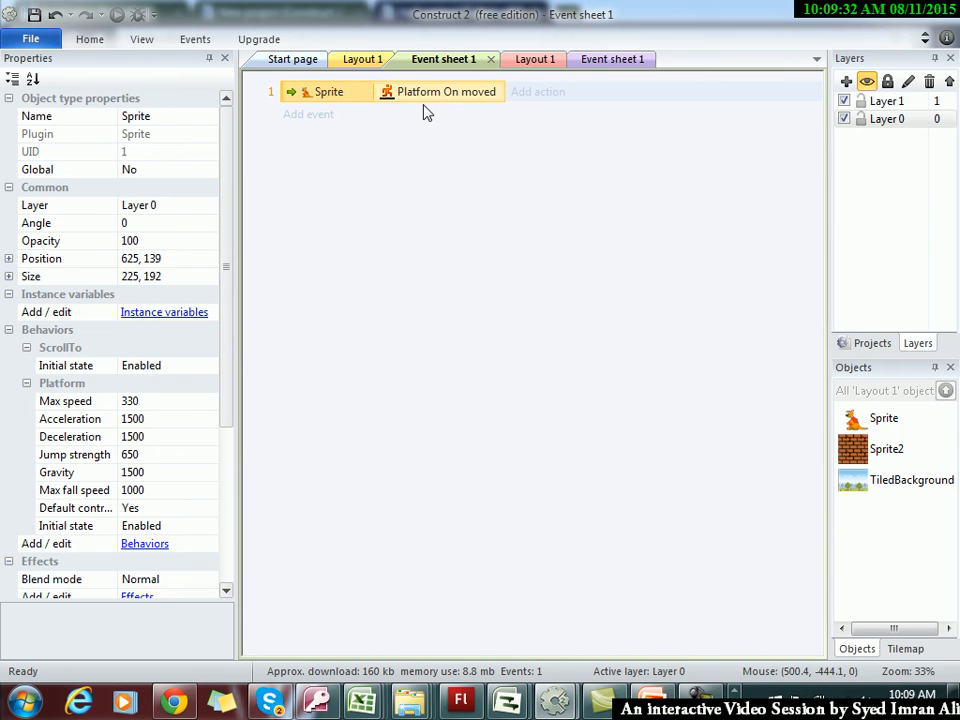
# Cut the Platform On moved condition and remove the remaining empty event from Event sheet 1
pyautogui.rightClick(393, 91)
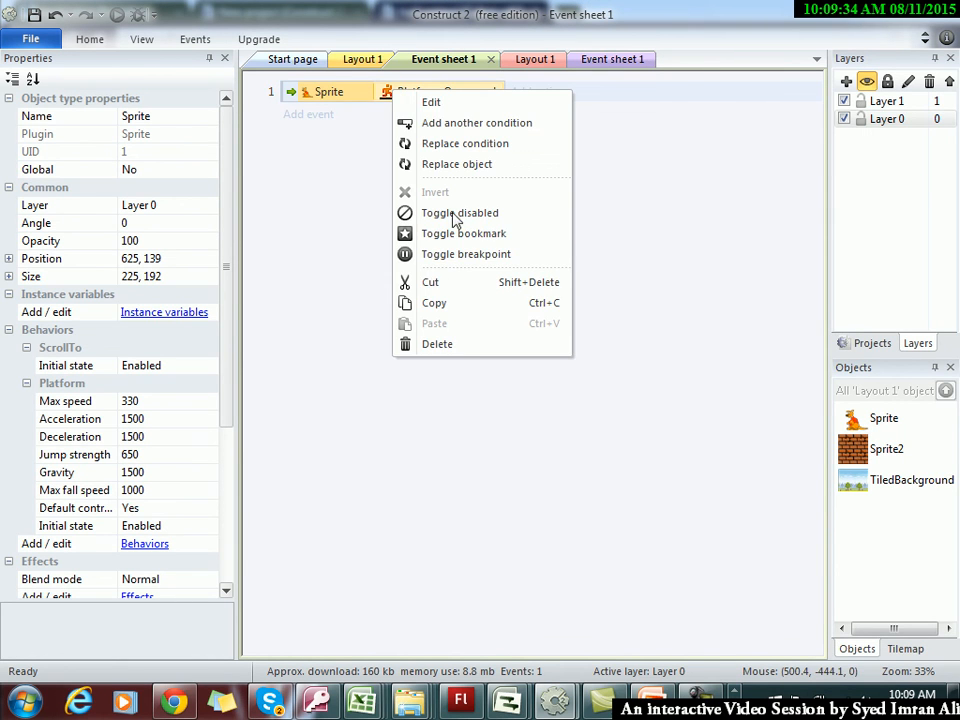
pyautogui.click(448, 292)
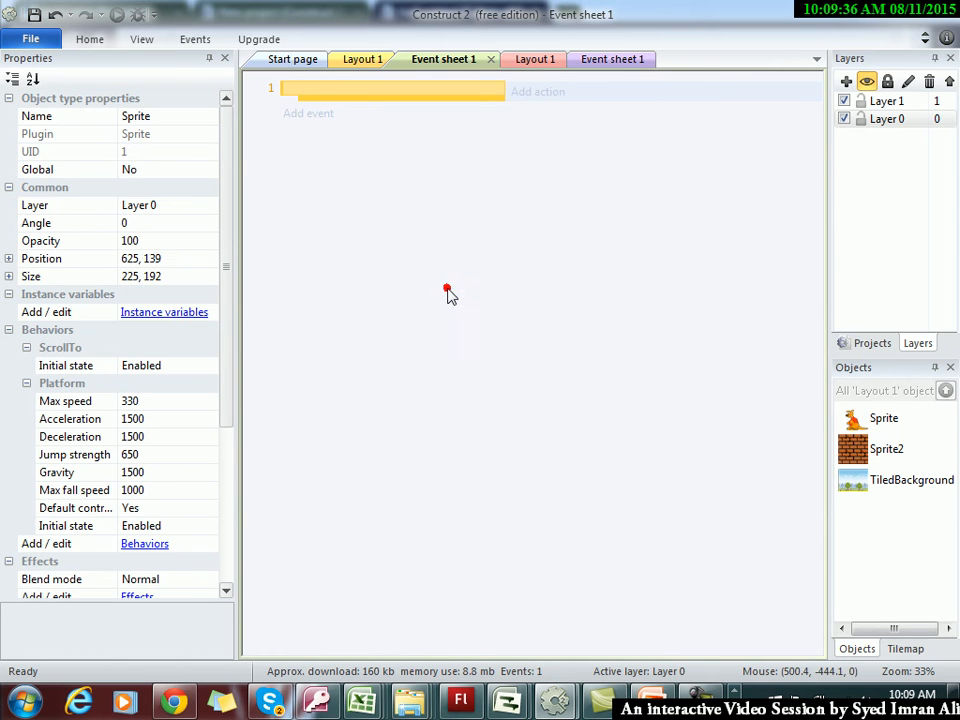
pyautogui.rightClick(364, 90)
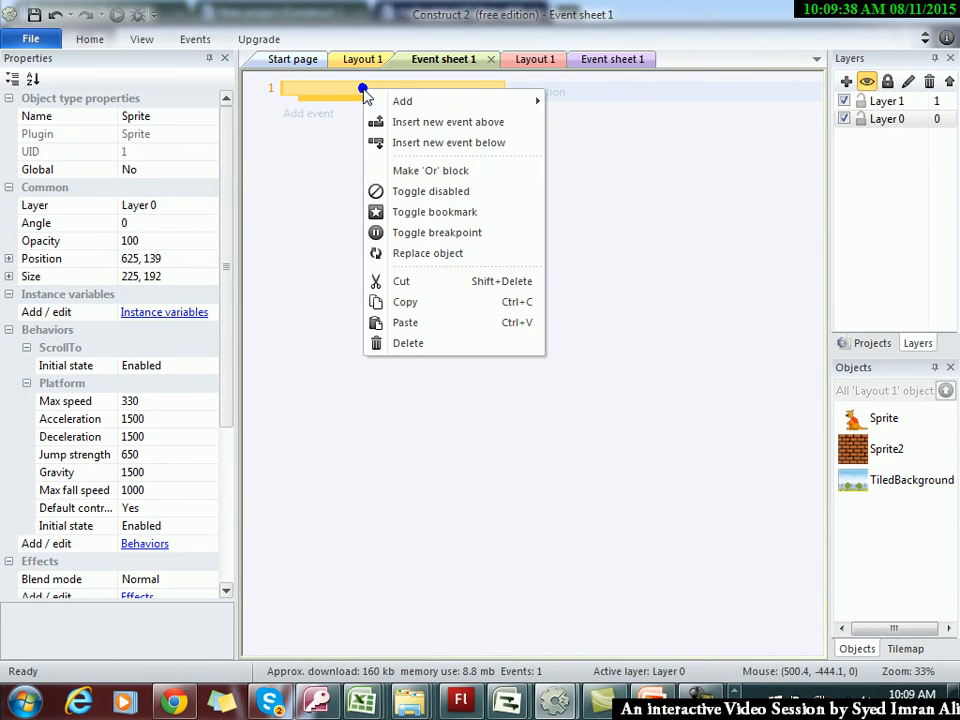
pyautogui.click(418, 290)
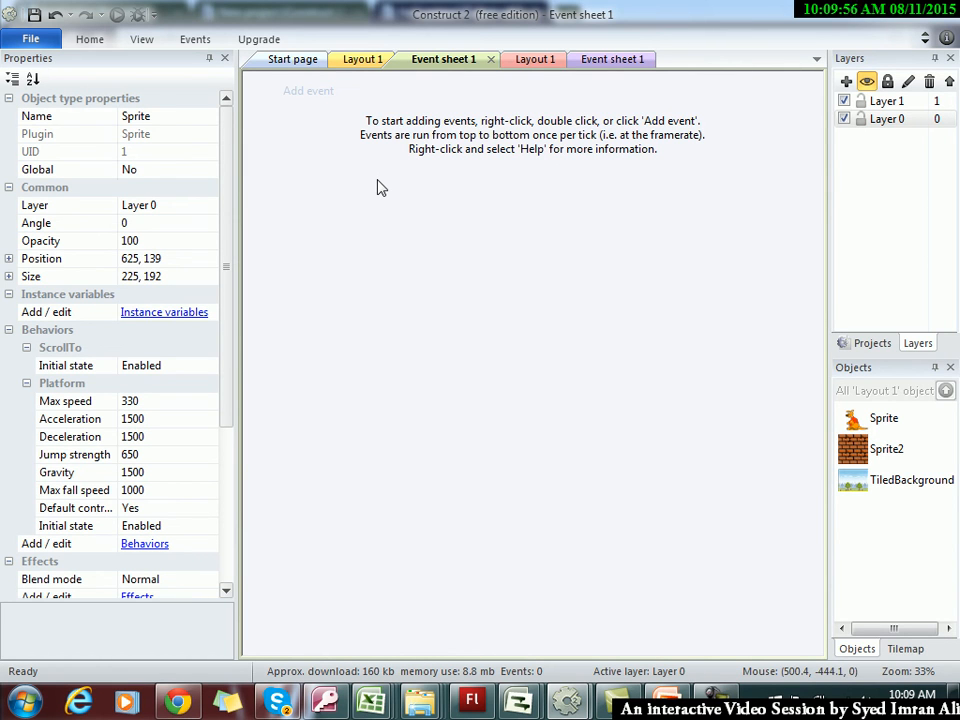
pyautogui.click(884, 478)
pyautogui.press('ctrl')
pyautogui.click(321, 92)
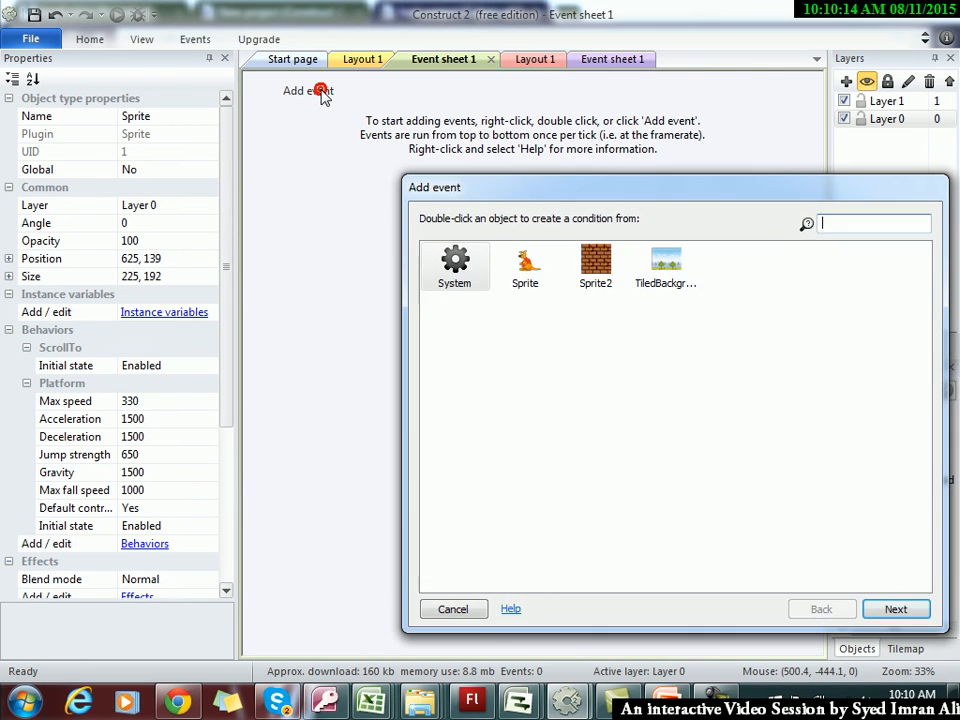
pyautogui.press('Escape')
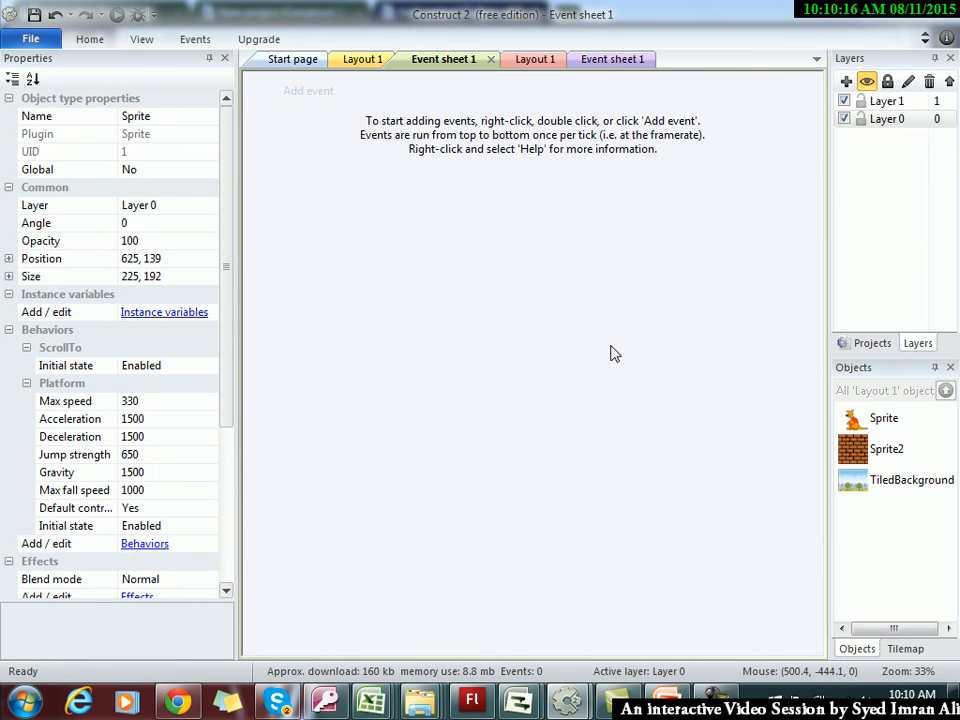
# Insert a Keyboard input object into the project so events can respond to key presses
pyautogui.rightClick(883, 581)
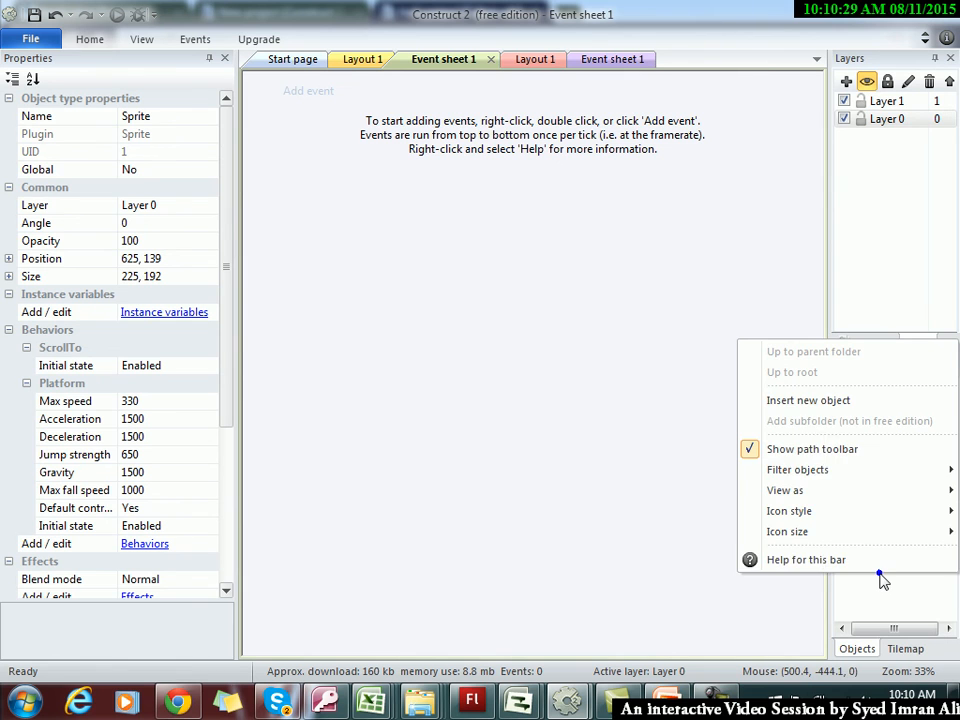
pyautogui.click(804, 402)
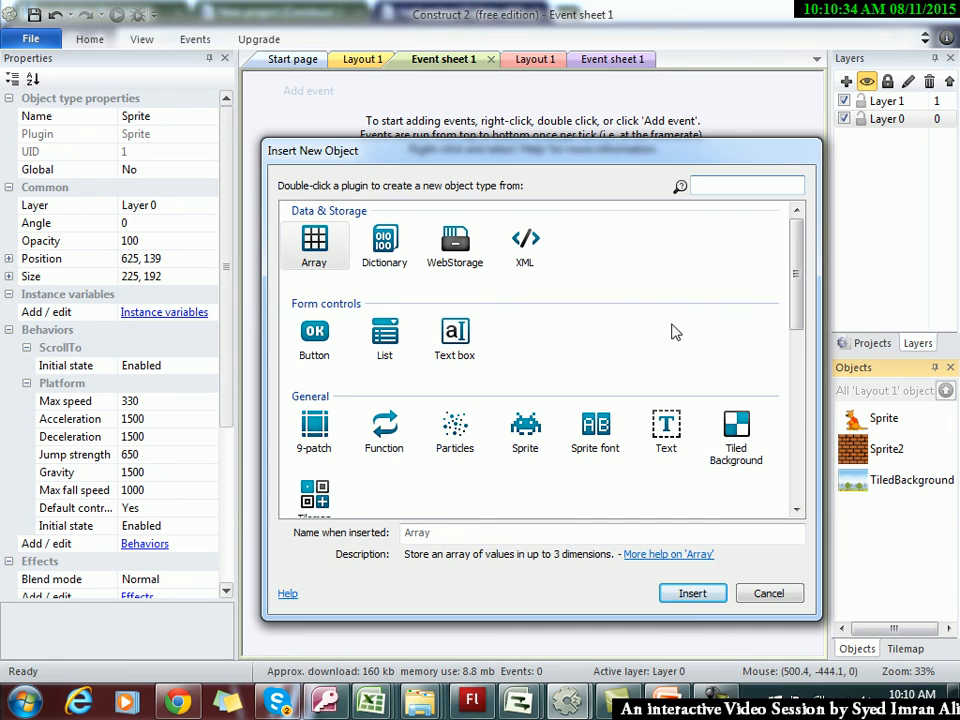
pyautogui.moveTo(797, 311); pyautogui.dragTo(797, 343)
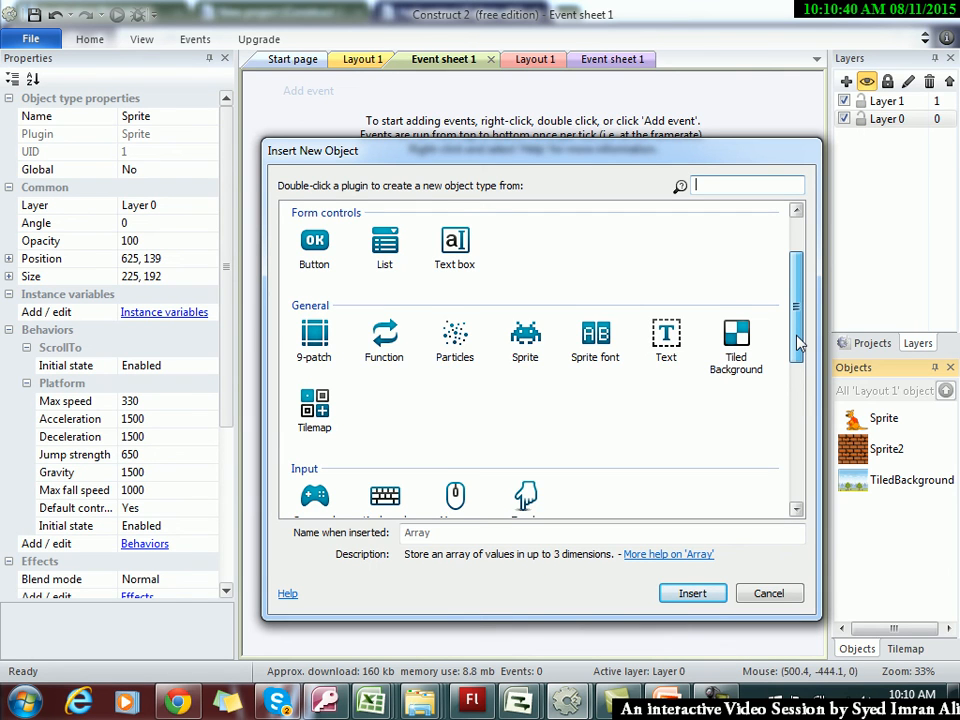
pyautogui.moveTo(800, 343); pyautogui.dragTo(800, 372)
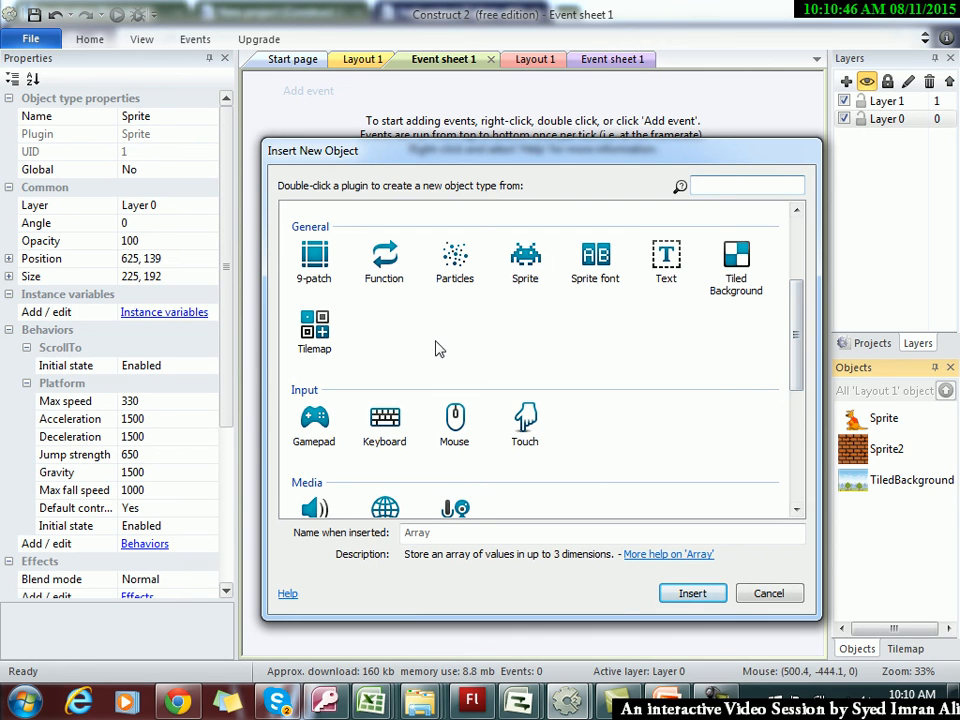
pyautogui.click(386, 420)
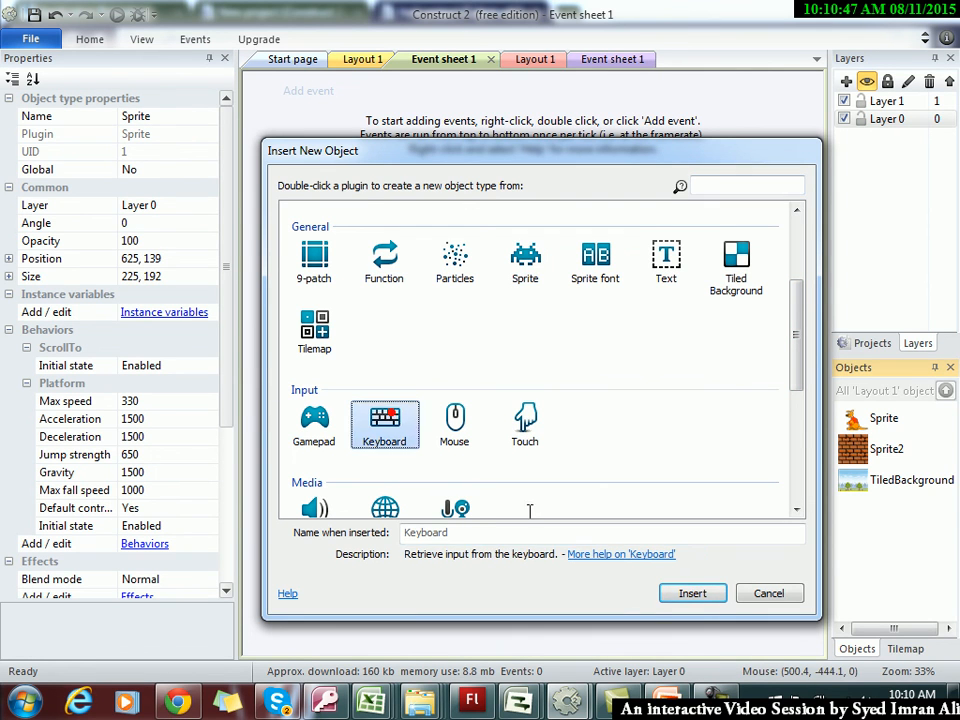
pyautogui.click(677, 596)
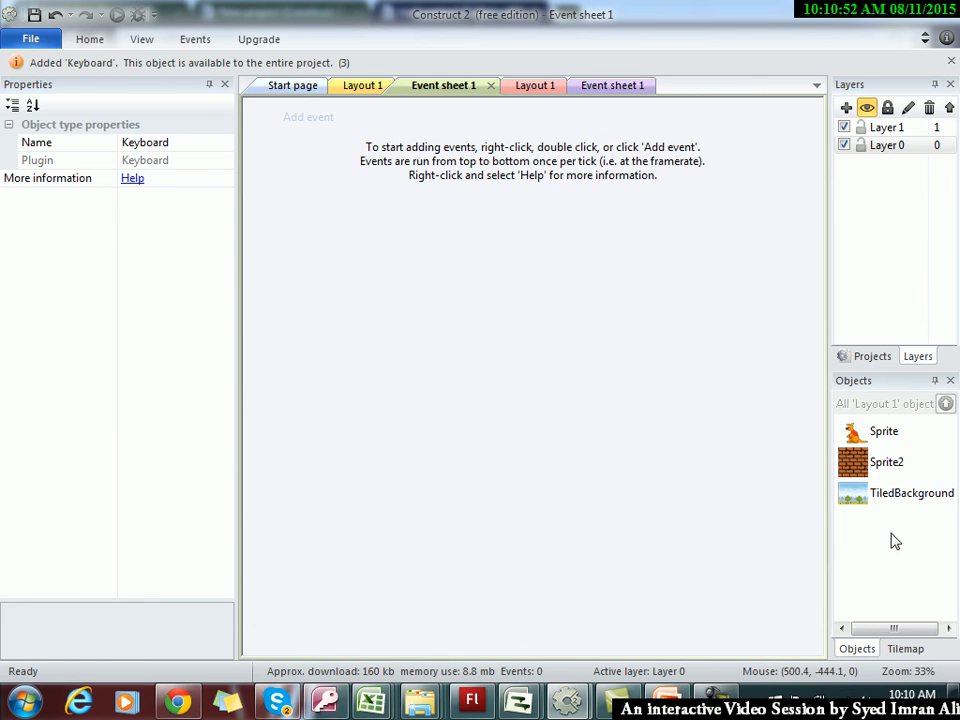
# Start a new event in Event sheet 1 using the Keyboard object's On key pressed condition
pyautogui.click(316, 117)
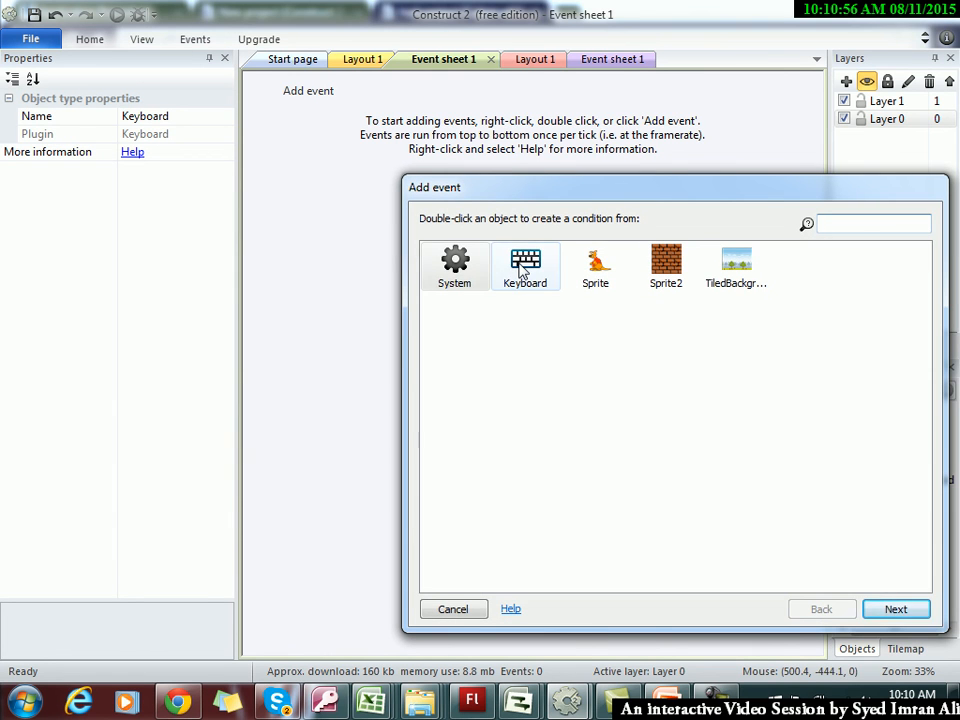
pyautogui.click(521, 268)
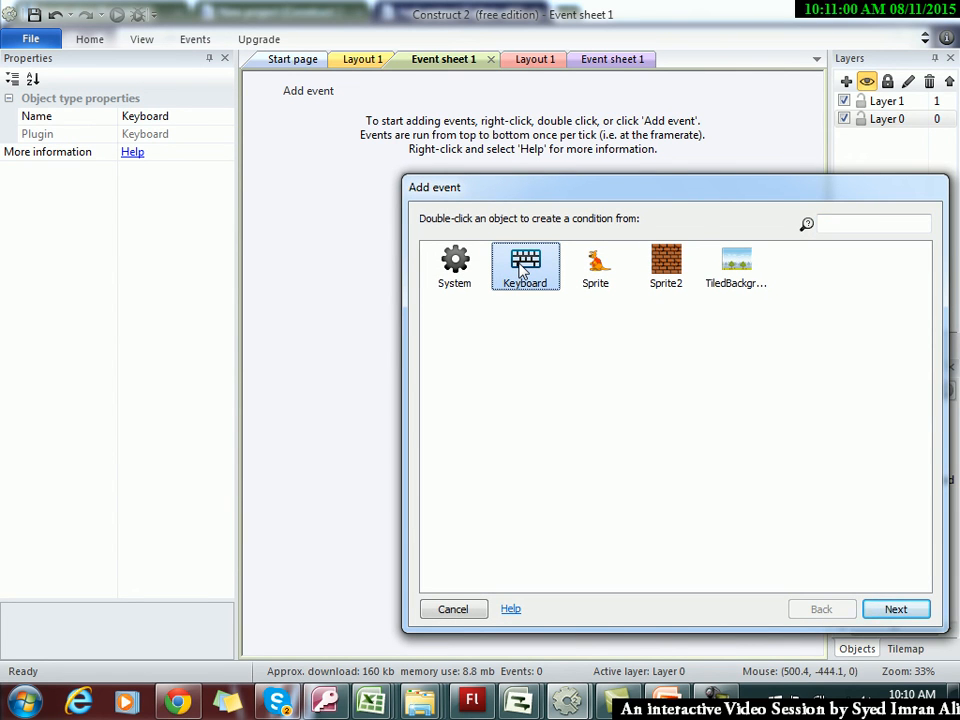
pyautogui.click(891, 612)
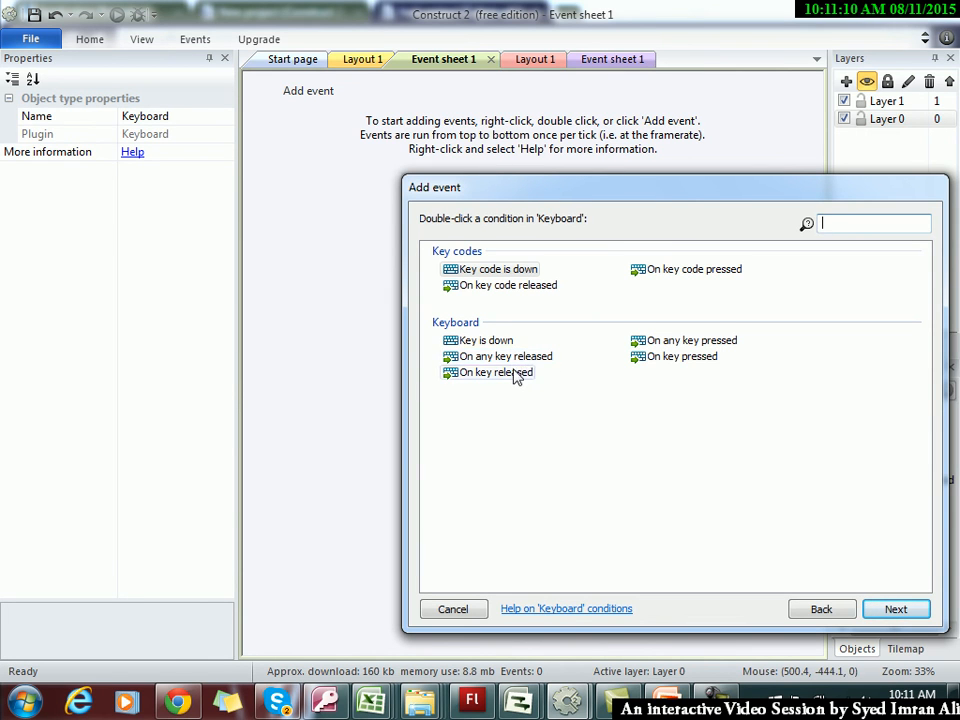
pyautogui.click(668, 362)
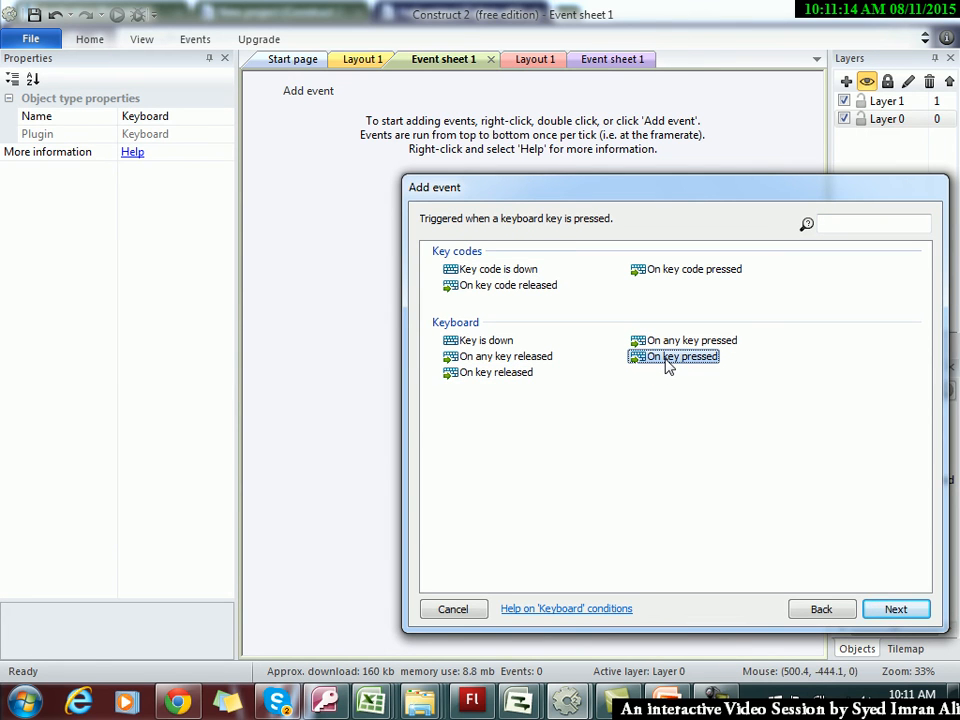
pyautogui.click(895, 612)
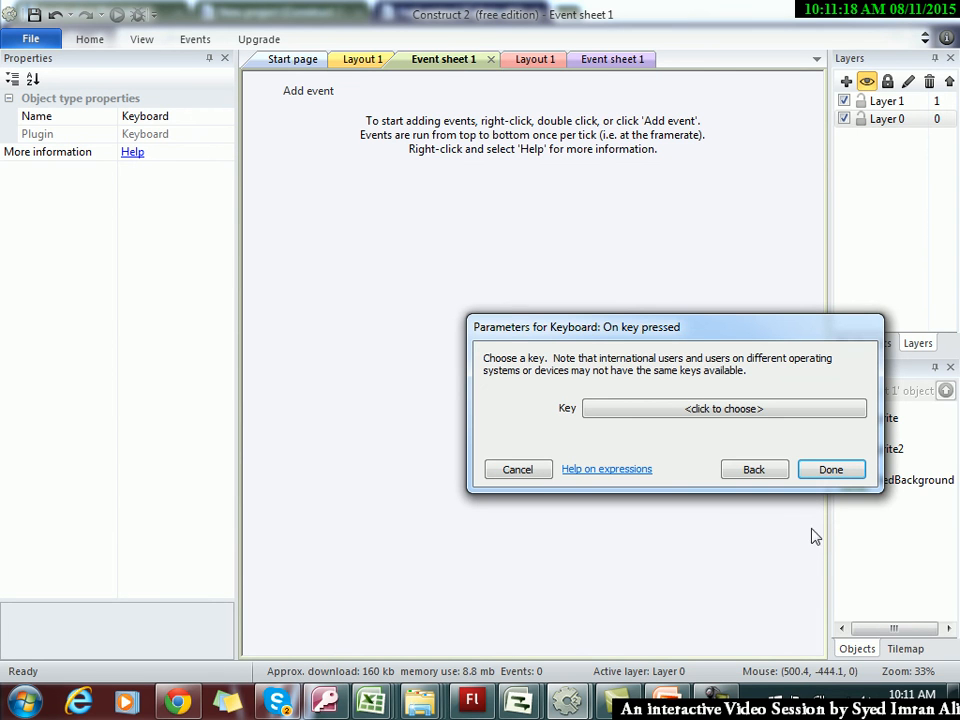
# Choose Right arrow as the key for the On key pressed condition and finish the event
pyautogui.click(760, 414)
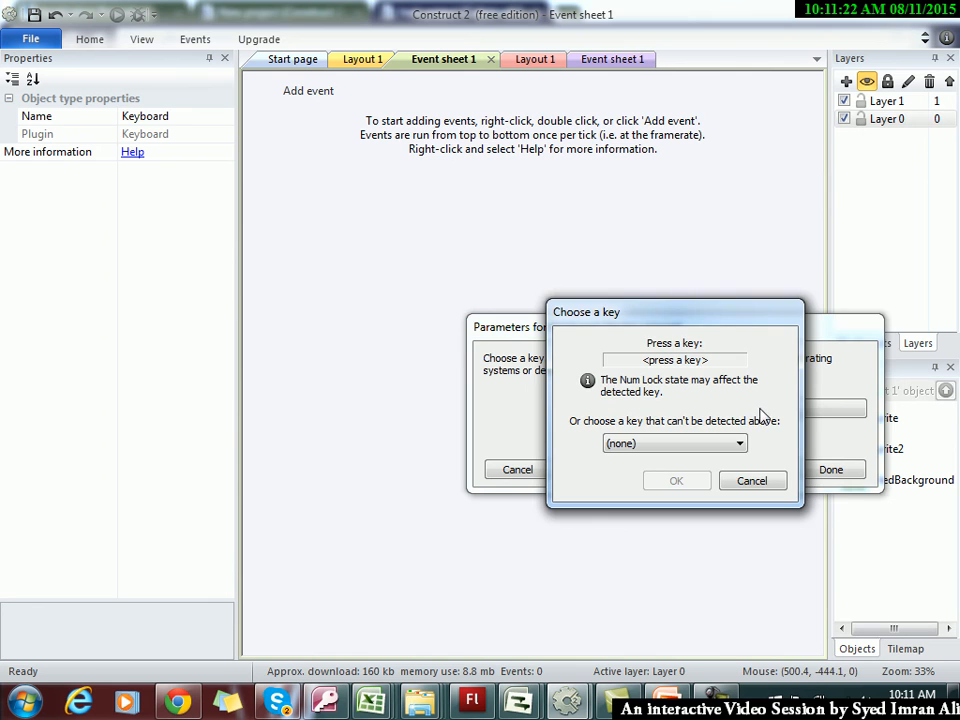
pyautogui.press('Escape')
pyautogui.click(760, 412)
pyautogui.press('Right')
pyautogui.press('Left')
pyautogui.press('Up')
pyautogui.press('Down')
pyautogui.press('Right')
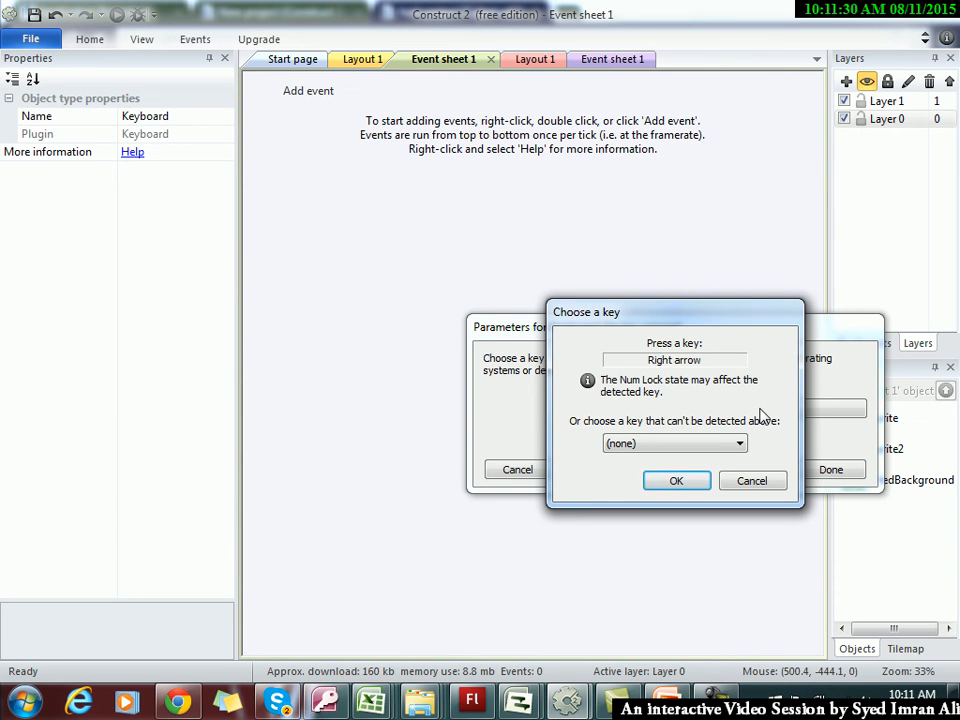
pyautogui.press('Left')
pyautogui.press('Right')
pyautogui.click(684, 486)
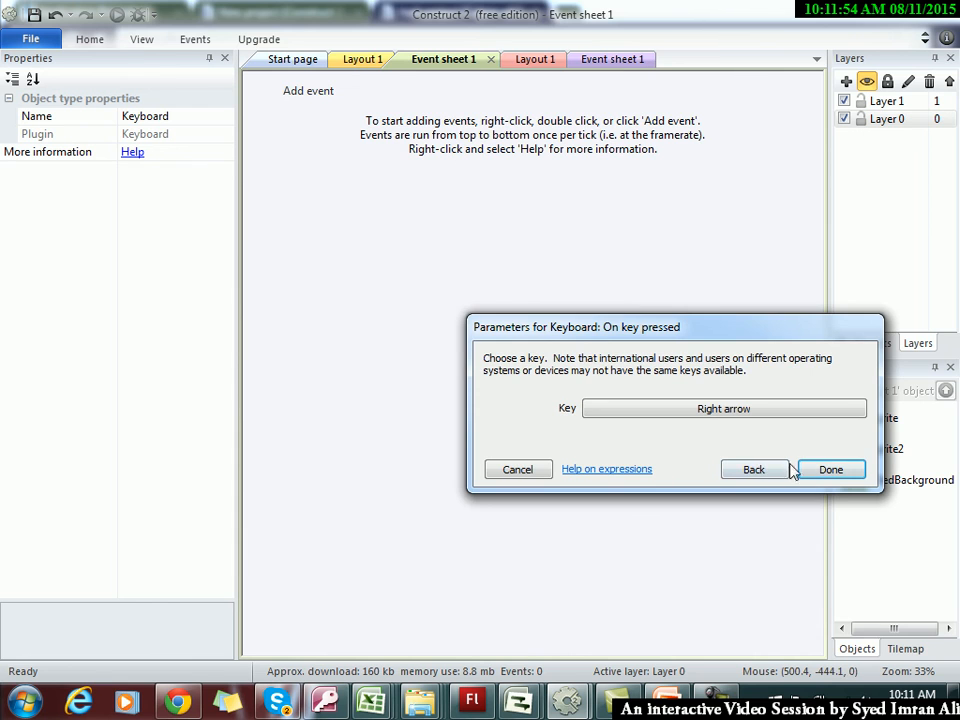
pyautogui.click(812, 470)
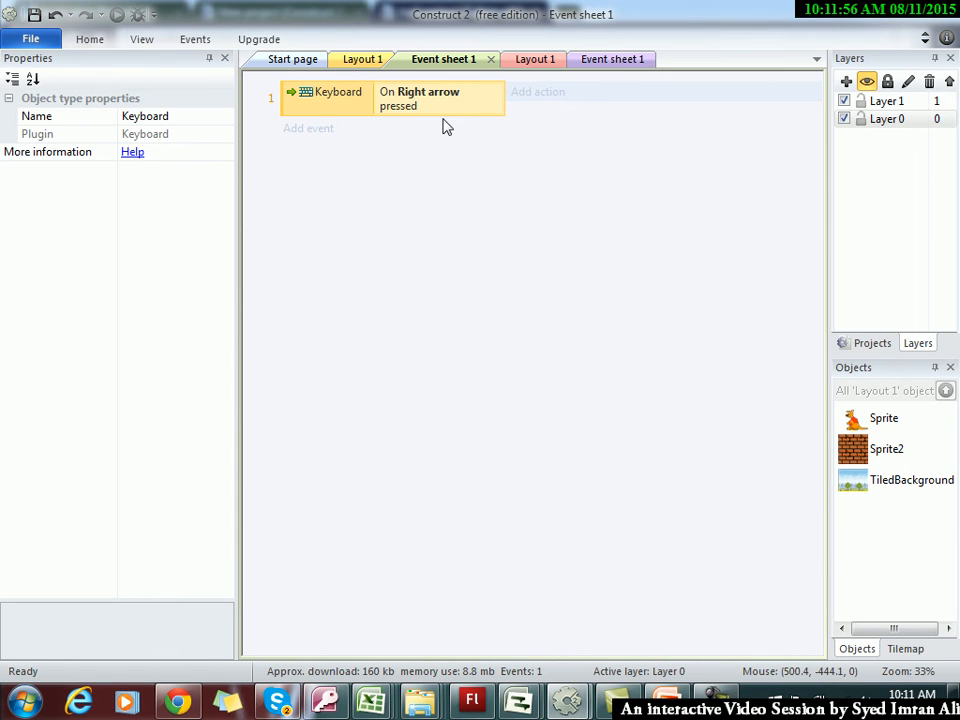
# Add a Set mirrored action for the kangaroo Sprite to the Right arrow event, with the state Mirrored
pyautogui.click(515, 104)
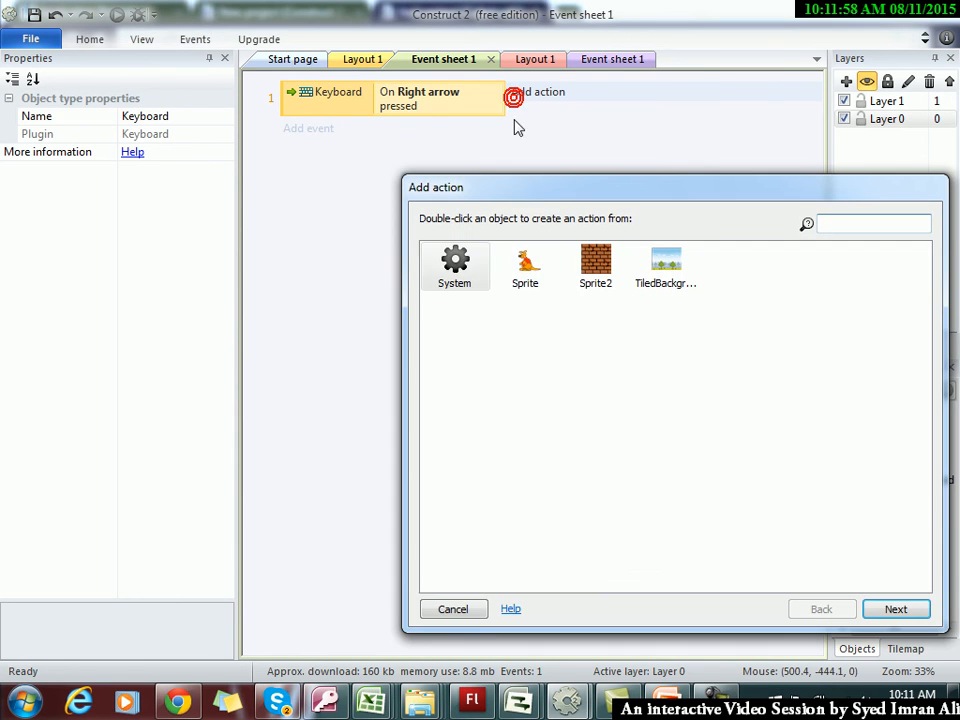
pyautogui.click(512, 281)
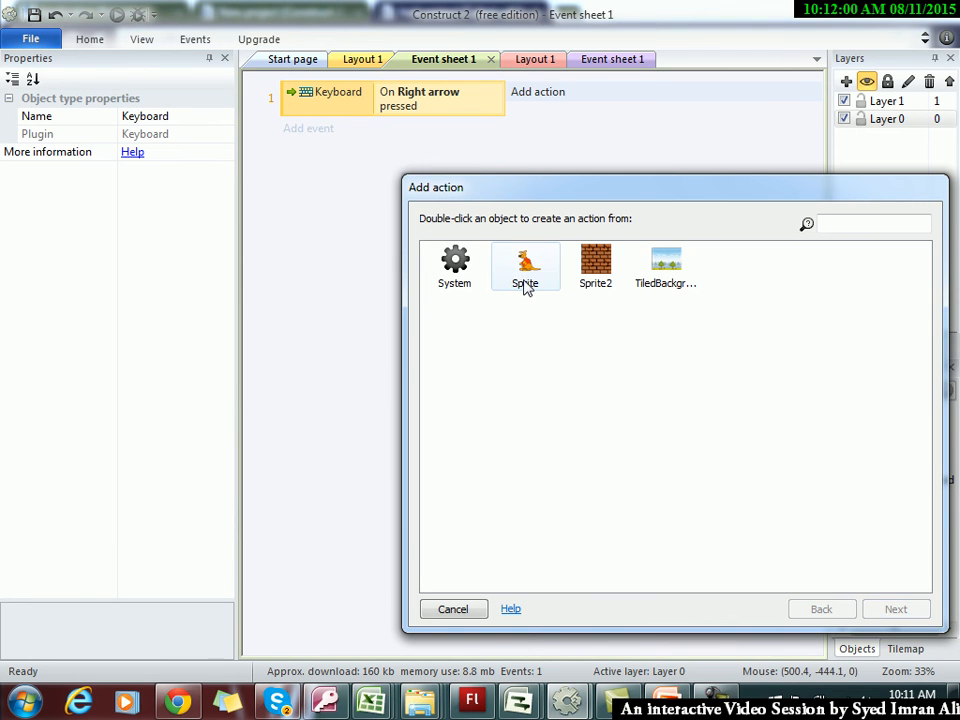
pyautogui.click(880, 609)
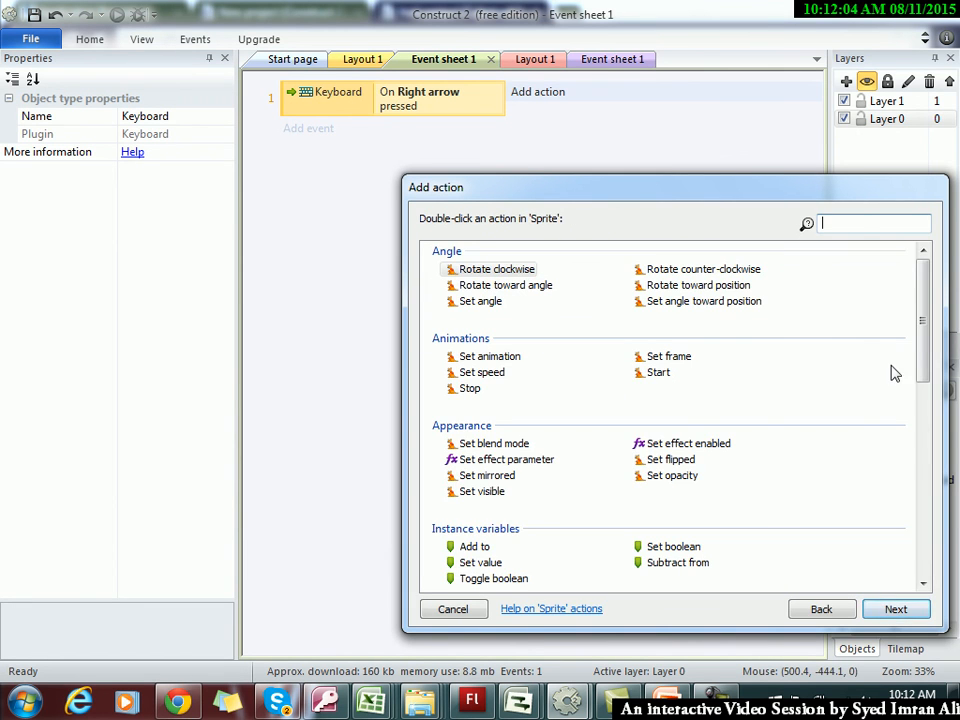
pyautogui.moveTo(921, 330)
pyautogui.mouseDown()
pyautogui.moveTo(931, 454)
pyautogui.moveTo(929, 326)
pyautogui.mouseUp()
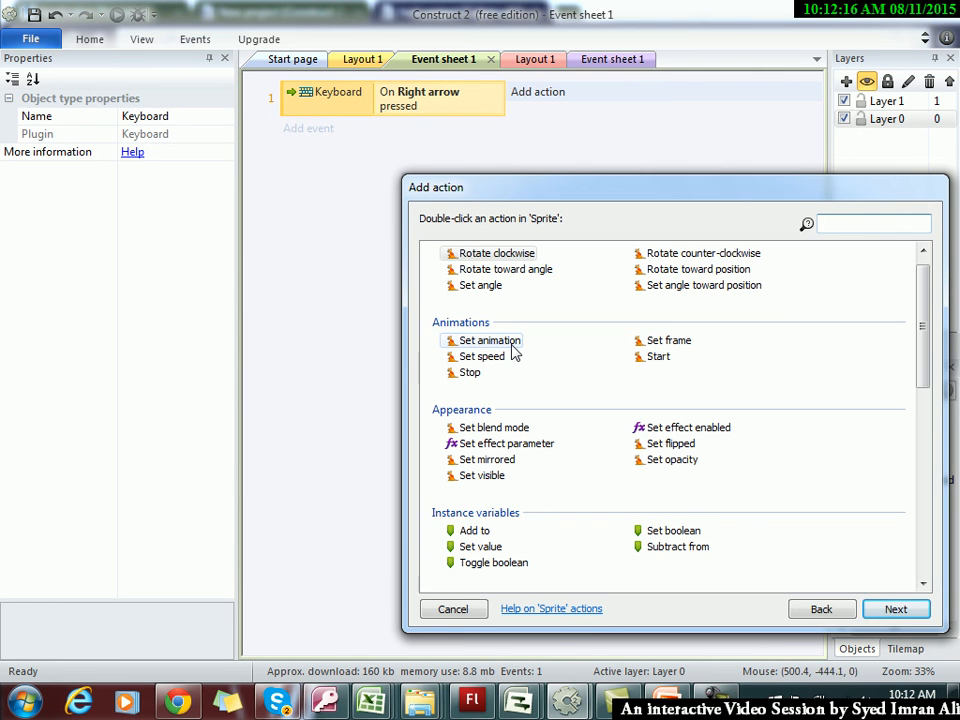
pyautogui.click(490, 459)
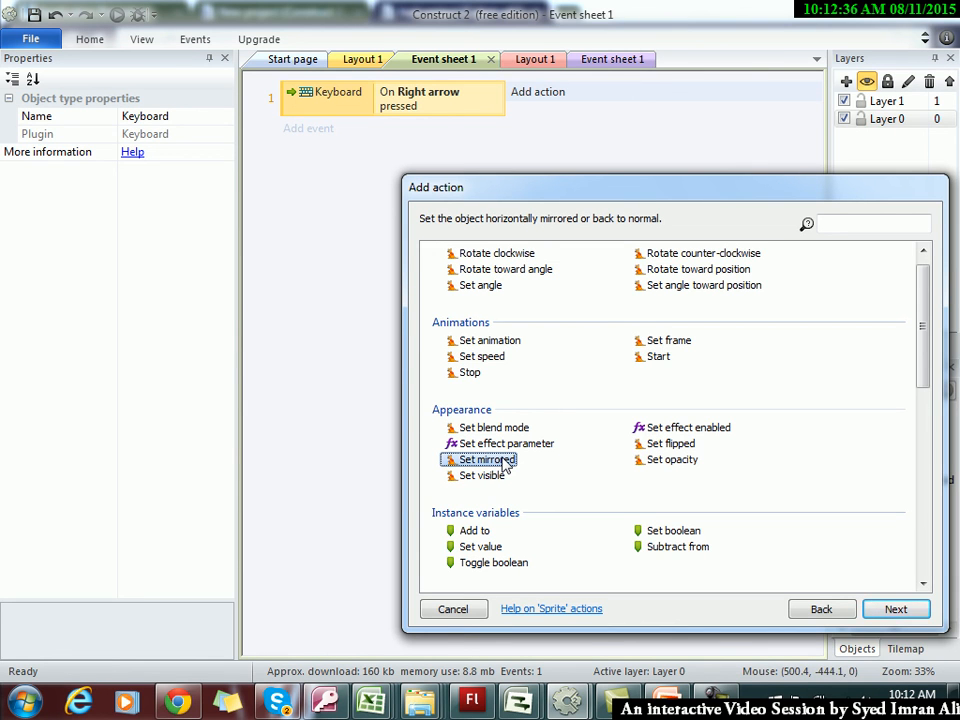
pyautogui.click(893, 610)
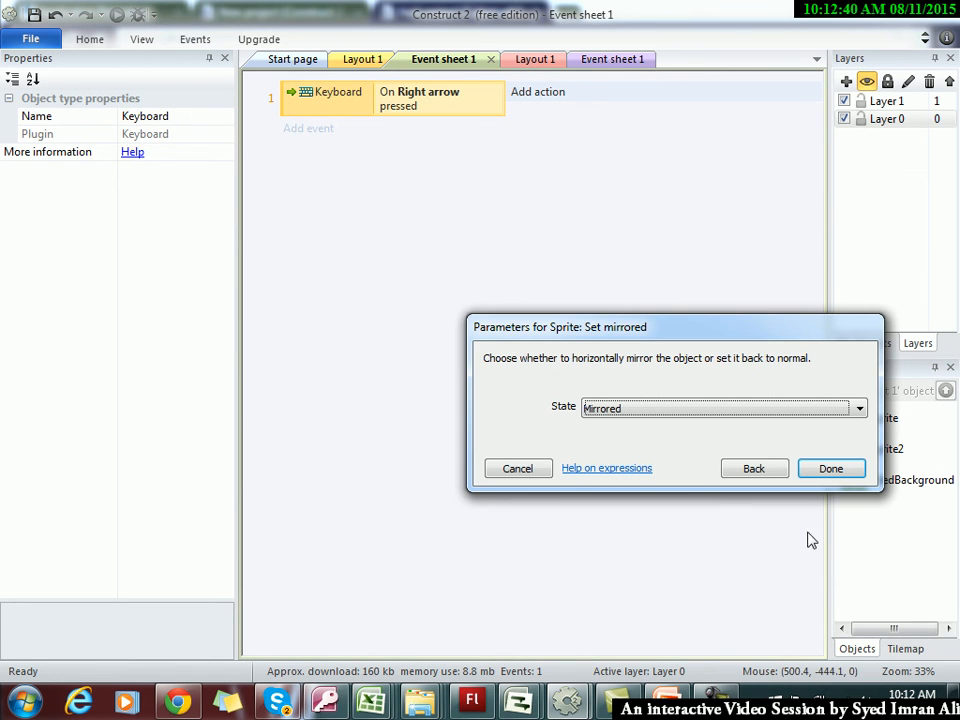
pyautogui.click(797, 409)
pyautogui.click(800, 427)
pyautogui.click(831, 470)
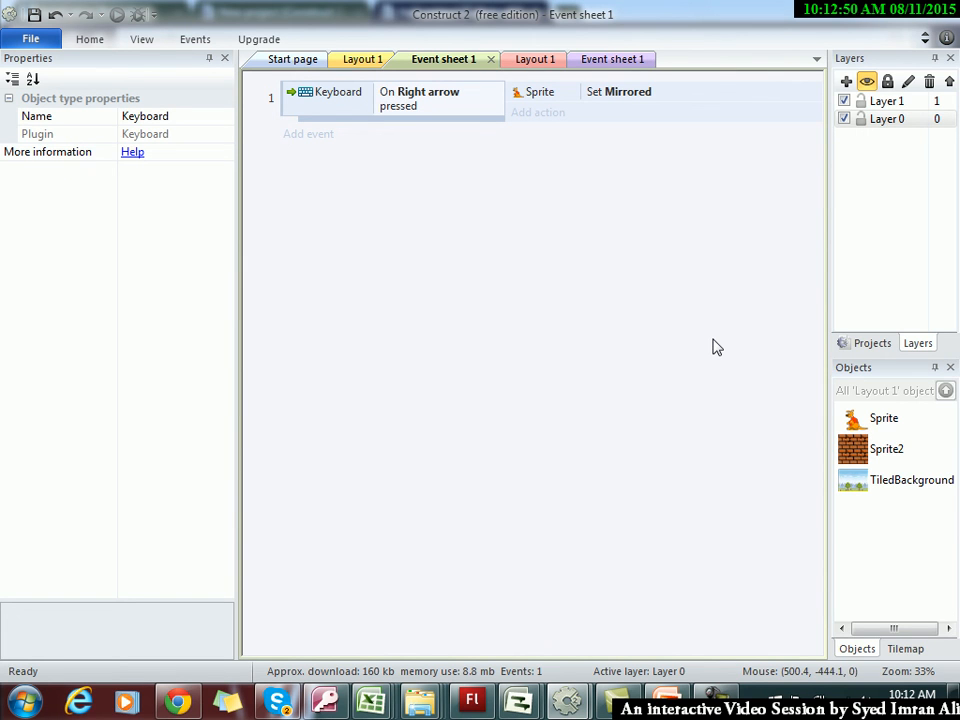
# Run Layout 1, test the kangaroo moving left and right on the upper brick block, and return to the layout editor
pyautogui.click(531, 60)
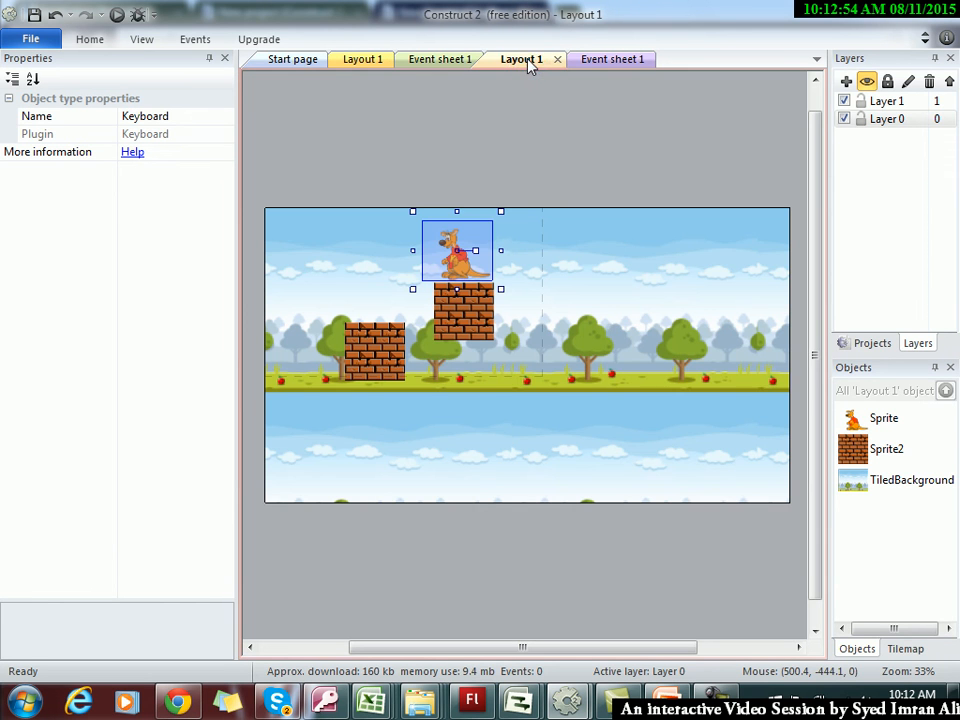
pyautogui.click(438, 60)
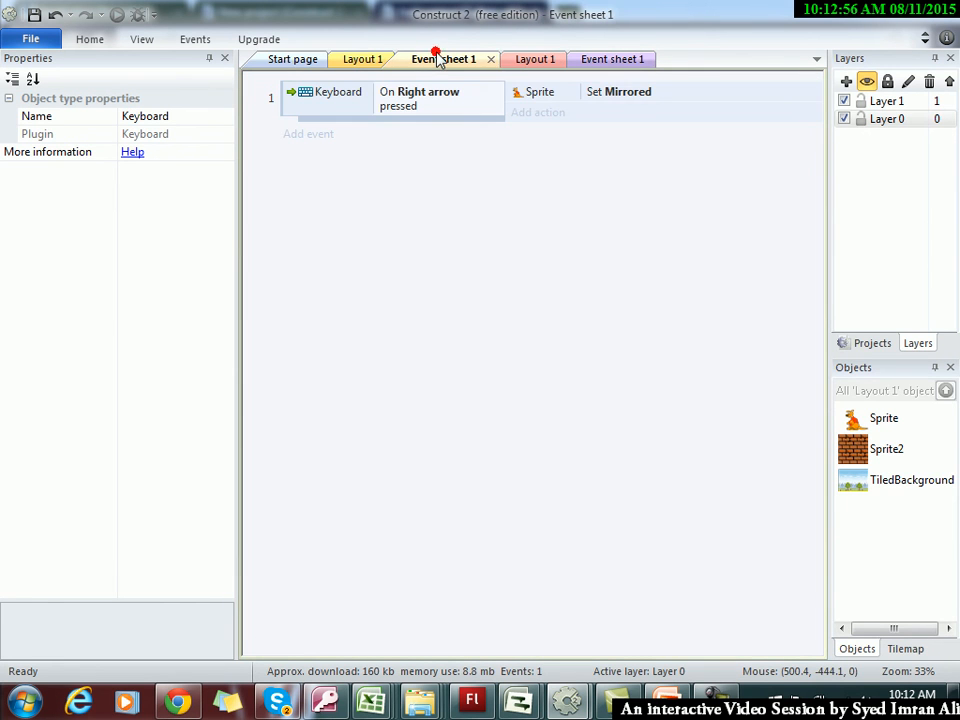
pyautogui.click(520, 62)
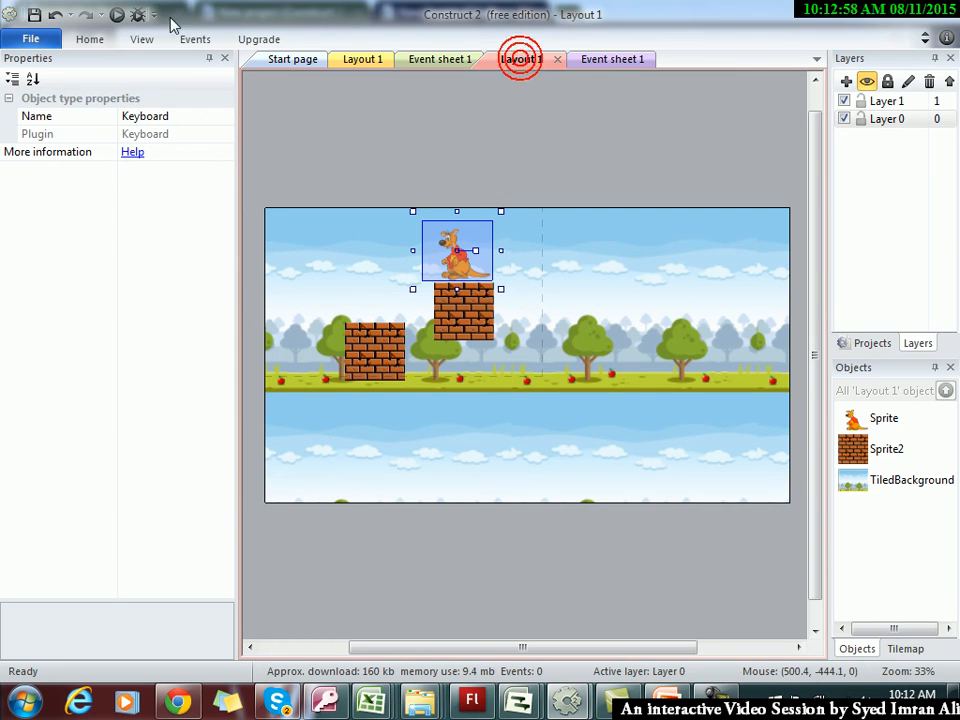
pyautogui.click(117, 16)
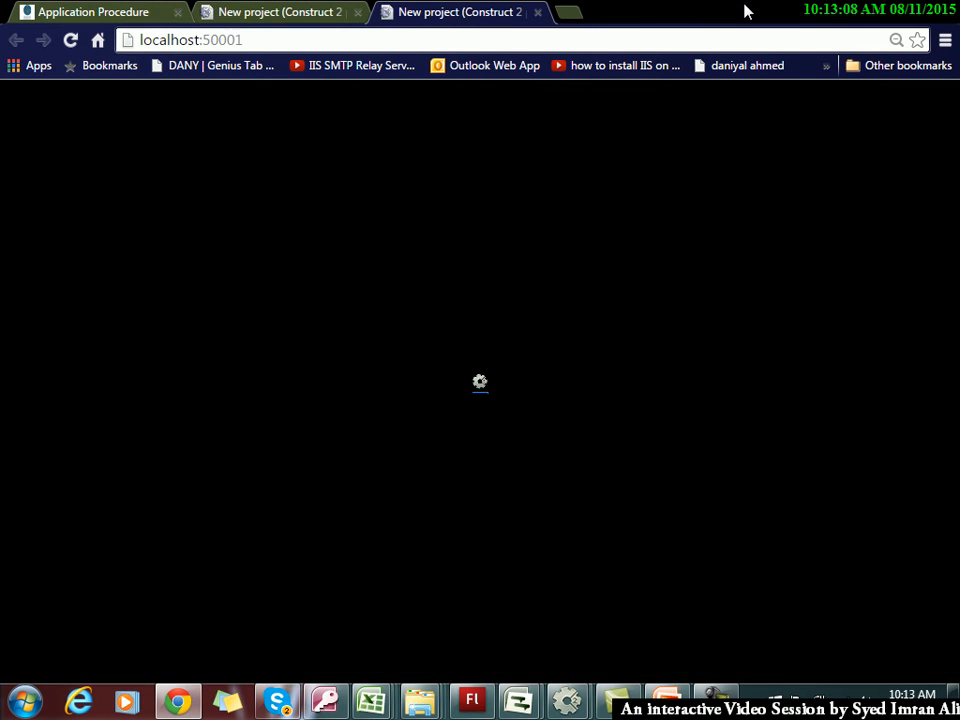
pyautogui.press('Left')
pyautogui.press('Right')
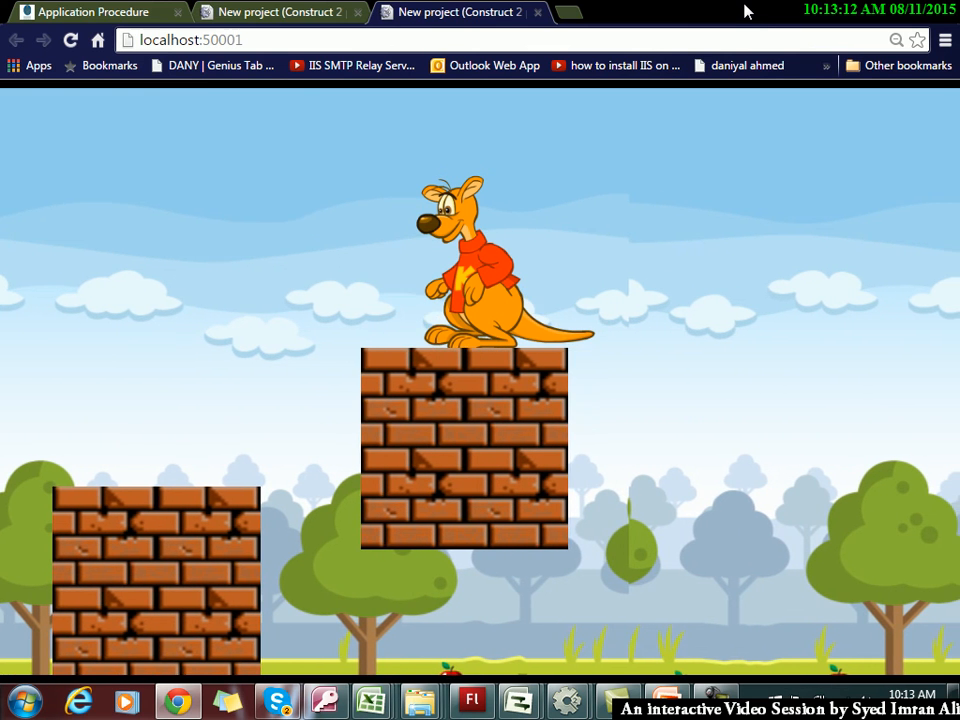
pyautogui.press('Left')
pyautogui.press('Right')
pyautogui.press('Left')
pyautogui.press('Left')
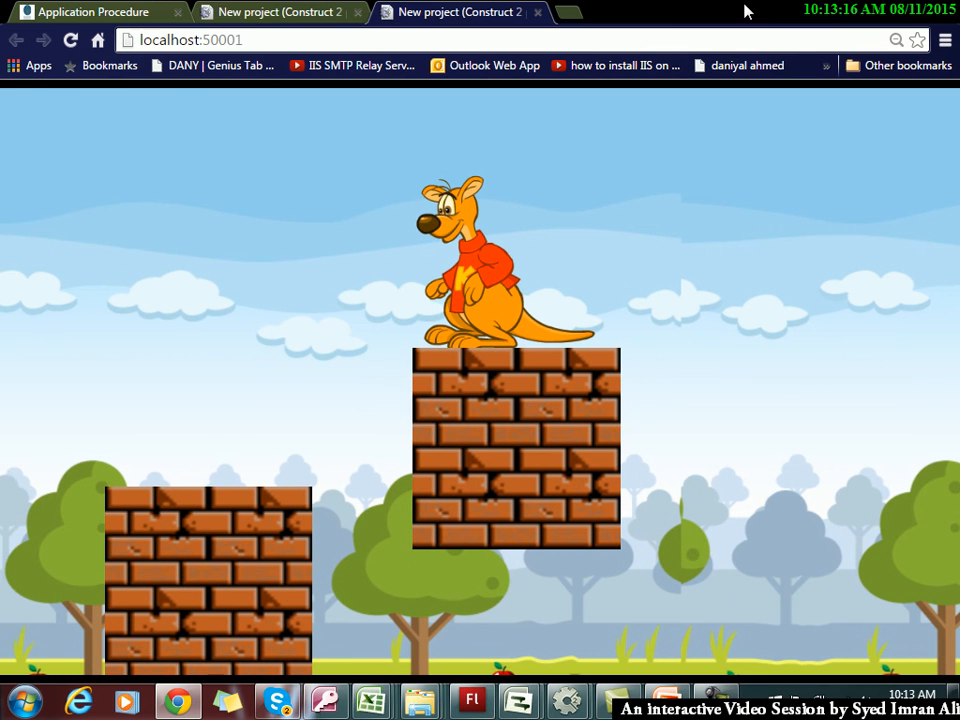
pyautogui.hotkey('alt', 'Tab')
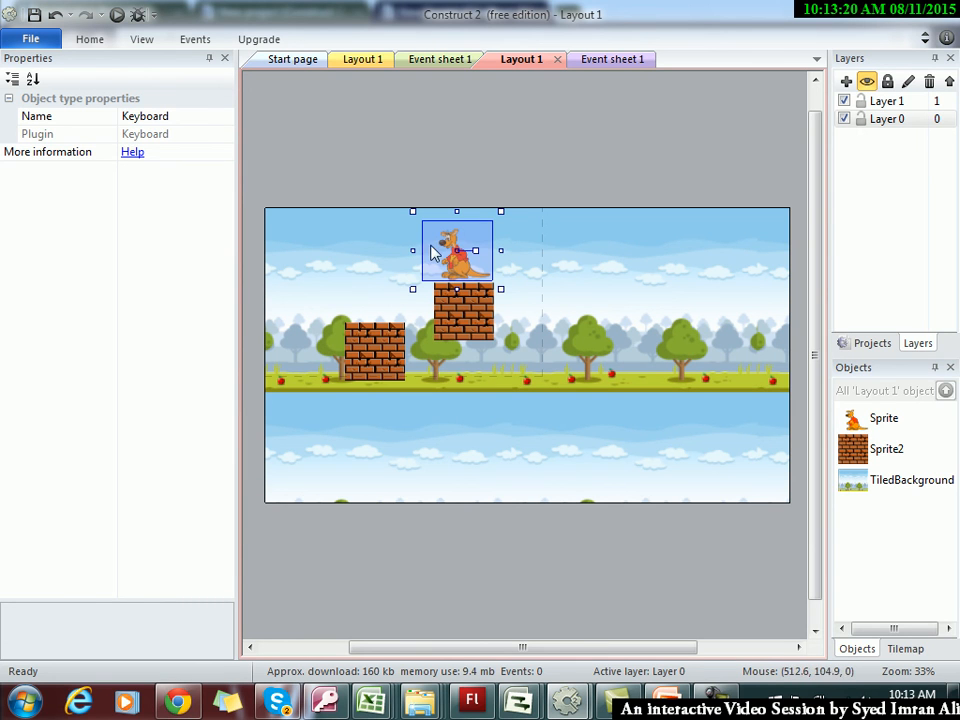
# Change the key in Event sheet 1's On key pressed condition to Left arrow
pyautogui.click(430, 60)
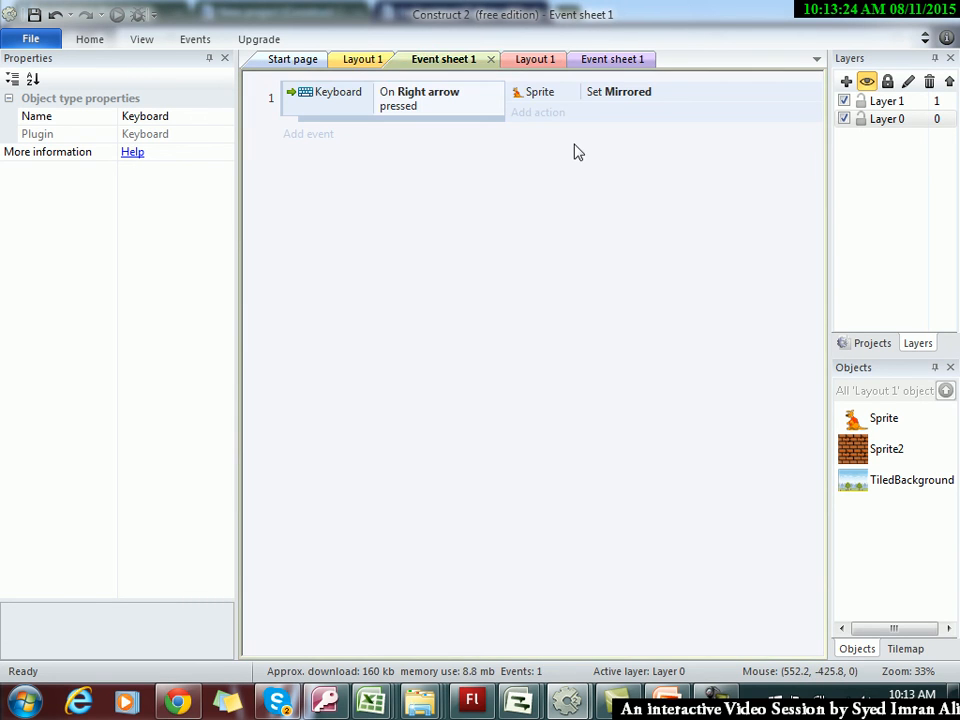
pyautogui.click(423, 108)
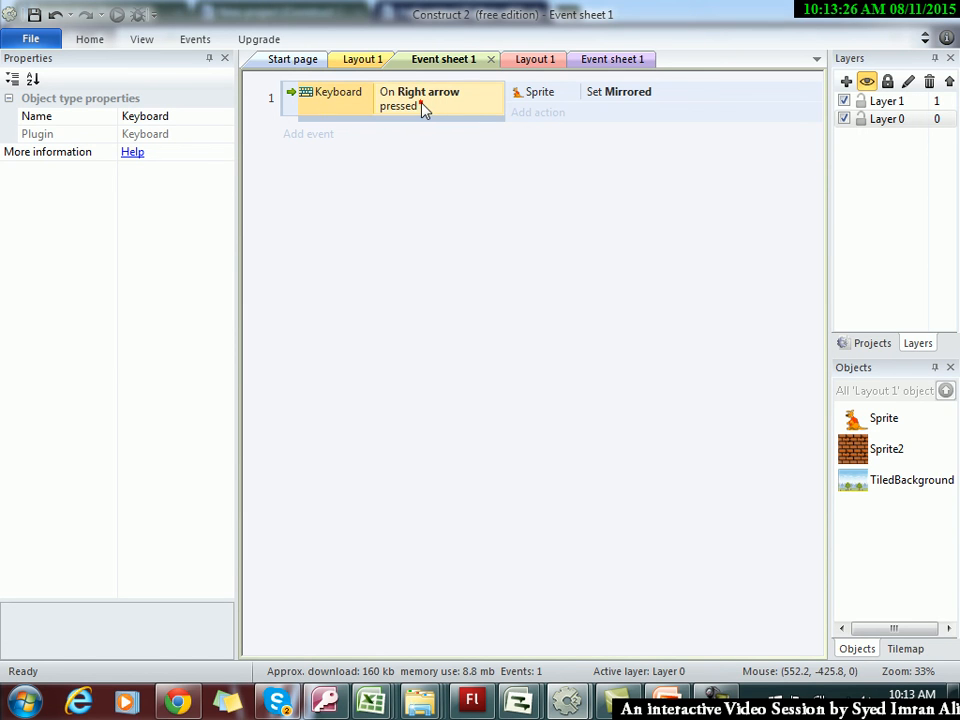
pyautogui.doubleClick(423, 106)
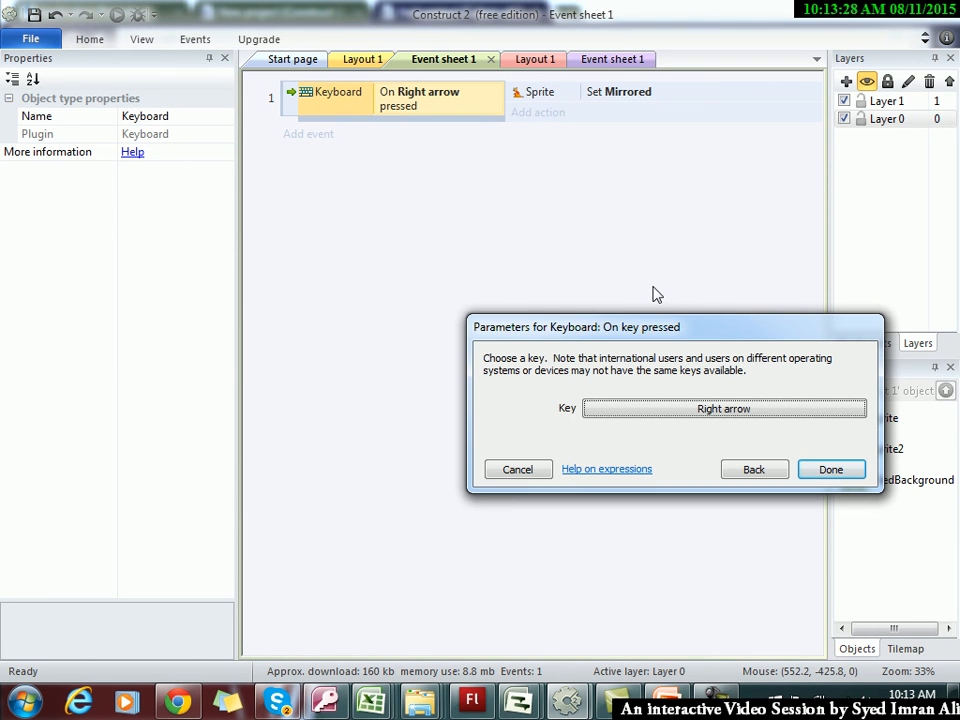
pyautogui.press('Left')
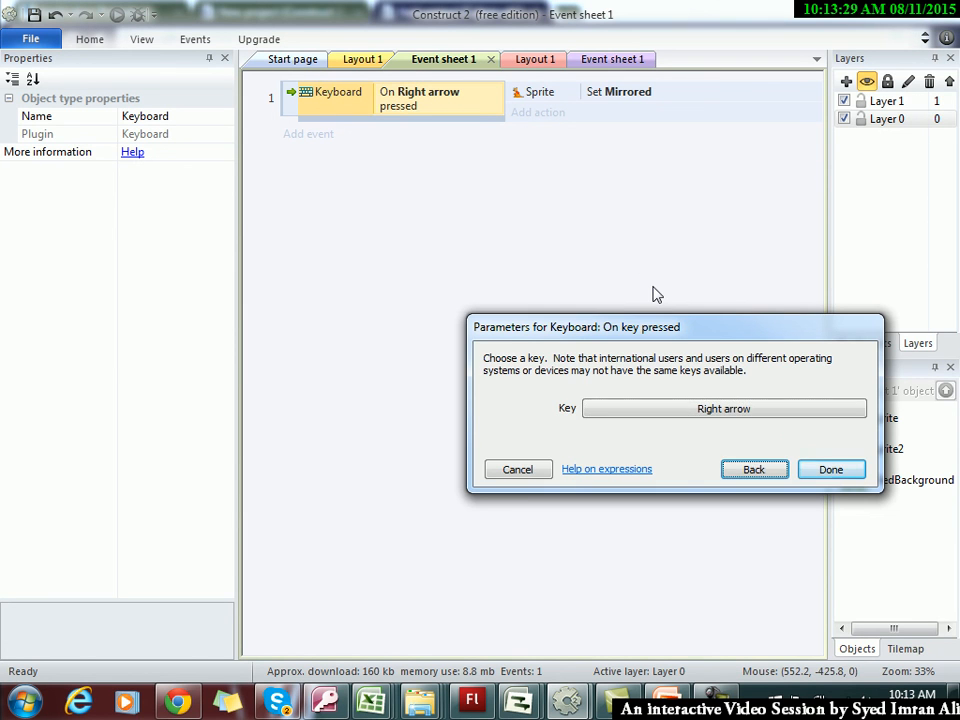
pyautogui.click(782, 421)
pyautogui.press('Left')
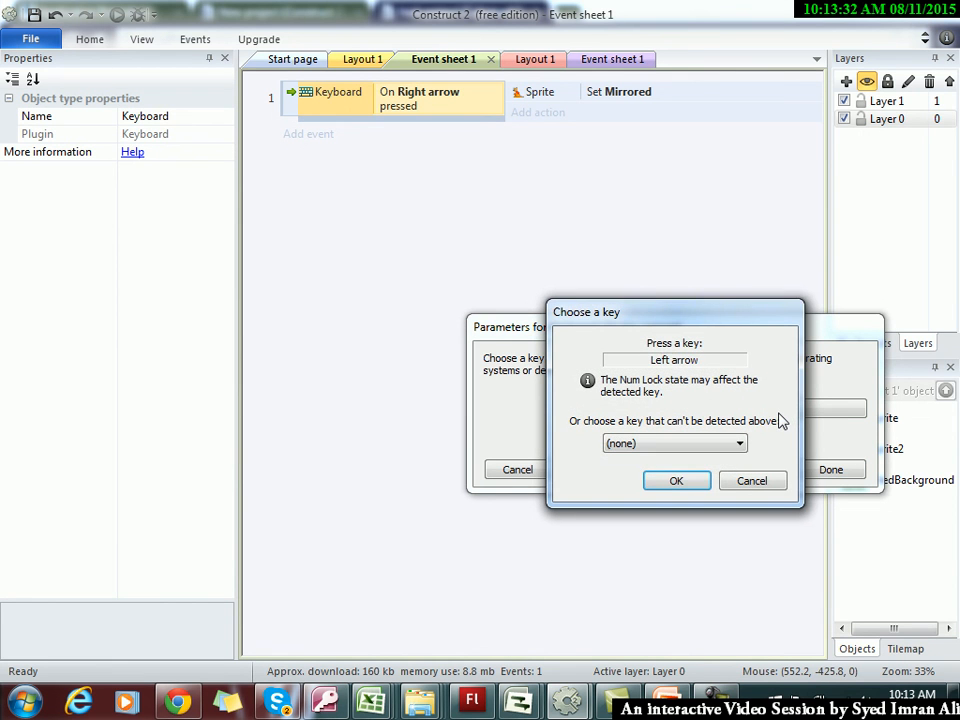
pyautogui.click(677, 482)
pyautogui.click(824, 474)
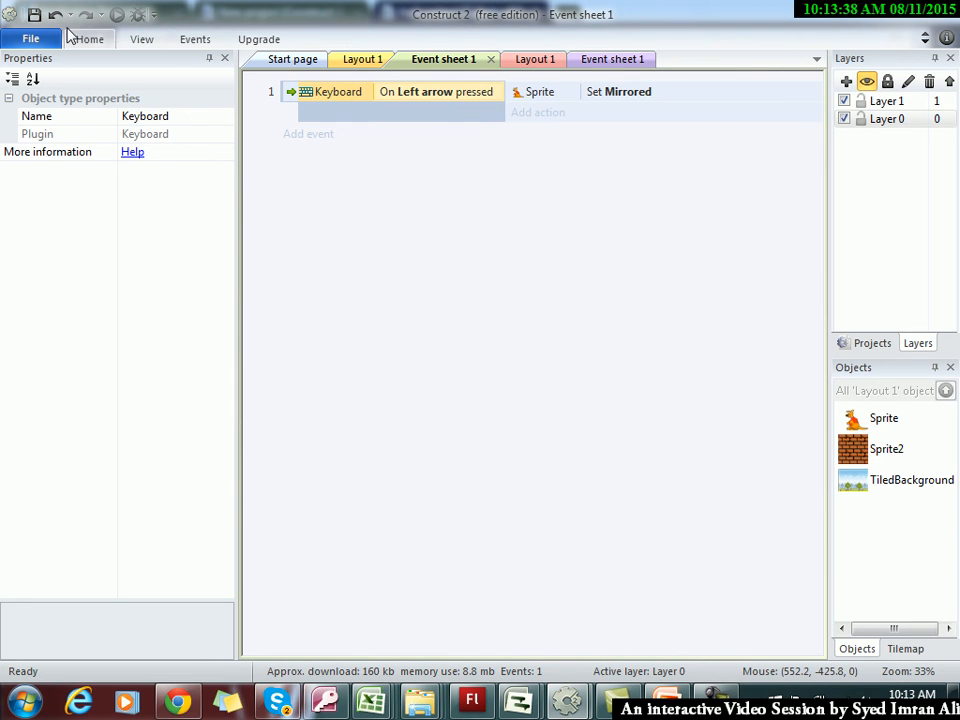
# Close the empty duplicate Event sheet 1 and show the zoomed-out Layout 1
pyautogui.click(521, 60)
pyautogui.click(607, 60)
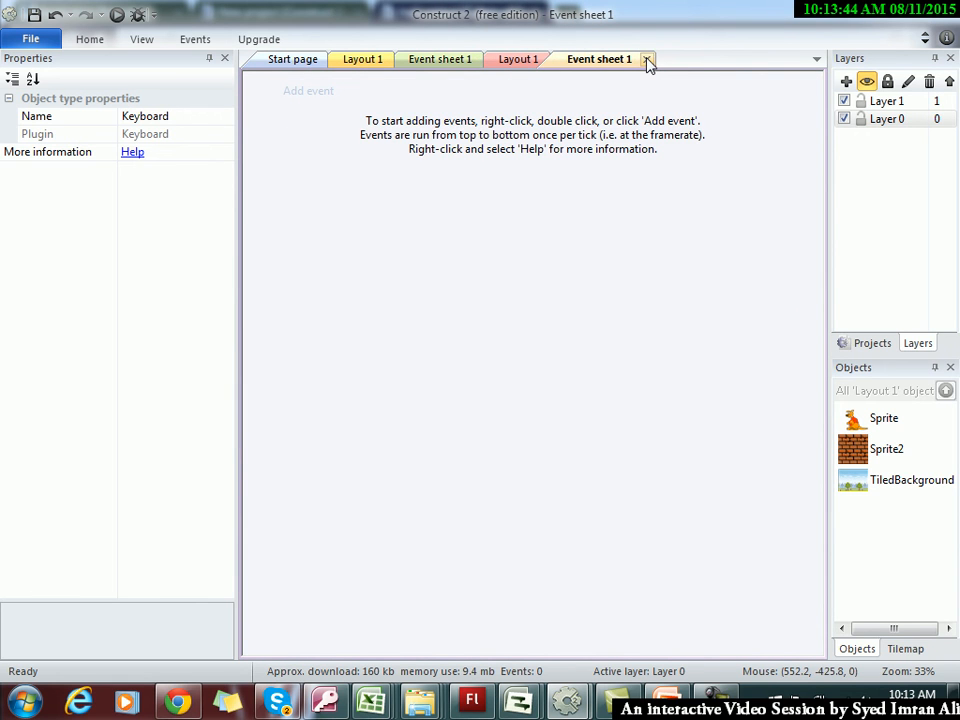
pyautogui.click(646, 59)
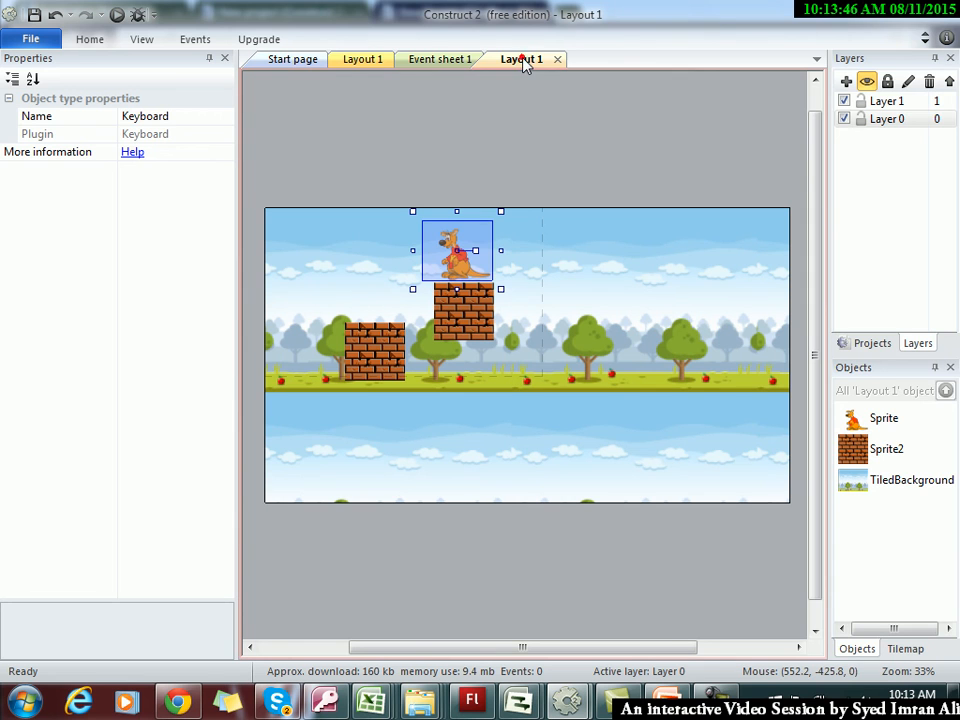
pyautogui.click(522, 60)
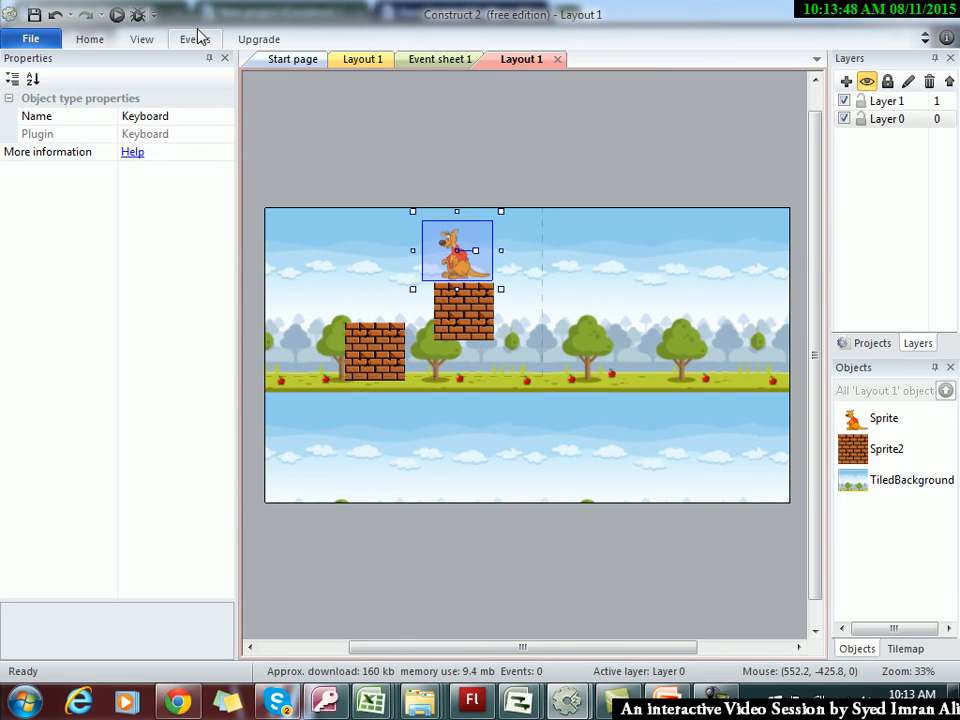
# Close the zoomed-in Layout 1 and the Event sheet 1 containing the Left arrow event
pyautogui.click(347, 60)
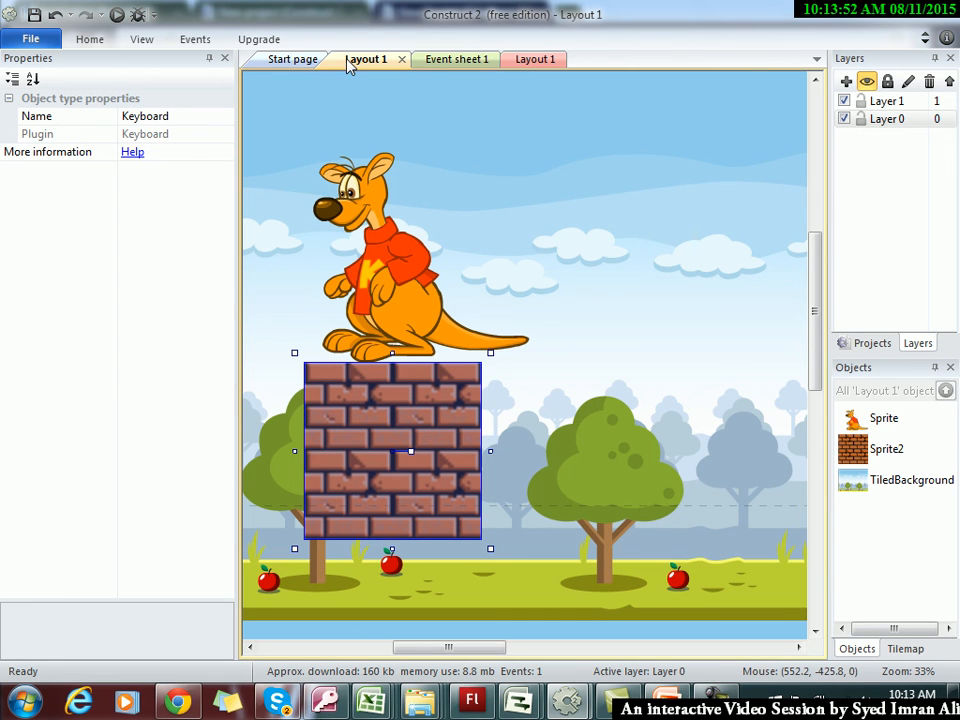
pyautogui.click(446, 62)
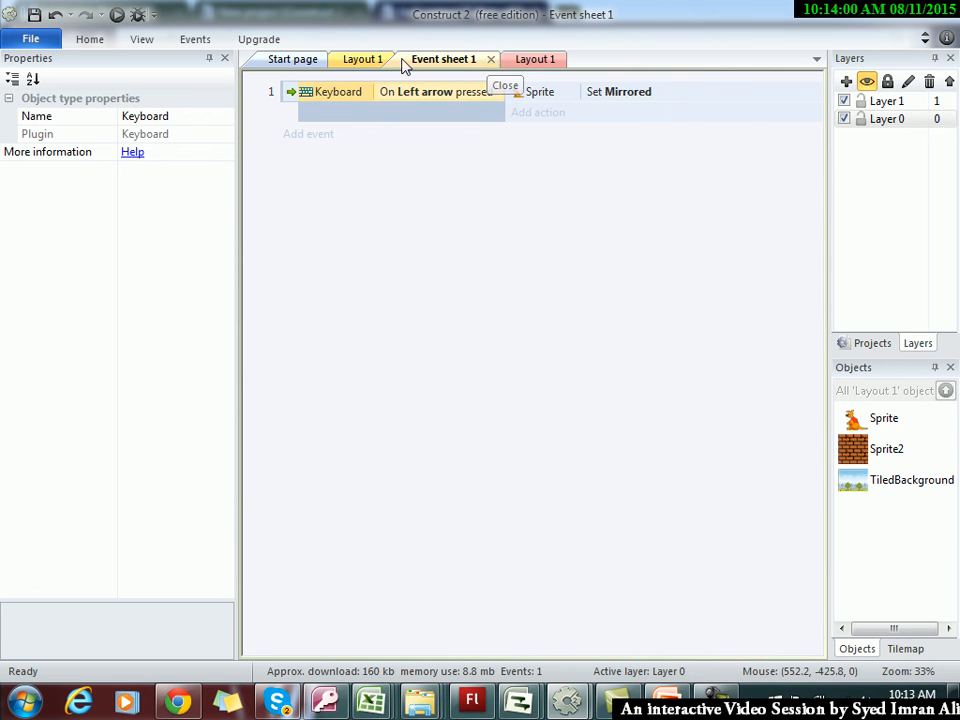
pyautogui.click(364, 60)
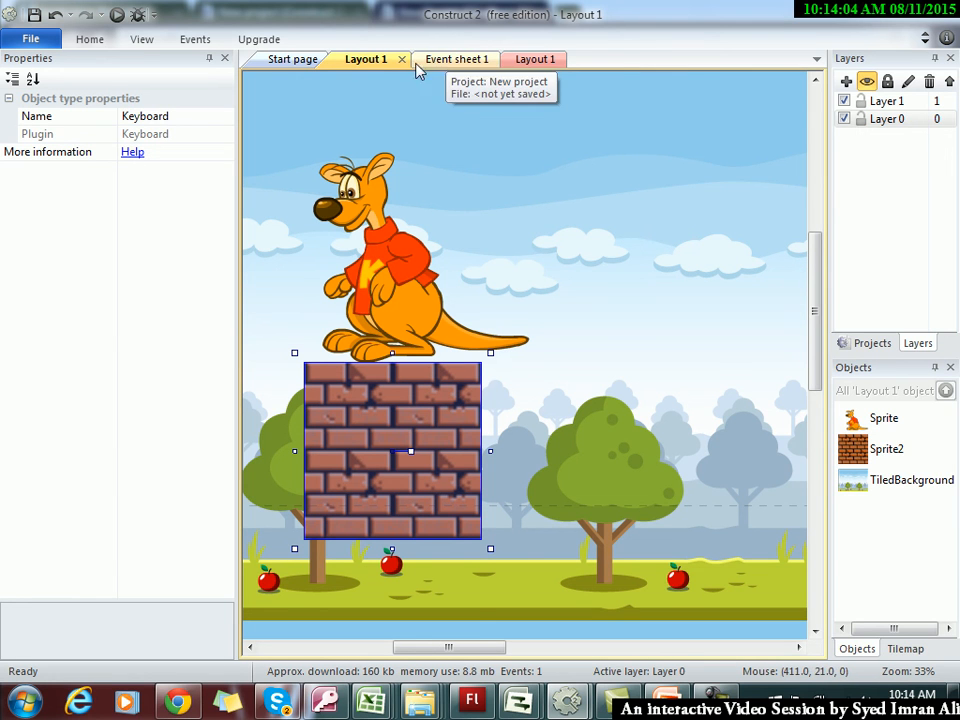
pyautogui.click(400, 61)
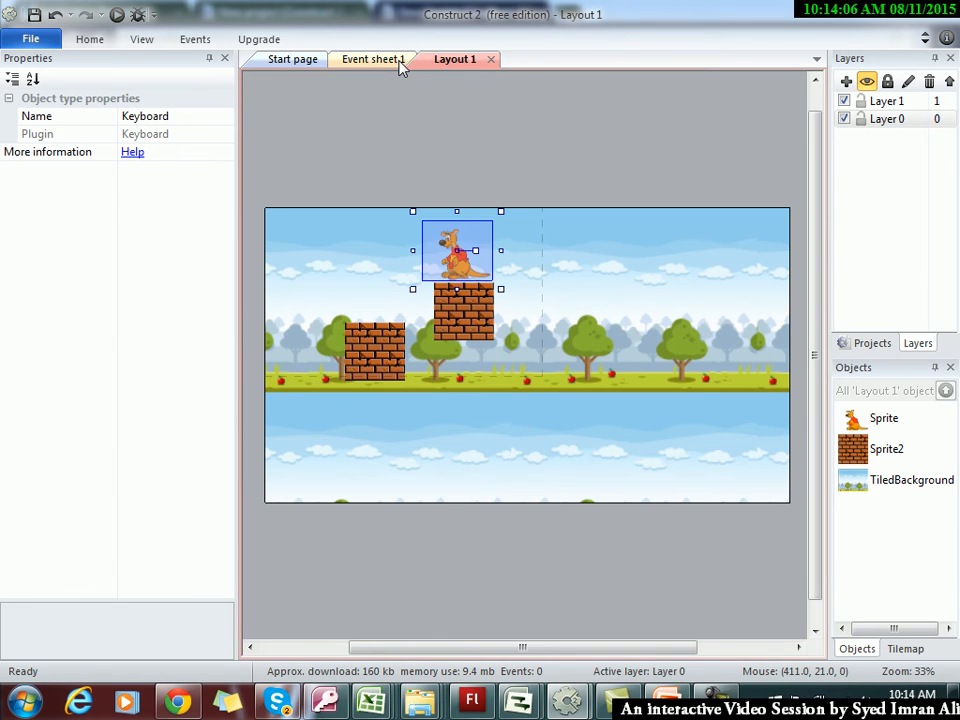
pyautogui.click(399, 62)
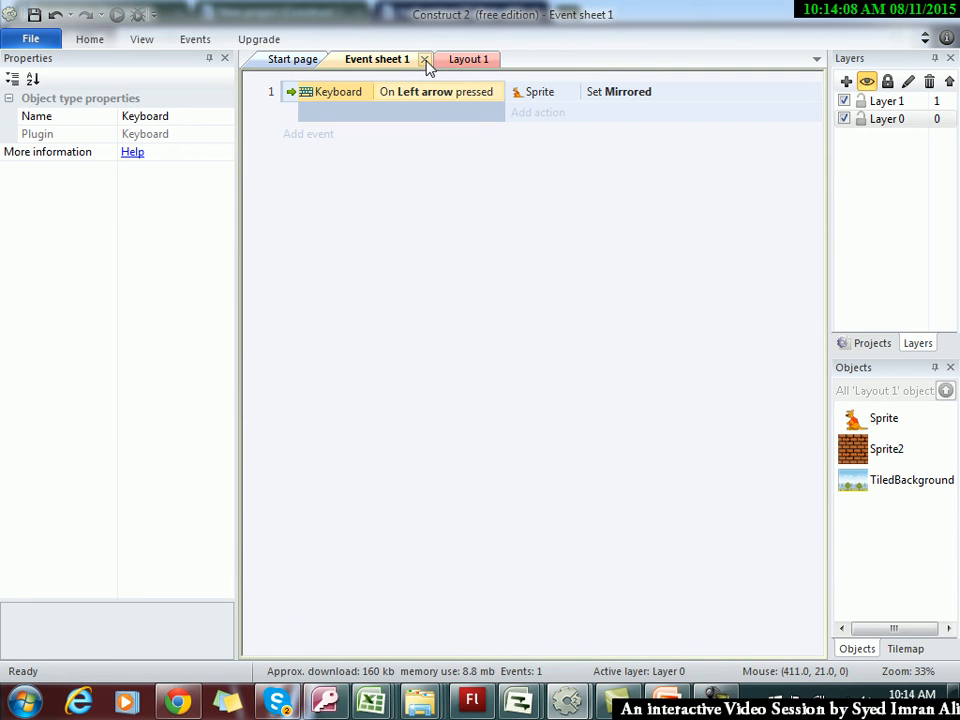
pyautogui.click(200, 41)
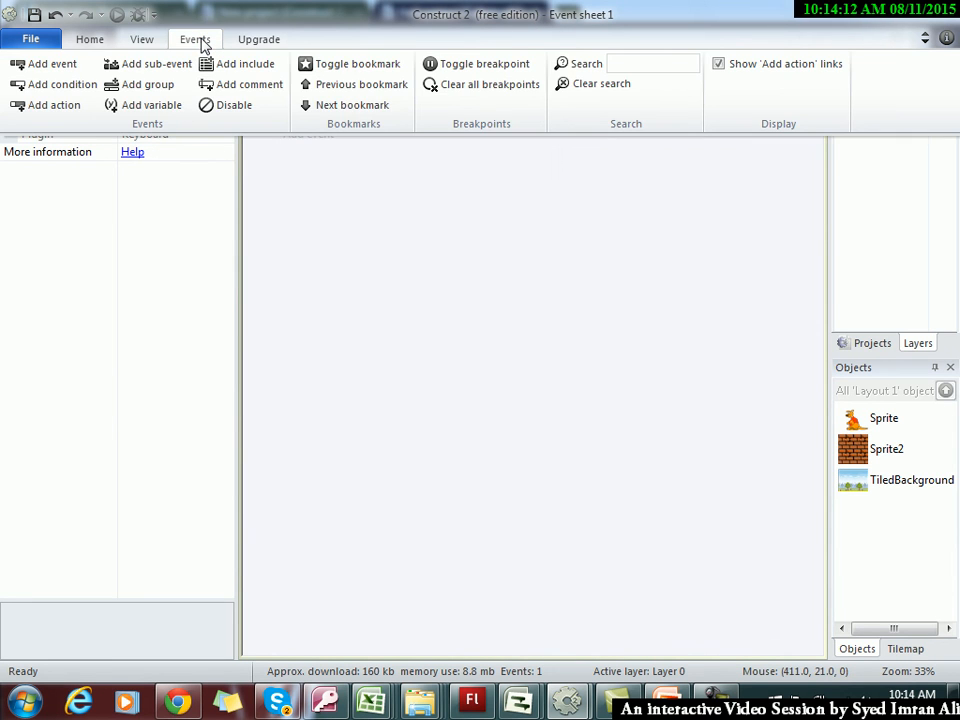
pyautogui.click(264, 3)
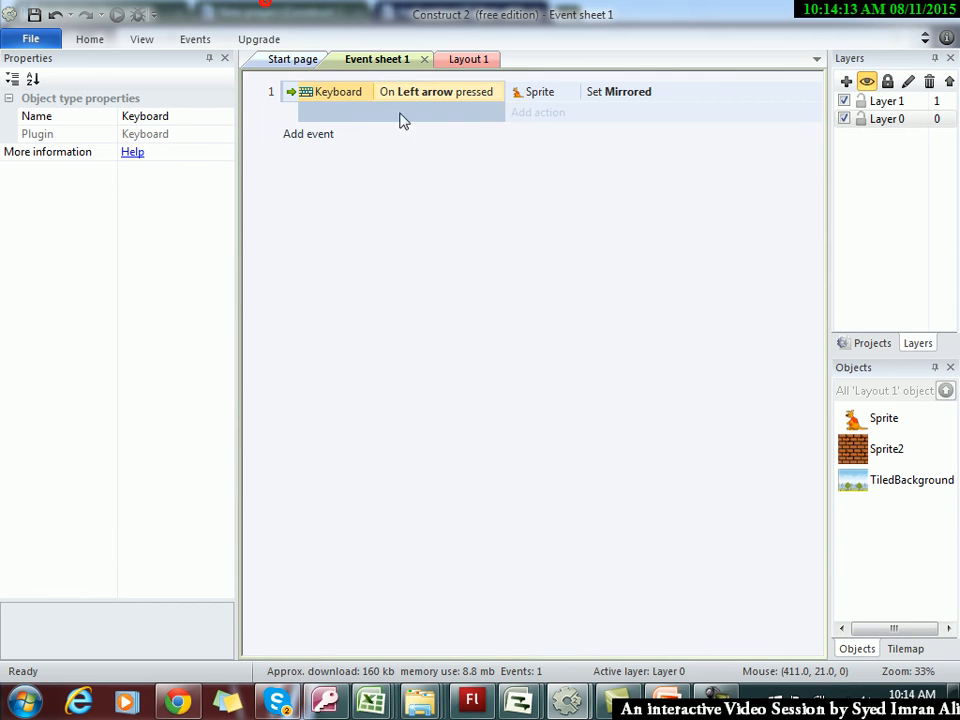
pyautogui.click(424, 60)
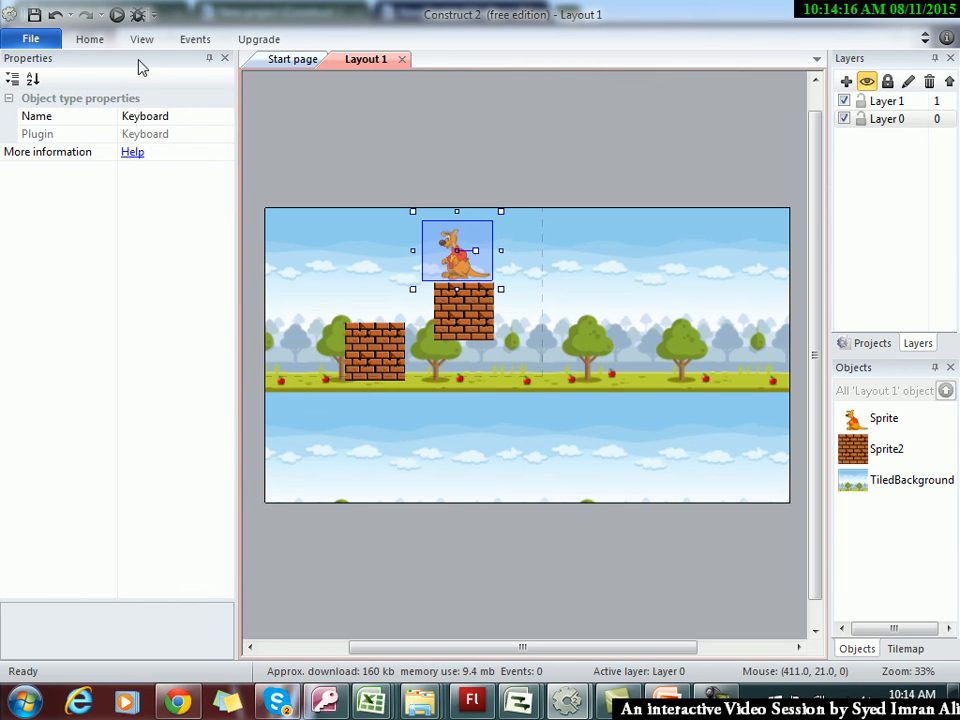
# Lock Layer 0
pyautogui.click(182, 40)
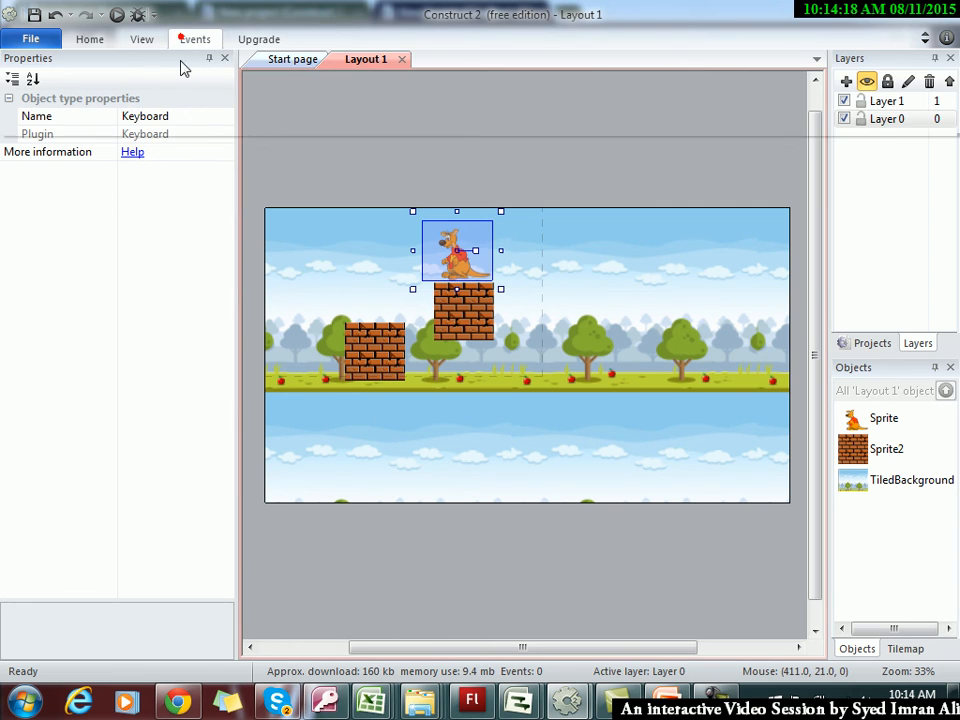
pyautogui.click(410, 8)
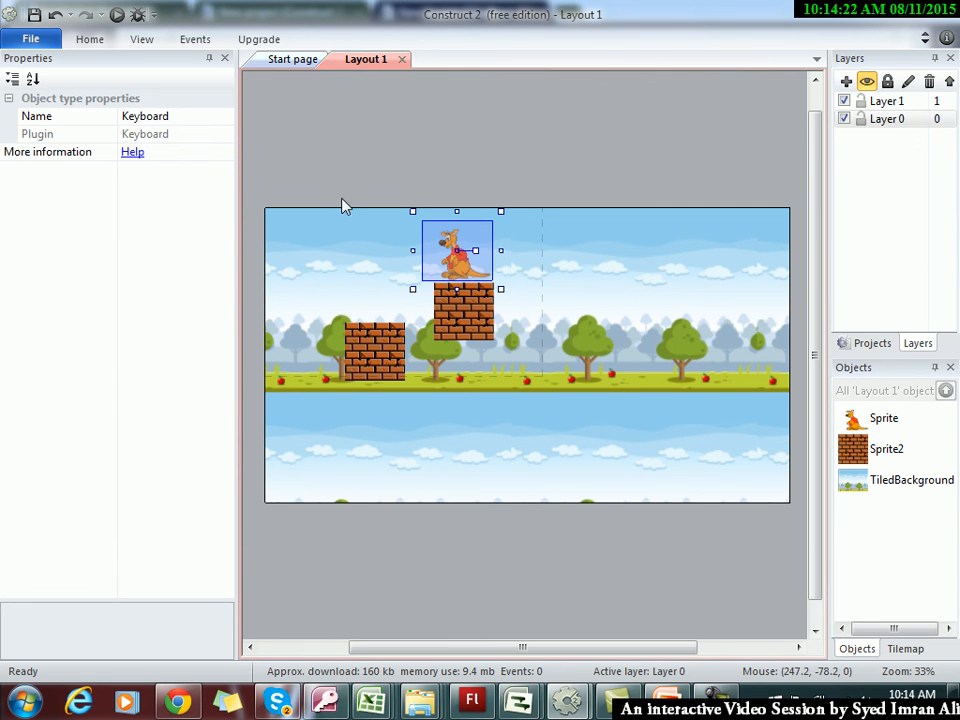
pyautogui.click(860, 119)
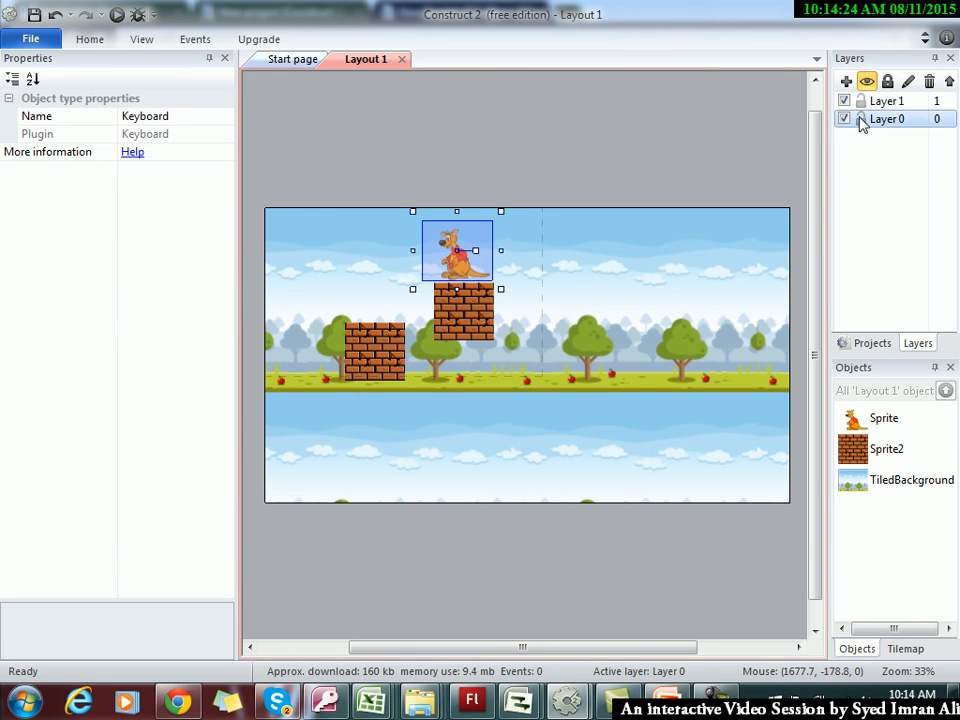
pyautogui.click(137, 40)
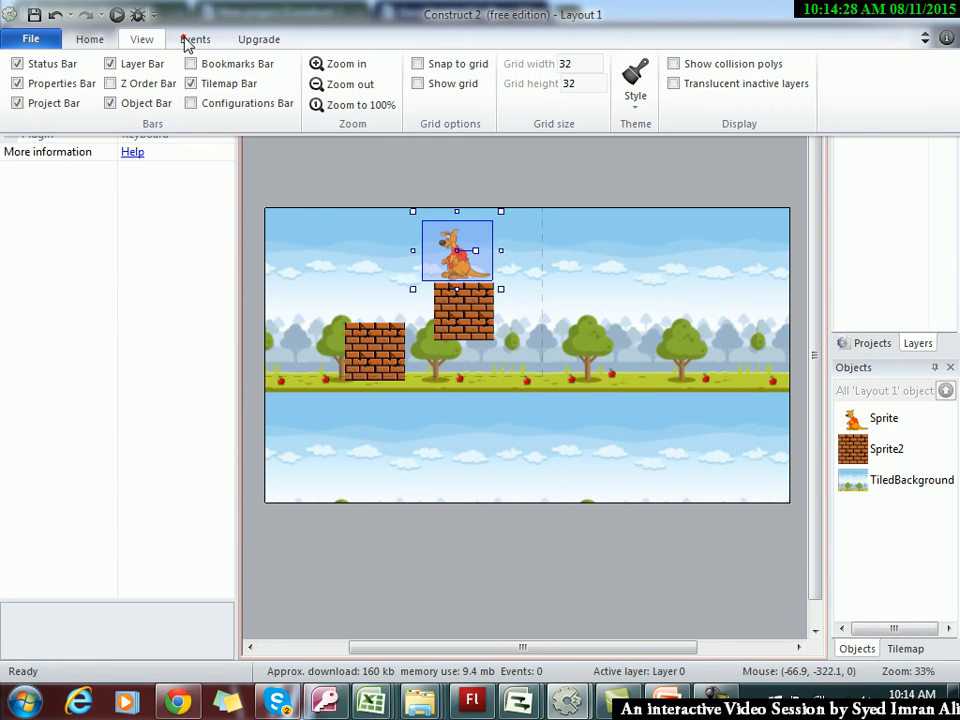
pyautogui.click(186, 41)
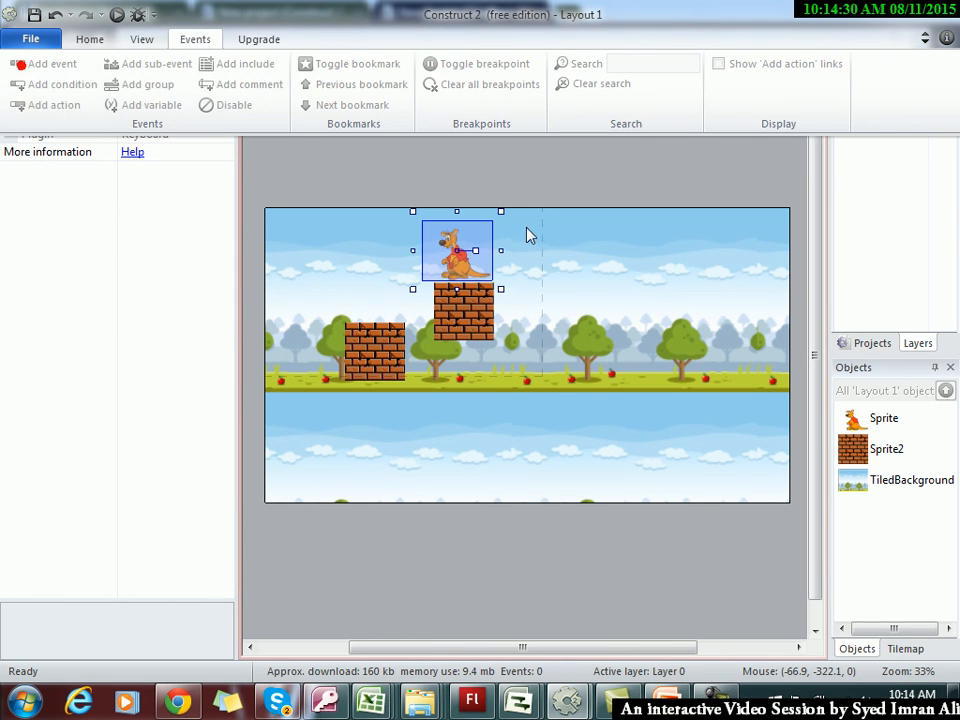
pyautogui.click(551, 249)
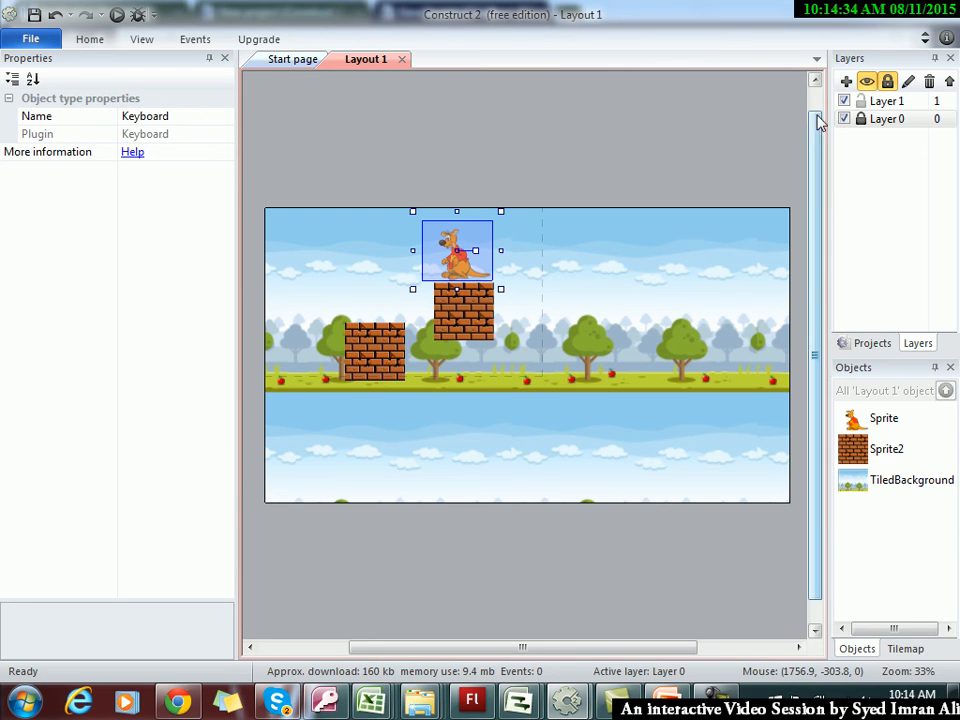
# Undo the latest layout changes, going back through the instance move and the added behavior
pyautogui.click(857, 119)
pyautogui.hotkey('ctrl', 'z')
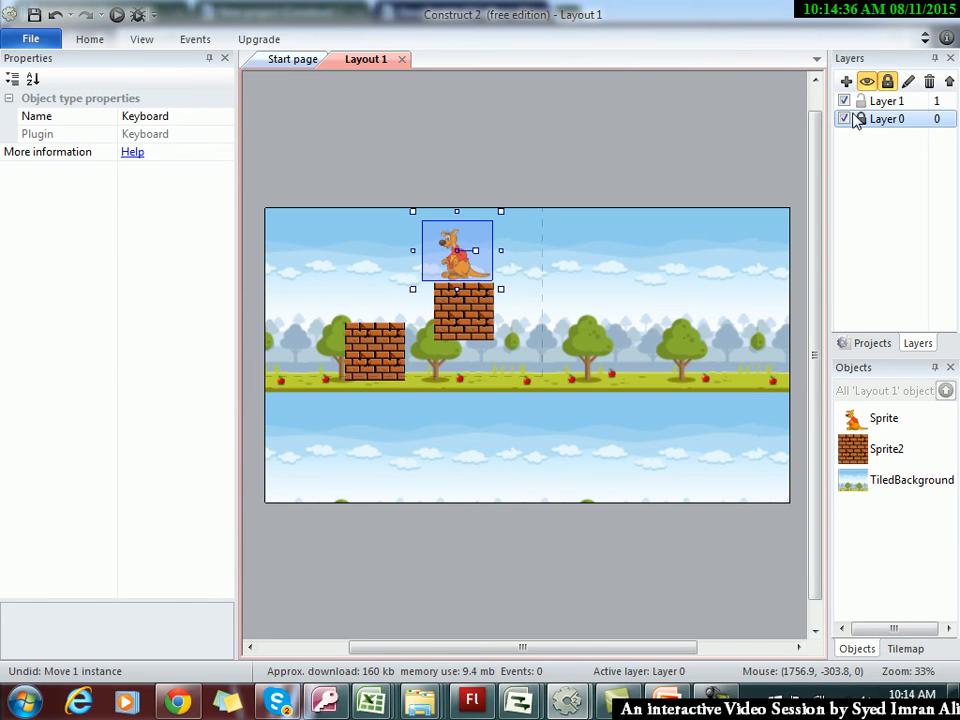
pyautogui.hotkey('ctrl', 'z')
pyautogui.hotkey('ctrl', 'z')
pyautogui.click(860, 119)
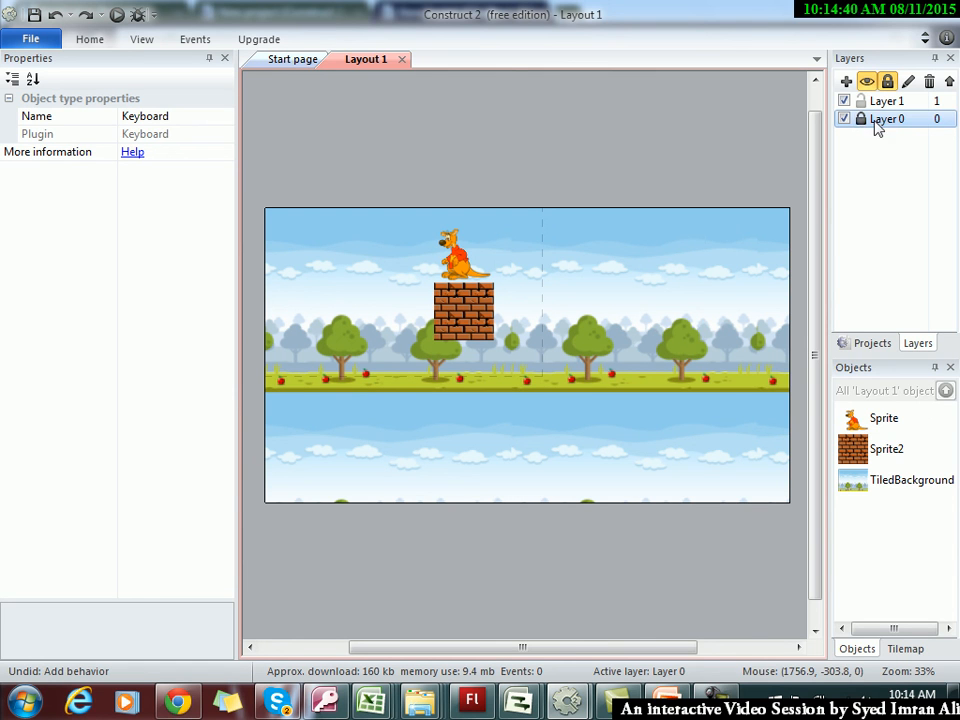
pyautogui.click(730, 697)
pyautogui.click(856, 603)
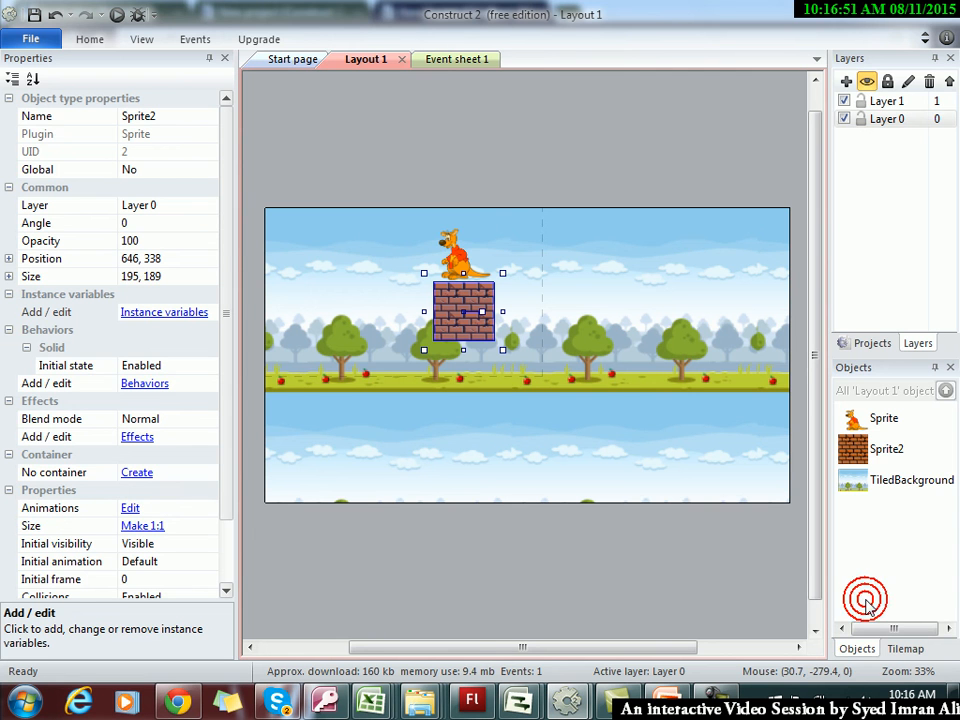
# Run Layout 1, test the kangaroo's mirroring with the Right arrow on the brick block, and return to the editor
pyautogui.click(117, 16)
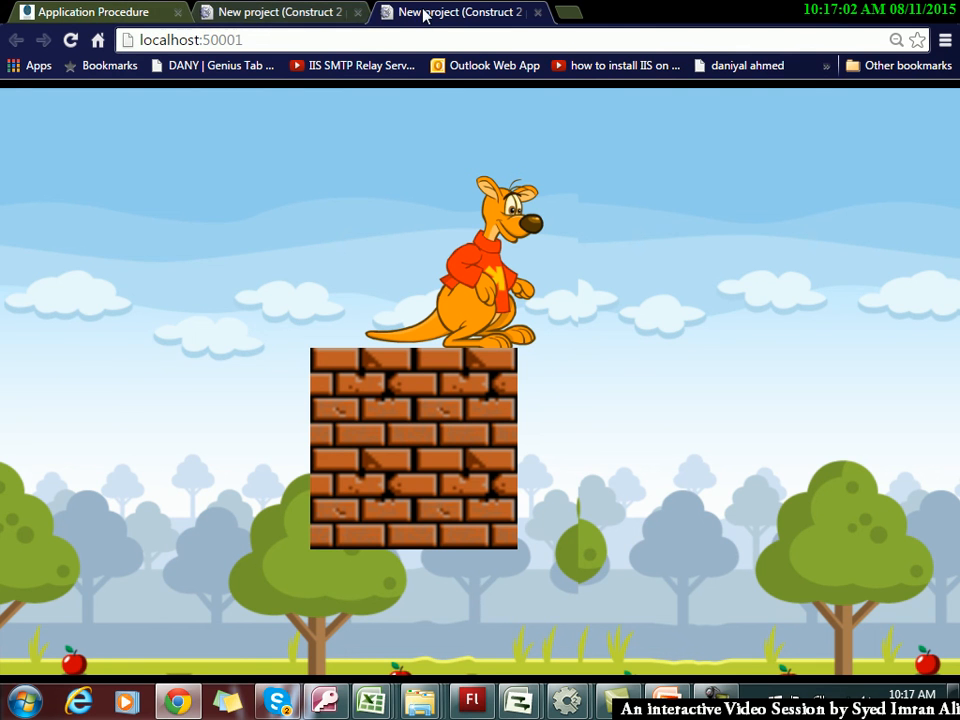
pyautogui.hotkey('alt', 'Tab')
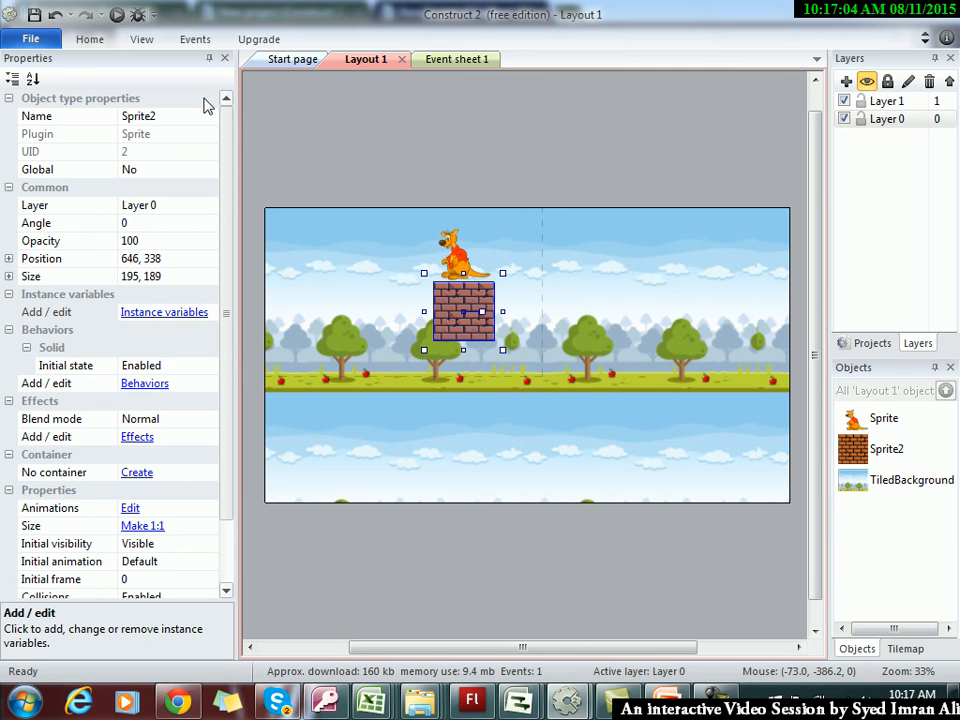
pyautogui.click(117, 16)
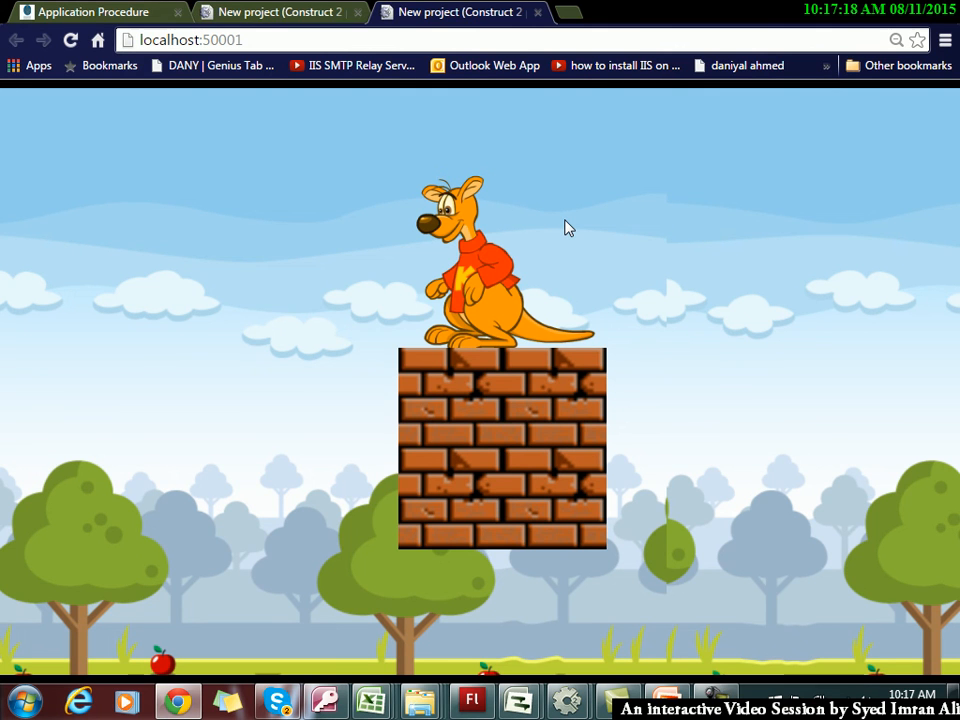
pyautogui.press('Right')
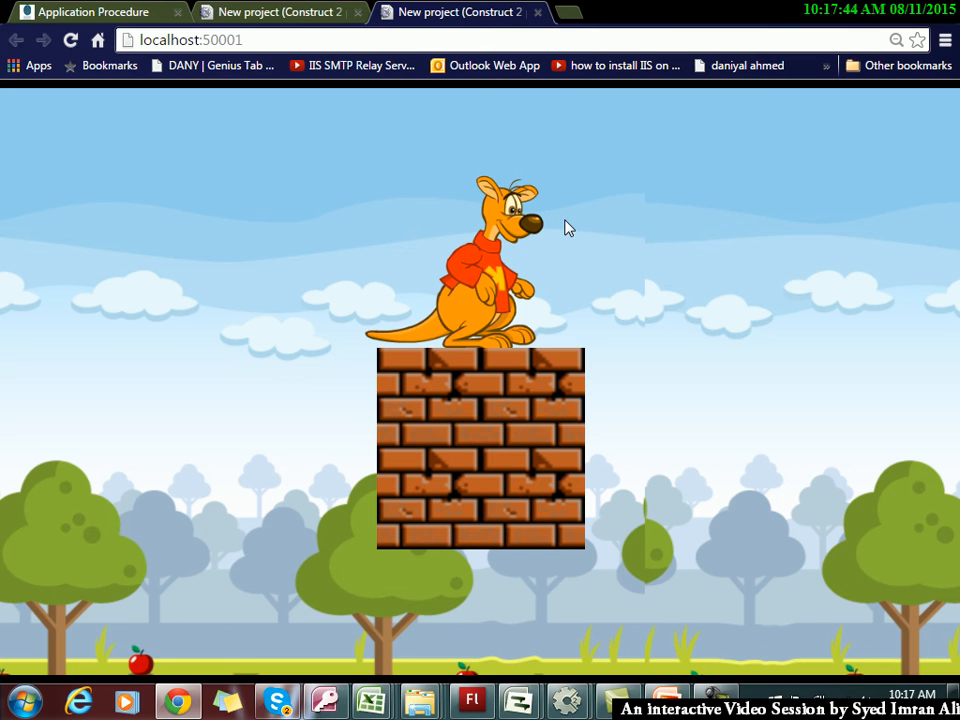
pyautogui.hotkey('alt', 'Tab')
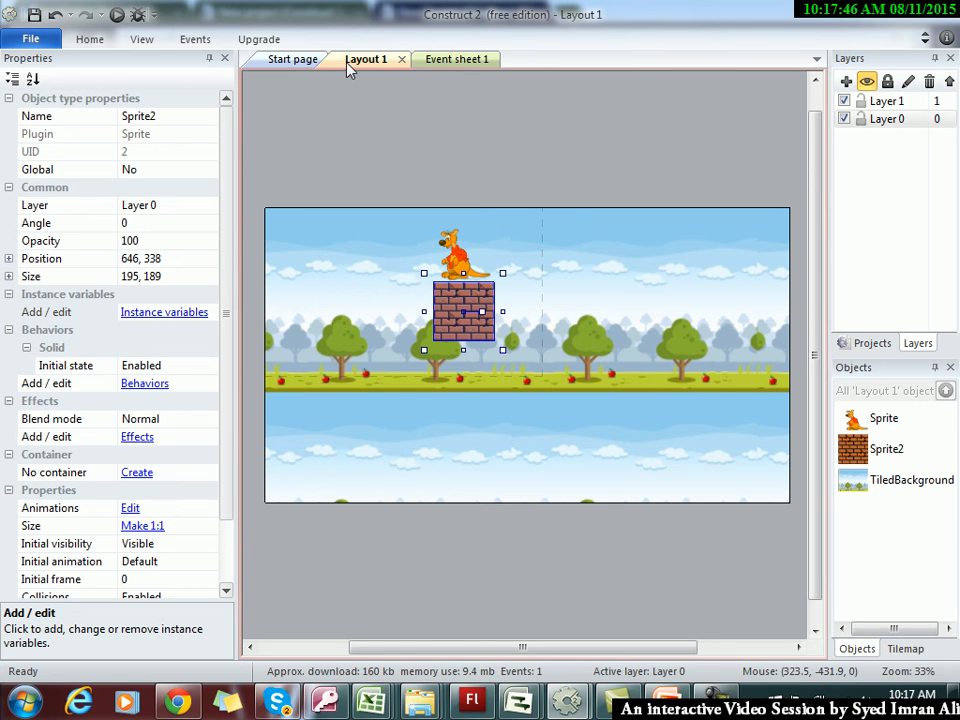
# Add a second event to Event sheet 1 with the Keyboard condition On key pressed
pyautogui.click(460, 60)
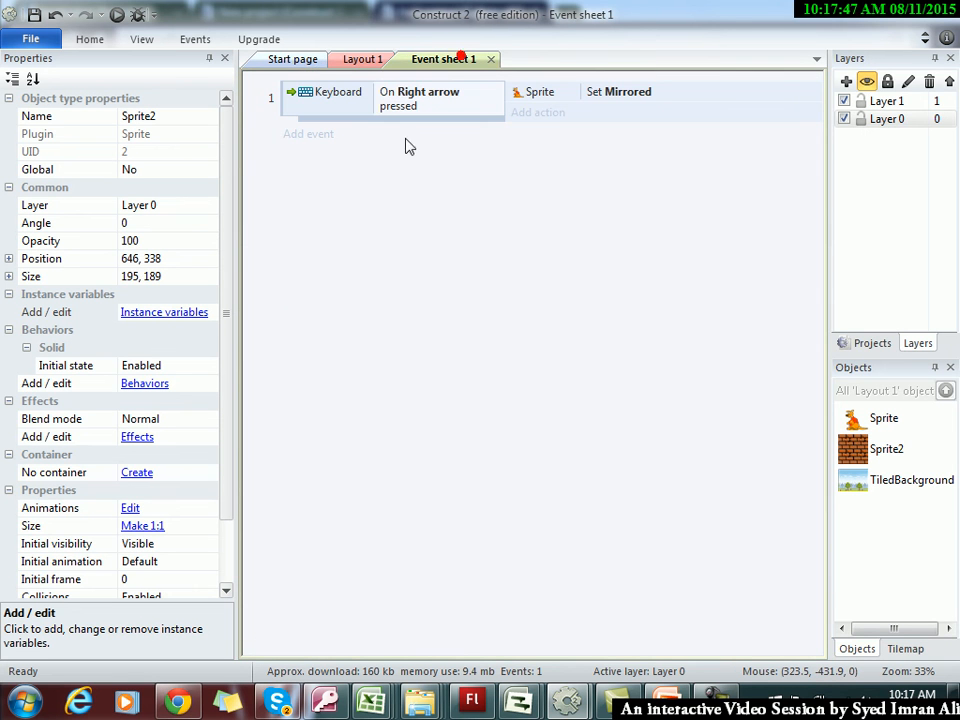
pyautogui.click(327, 138)
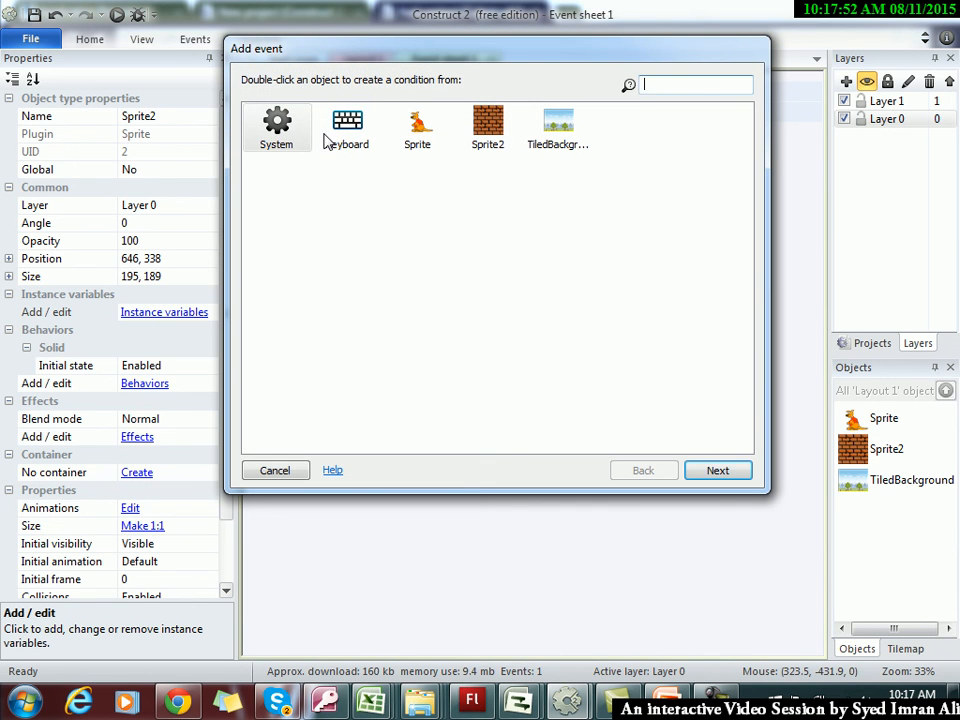
pyautogui.click(355, 135)
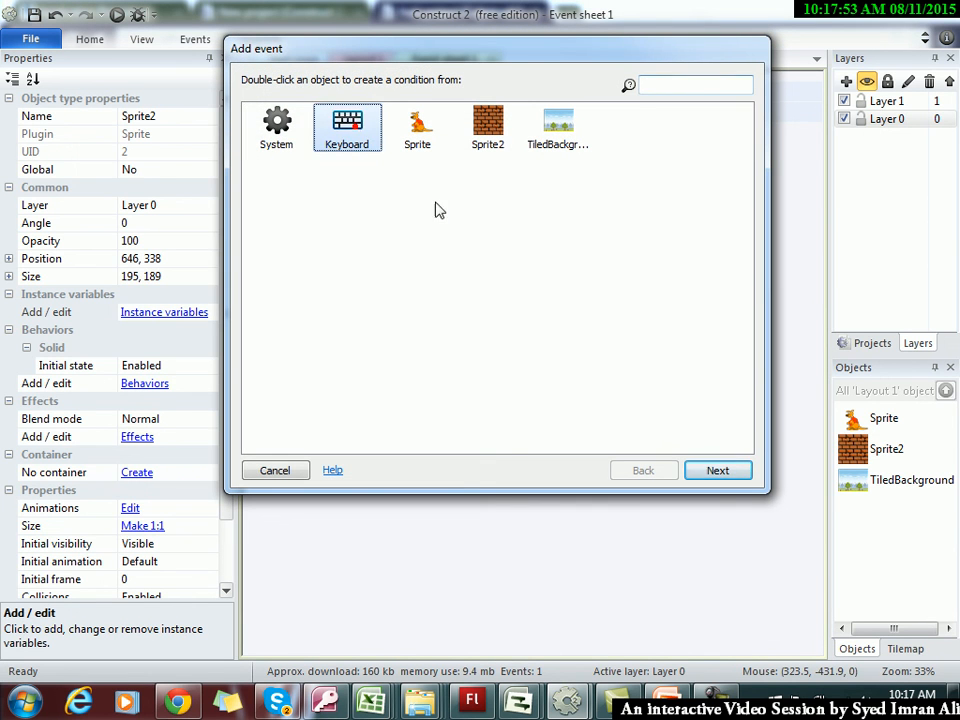
pyautogui.click(718, 471)
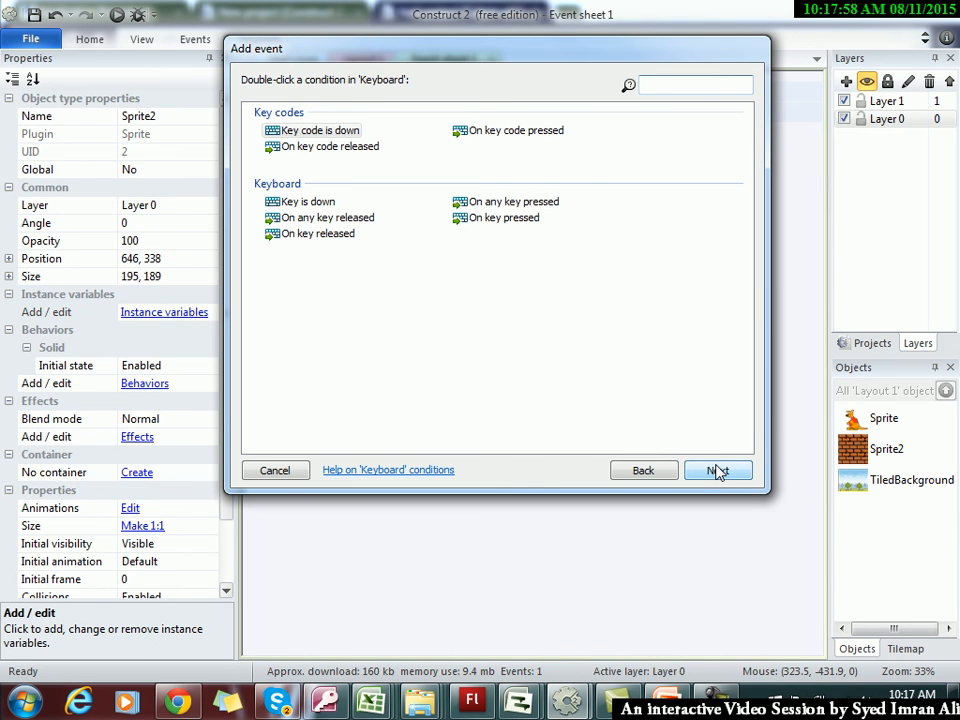
pyautogui.click(472, 222)
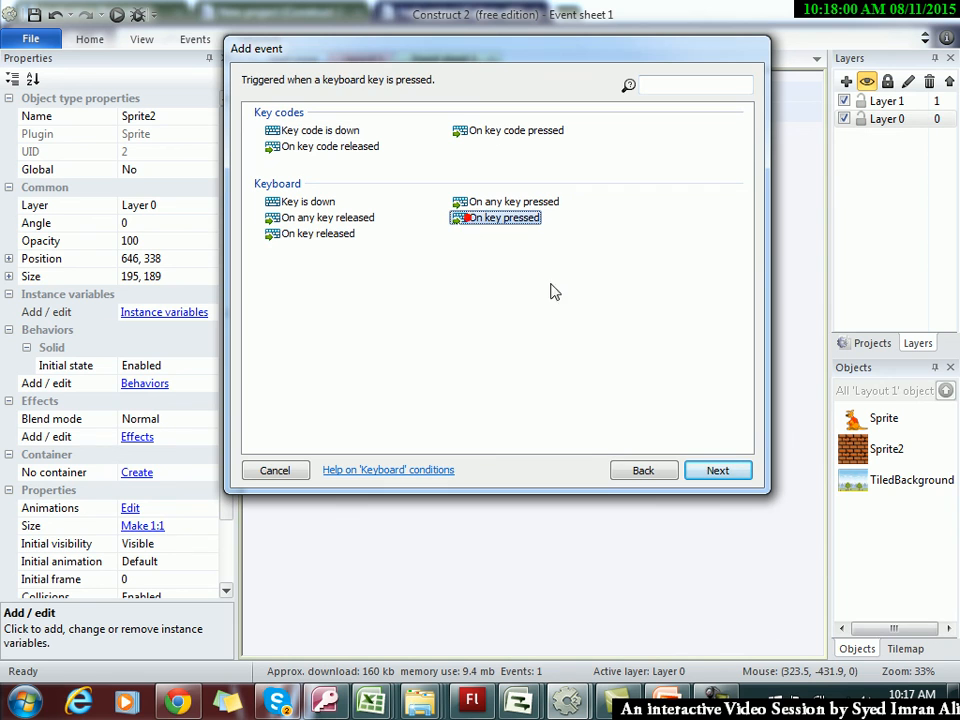
pyautogui.click(731, 469)
# Choose Left arrow as the key for the new On key pressed condition and finish the event
pyautogui.click(684, 408)
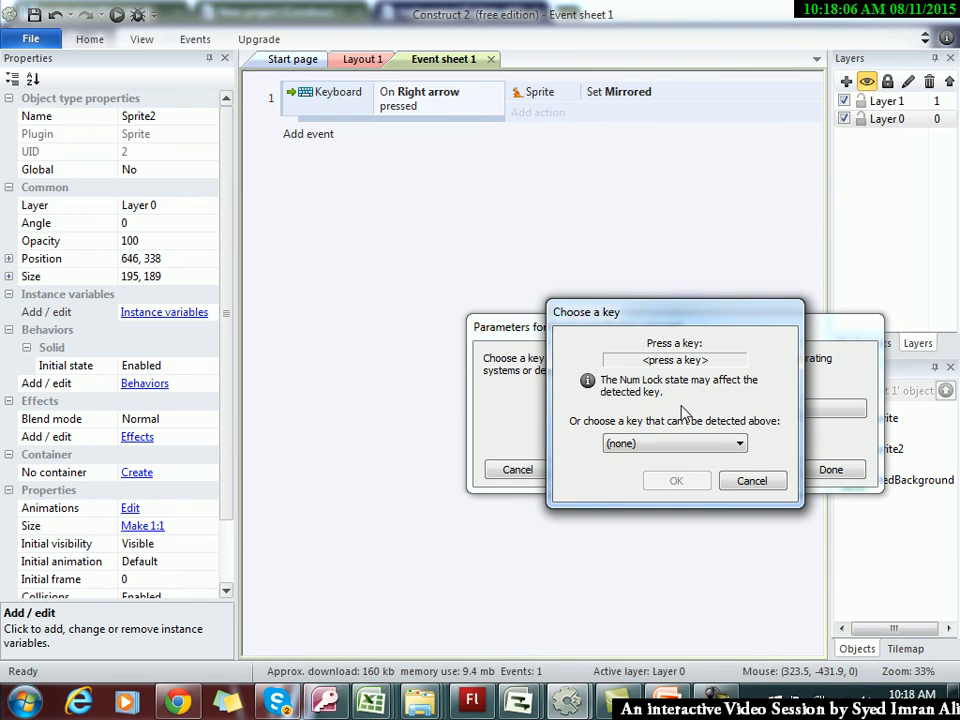
pyautogui.press('Left')
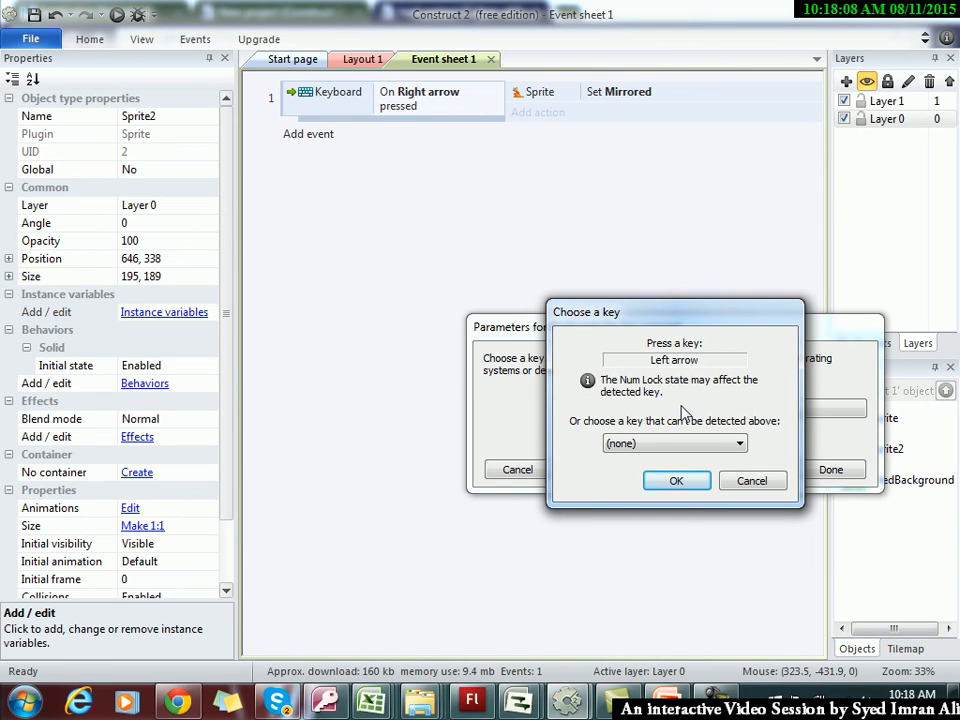
pyautogui.click(678, 483)
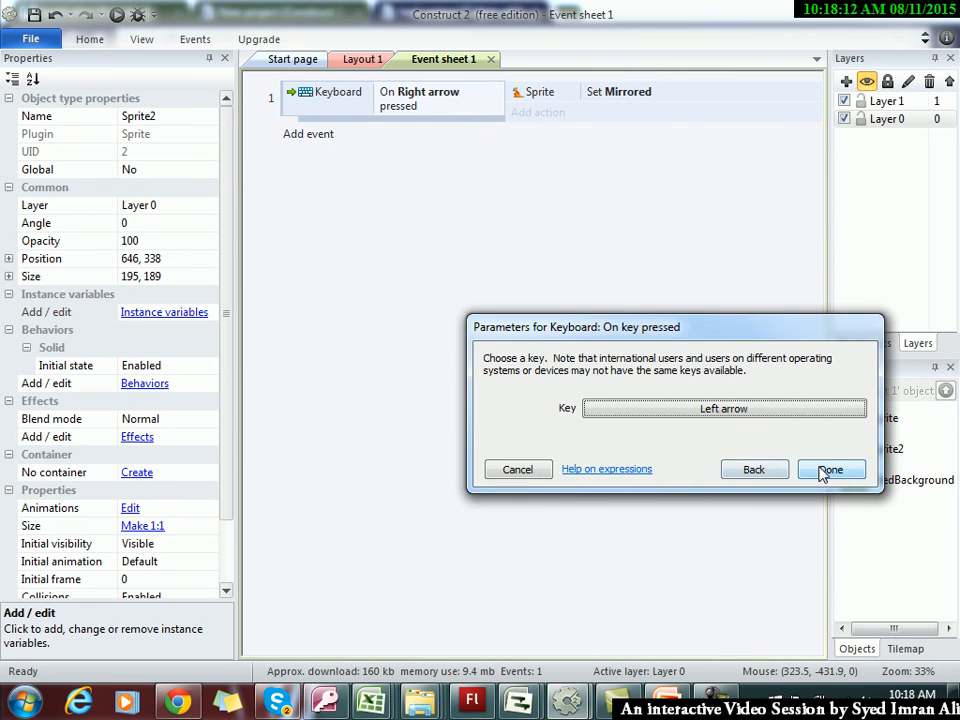
pyautogui.click(824, 470)
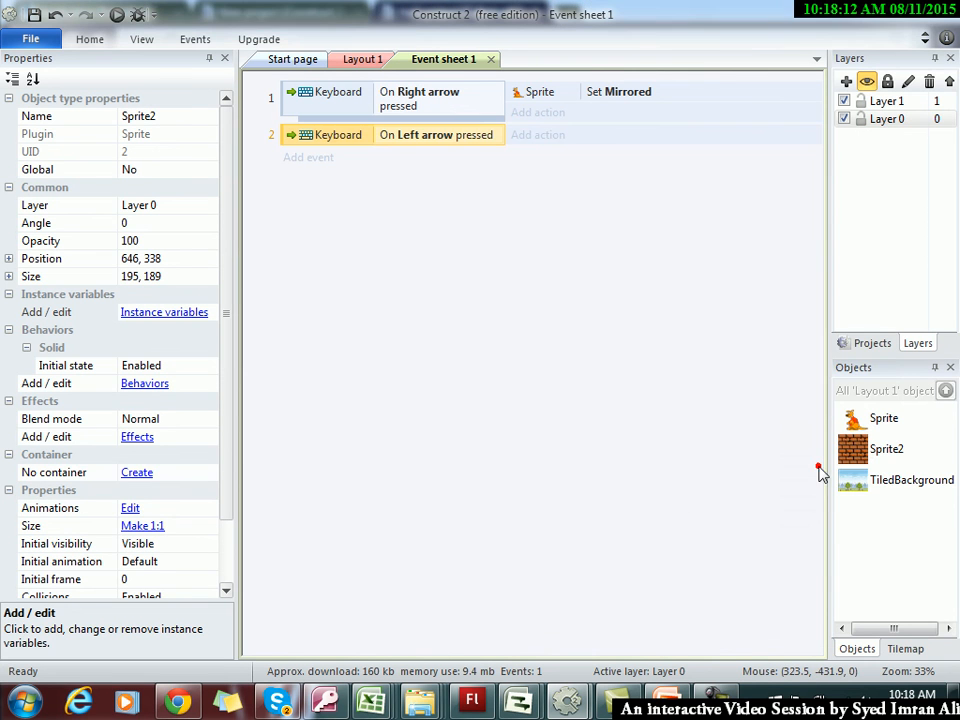
# Add a Set mirrored action for the kangaroo Sprite to the Left arrow event, with the state Not mirrored
pyautogui.click(535, 142)
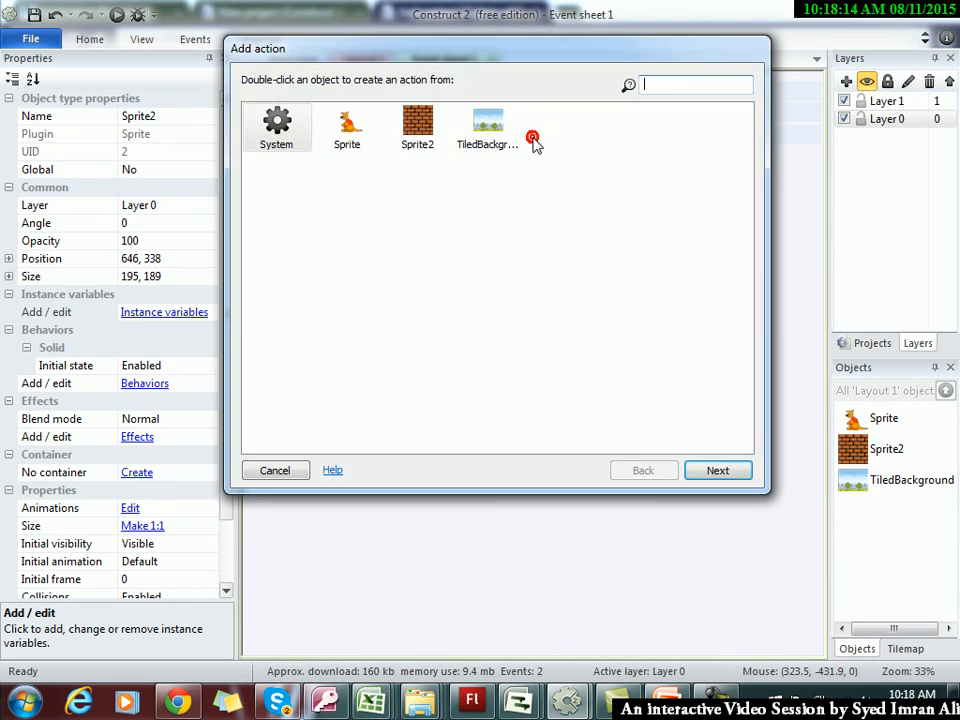
pyautogui.click(347, 135)
pyautogui.click(716, 470)
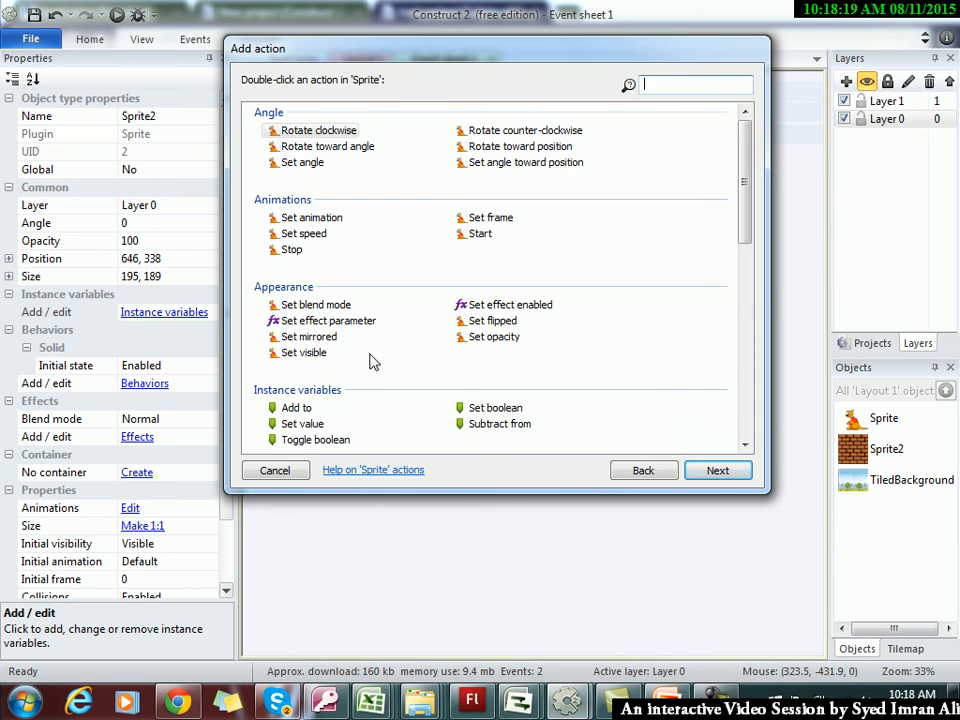
pyautogui.click(322, 340)
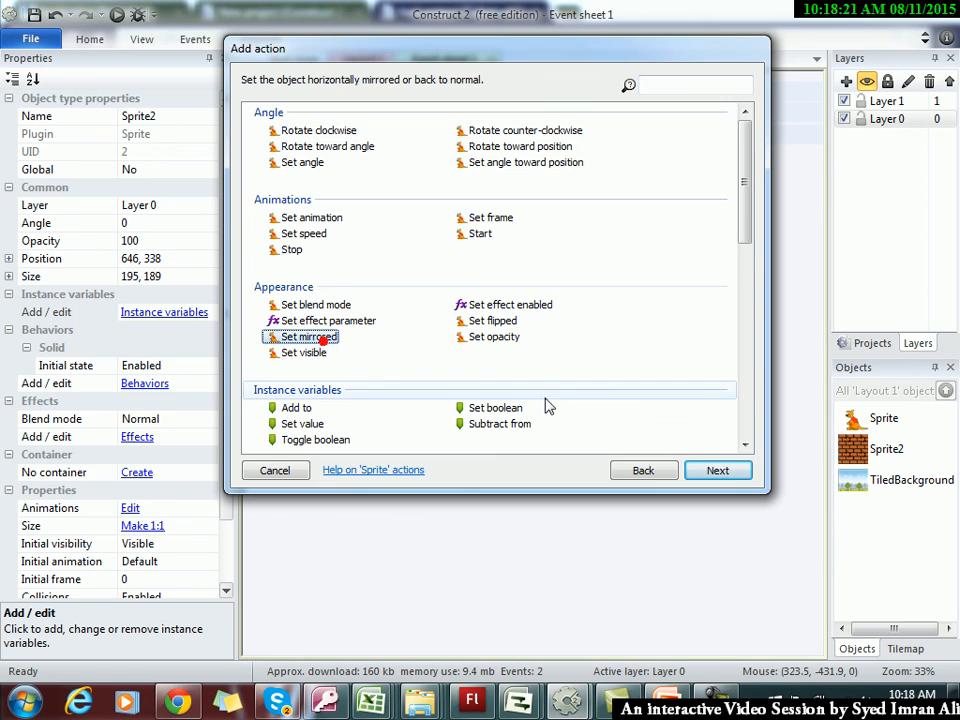
pyautogui.click(710, 469)
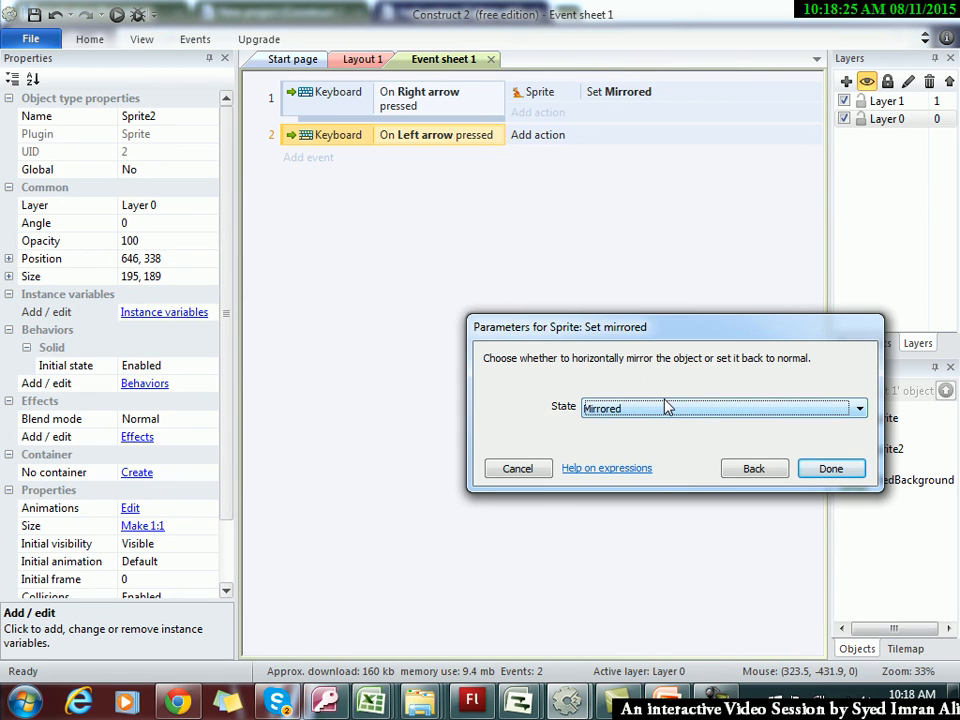
pyautogui.click(665, 405)
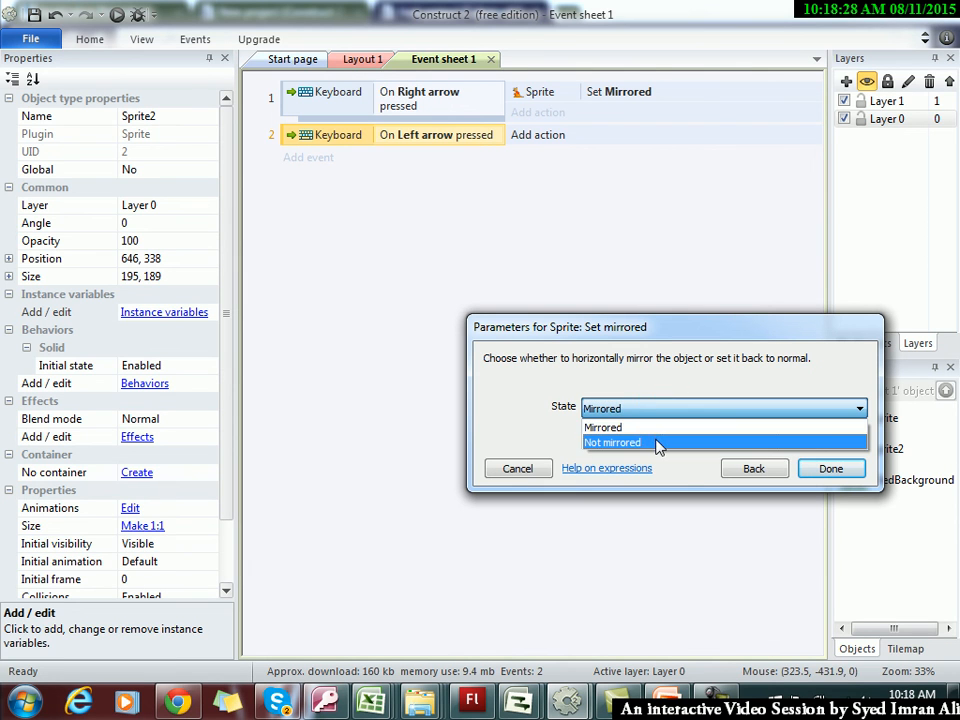
pyautogui.click(658, 443)
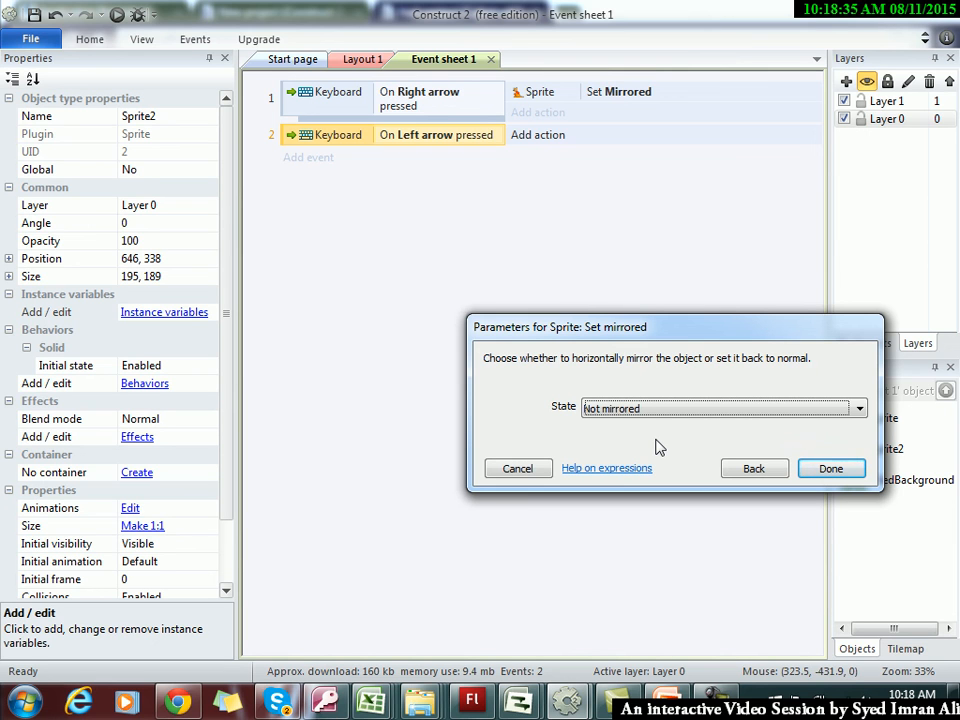
pyautogui.click(831, 469)
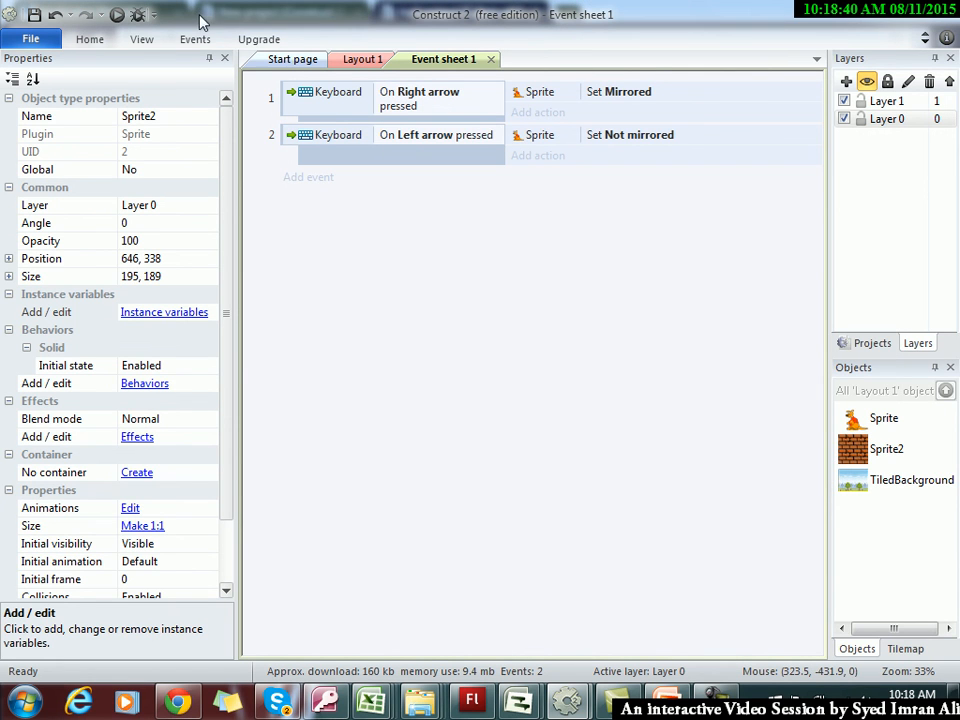
# Run the layout, test the kangaroo's turning and jumping with the Right, Left and Up arrows, and return to the event sheet
pyautogui.click(117, 18)
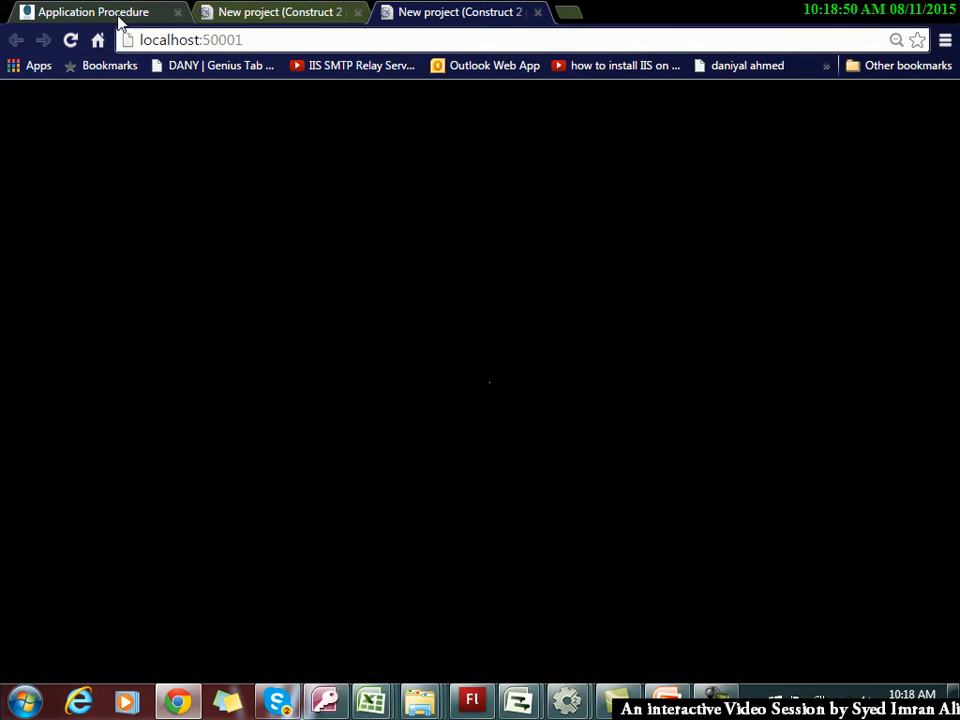
pyautogui.press('Right')
pyautogui.press('Left')
pyautogui.press('Right')
pyautogui.press('Right')
pyautogui.press('Left')
pyautogui.press('Up')
pyautogui.press('Left')
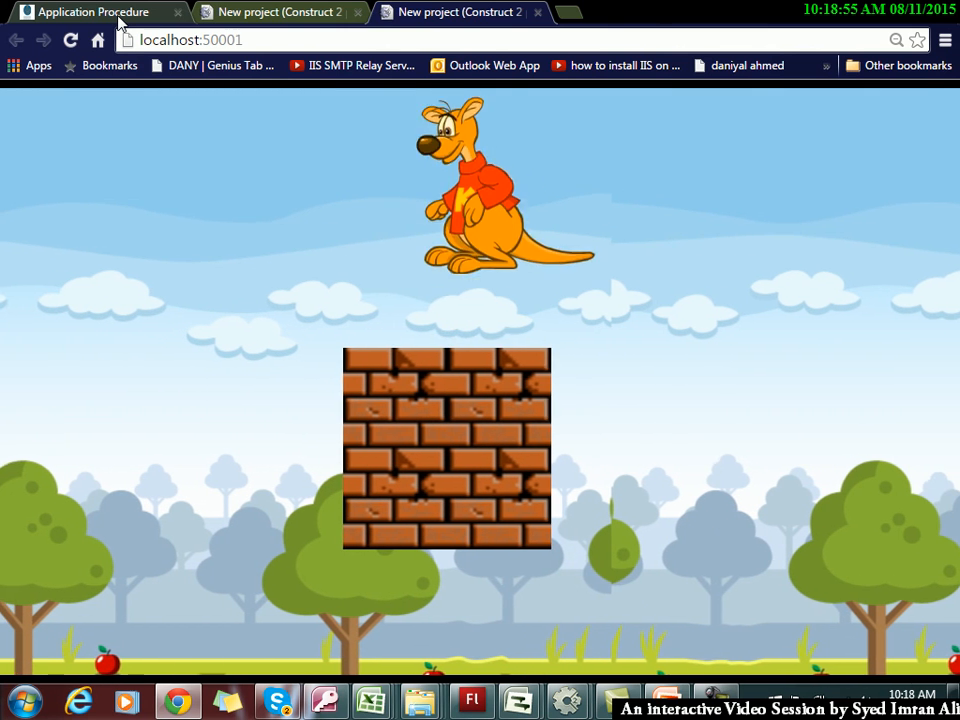
pyautogui.press('Up')
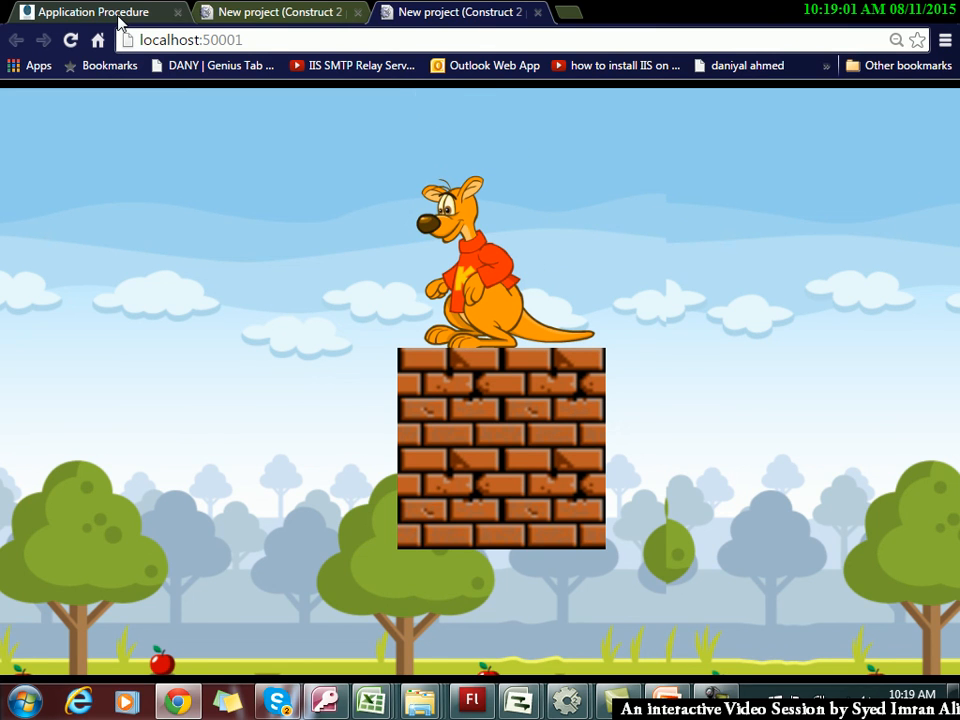
pyautogui.hotkey('alt', 'Tab')
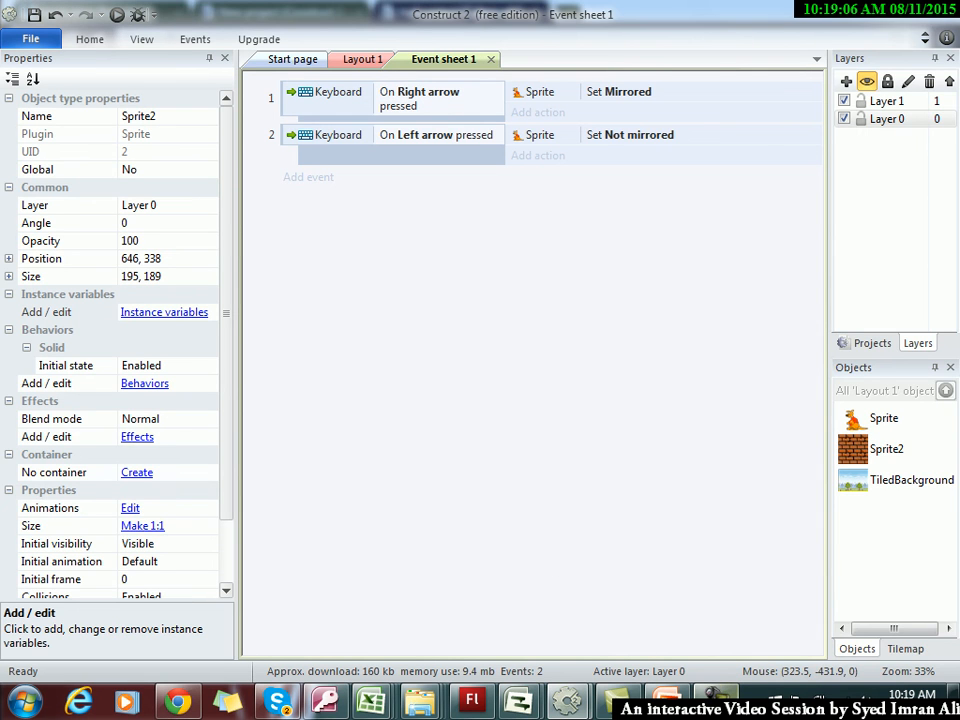
pyautogui.click(718, 695)
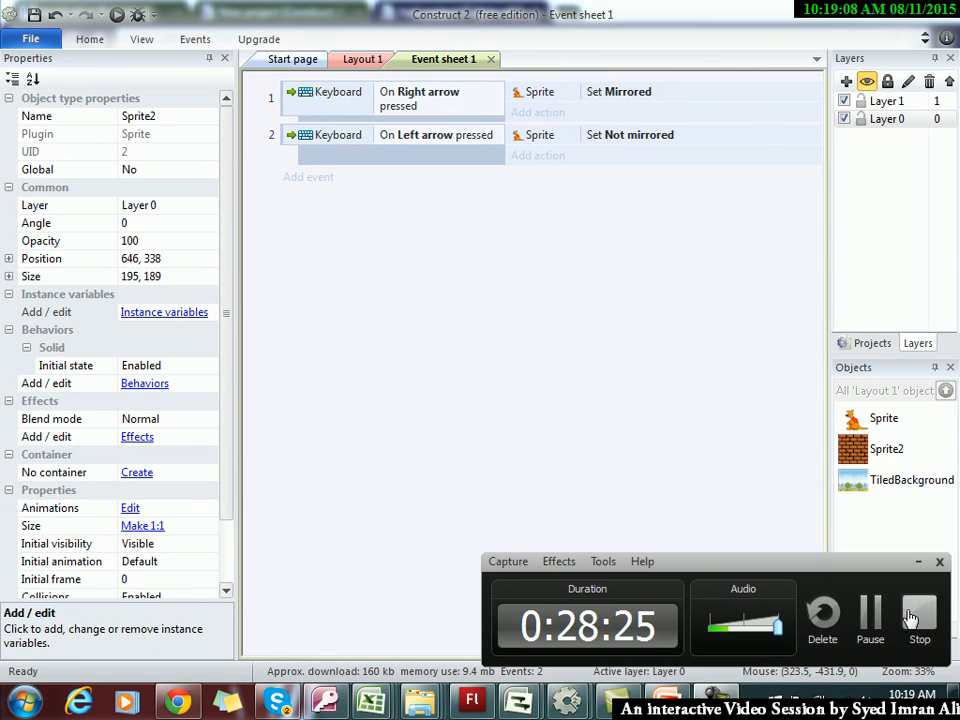